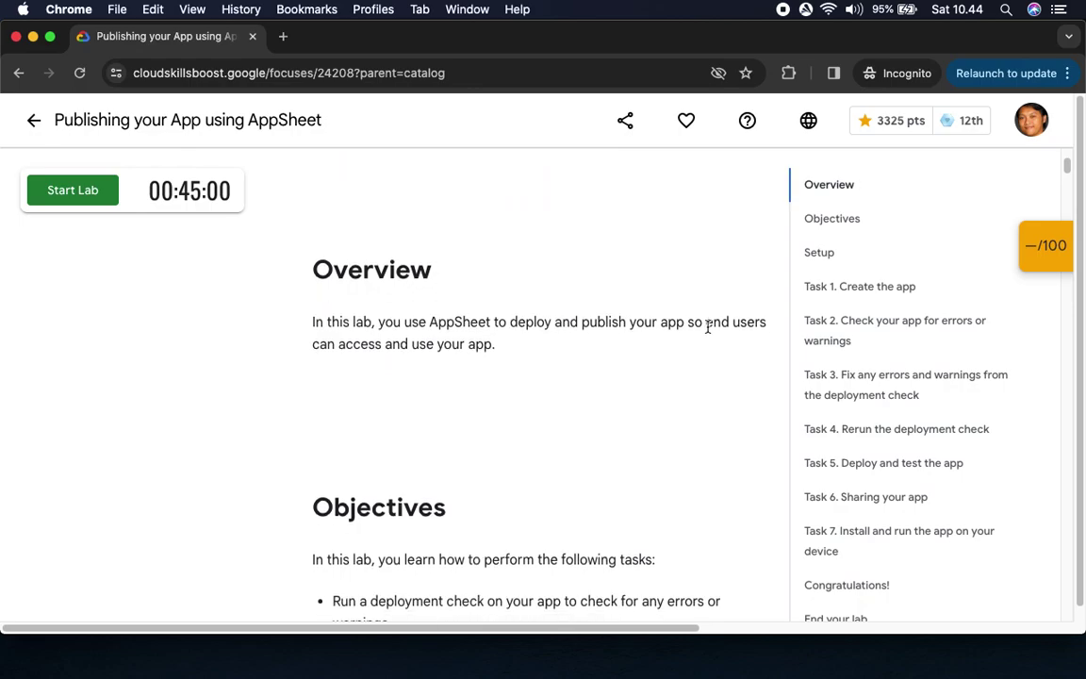
# Read the lab Overview and glance at the Checkpoints score panel
pyautogui.scroll(-4, 540, 380)
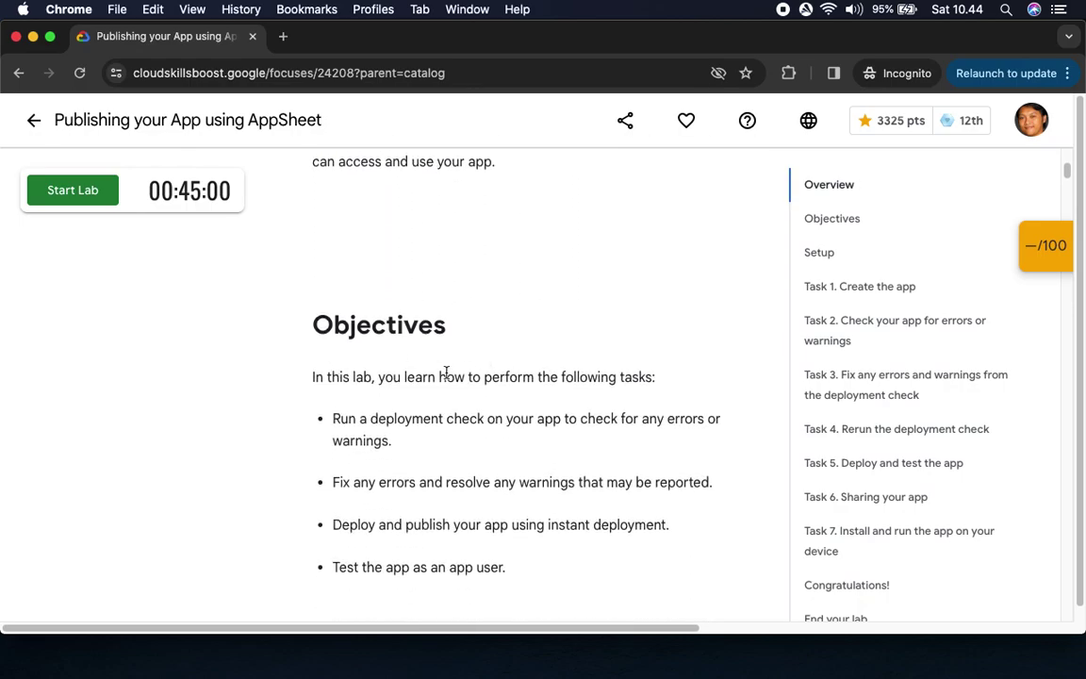
pyautogui.scroll(-1, 660, 407)
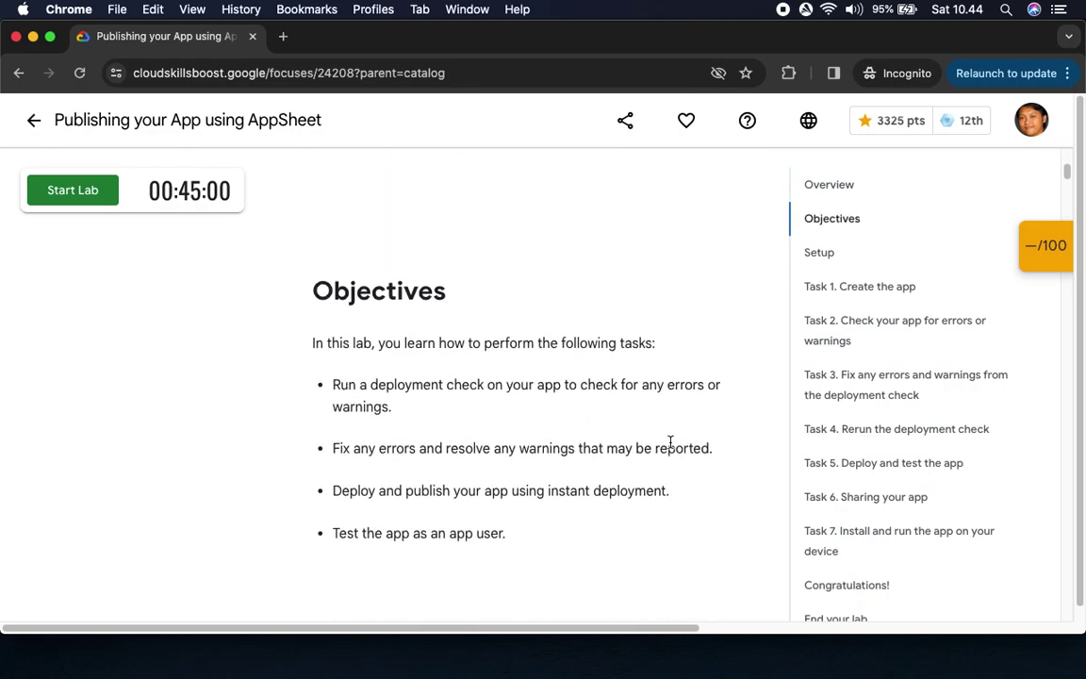
pyautogui.click(1046, 254)
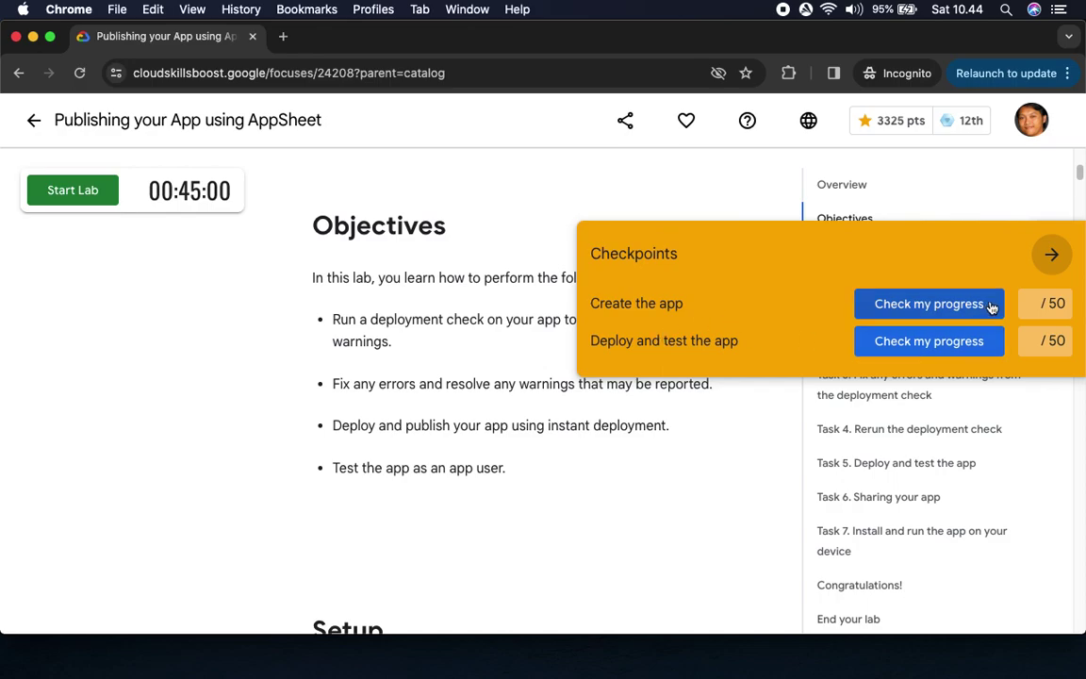
pyautogui.click(1052, 255)
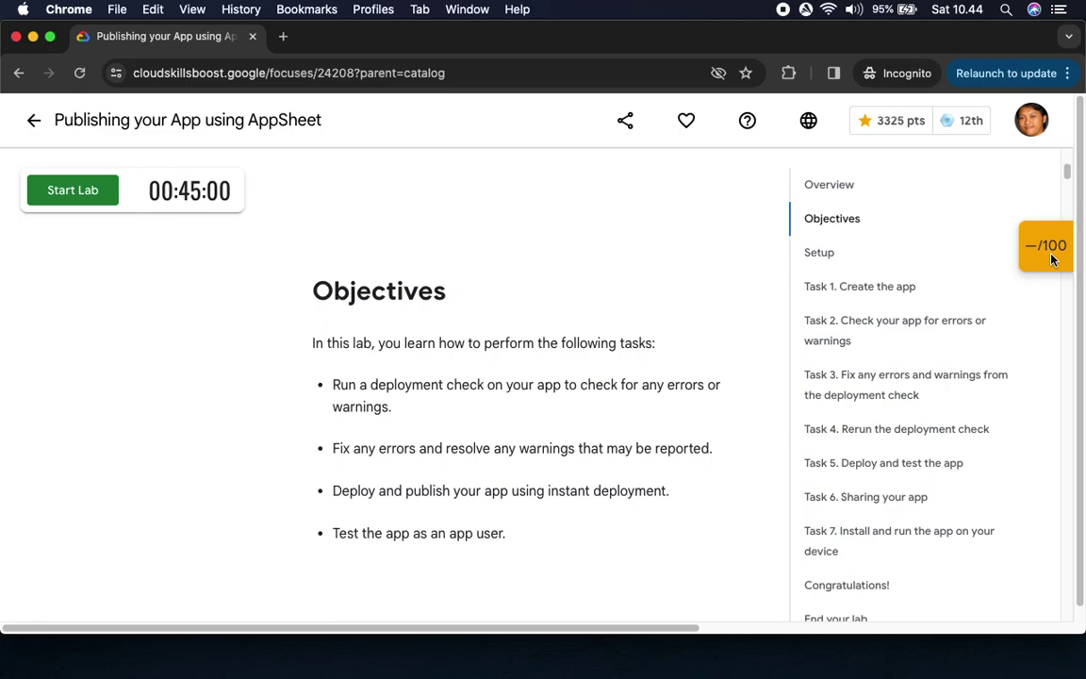
# Read through the Setup section and start the lab, launching its 00:45:00 timer
pyautogui.scroll(-5, 483, 313)
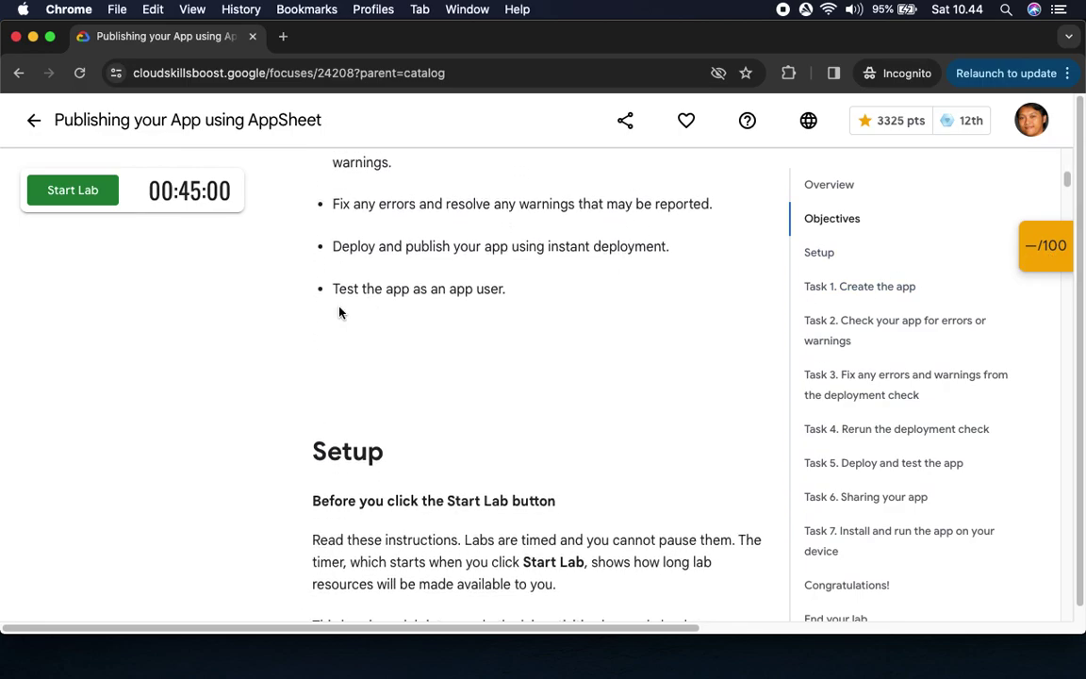
pyautogui.scroll(-3, 446, 322)
pyautogui.scroll(-1, 409, 330)
pyautogui.scroll(-5, 514, 320)
pyautogui.scroll(-6, 380, 367)
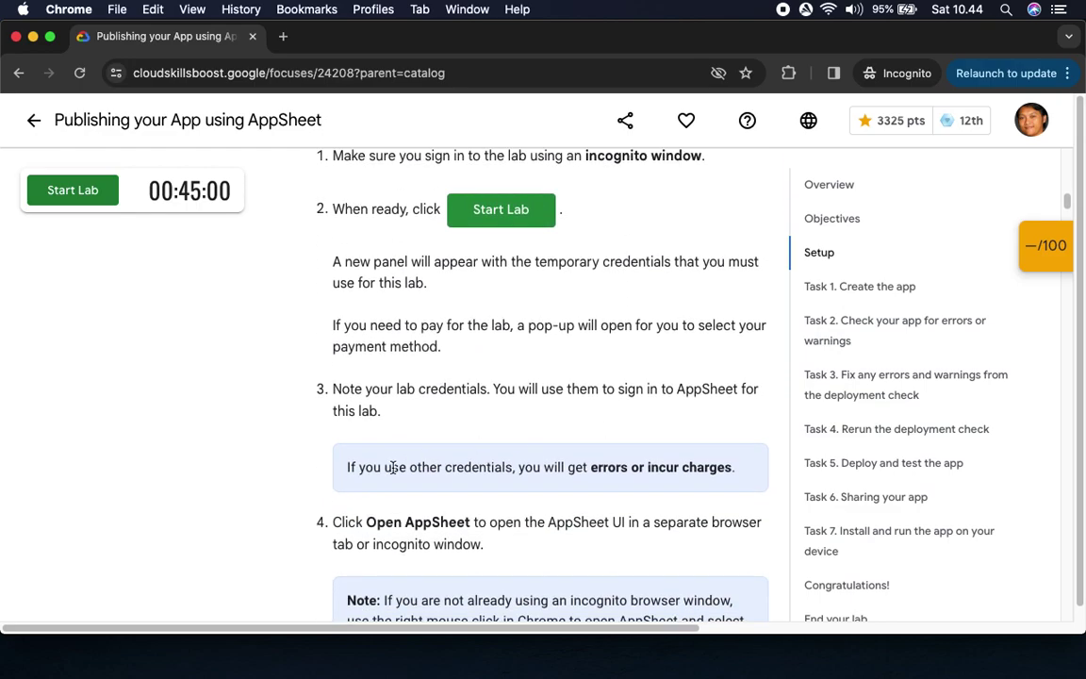
pyautogui.scroll(-7, 685, 468)
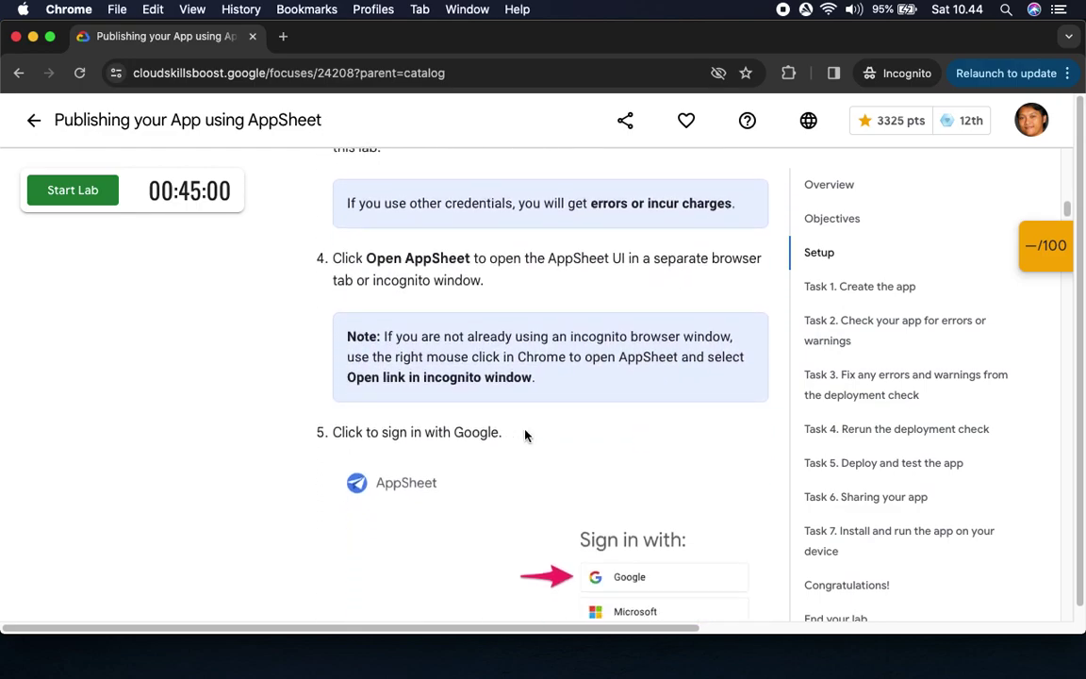
pyautogui.scroll(-5, 535, 400)
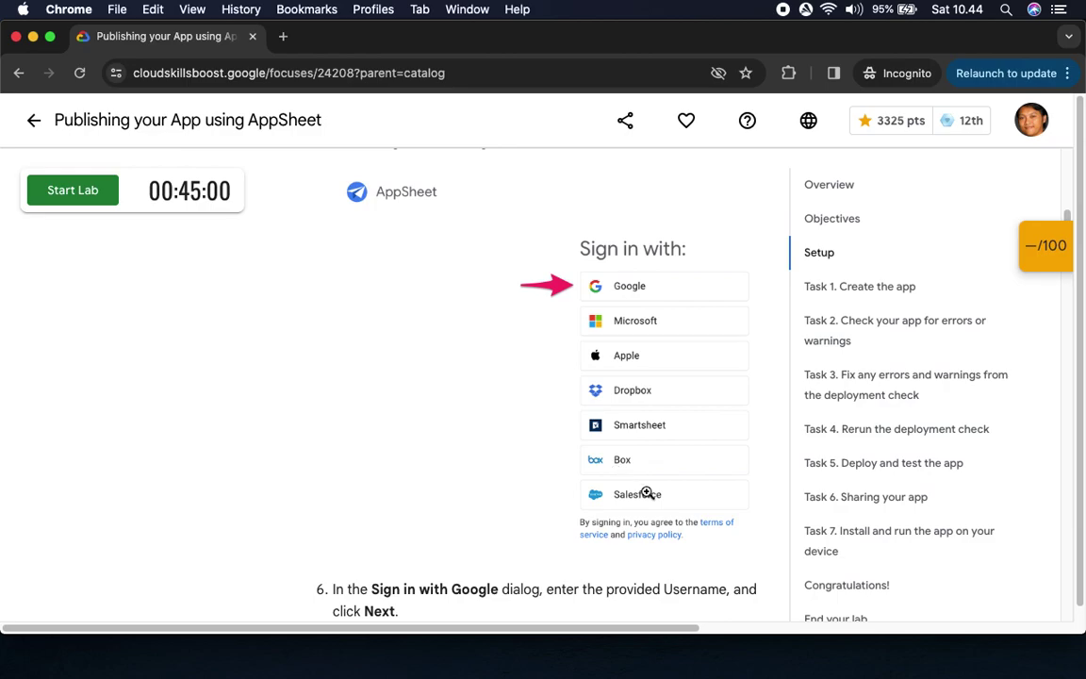
pyautogui.scroll(-6, 650, 517)
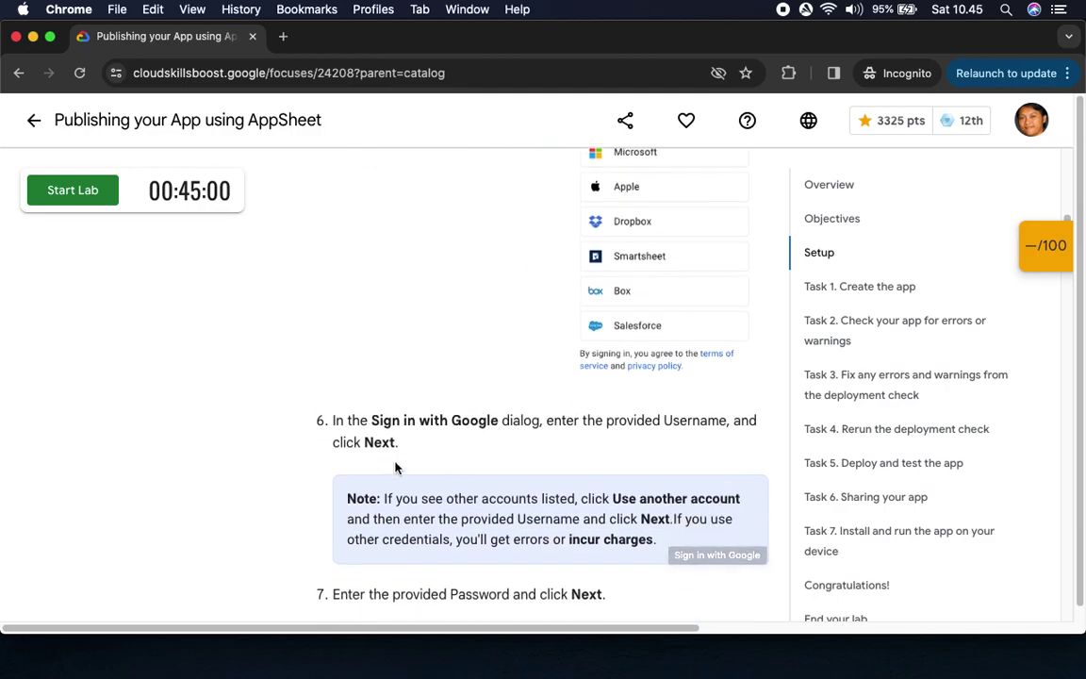
pyautogui.scroll(-5, 625, 495)
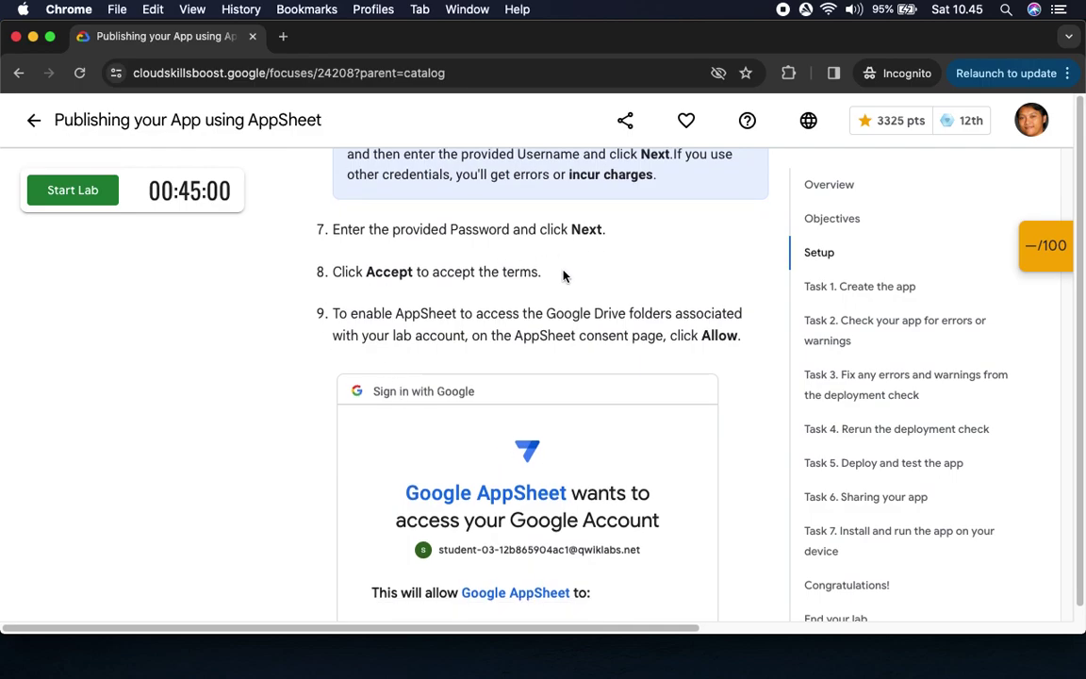
pyautogui.scroll(-6, 560, 281)
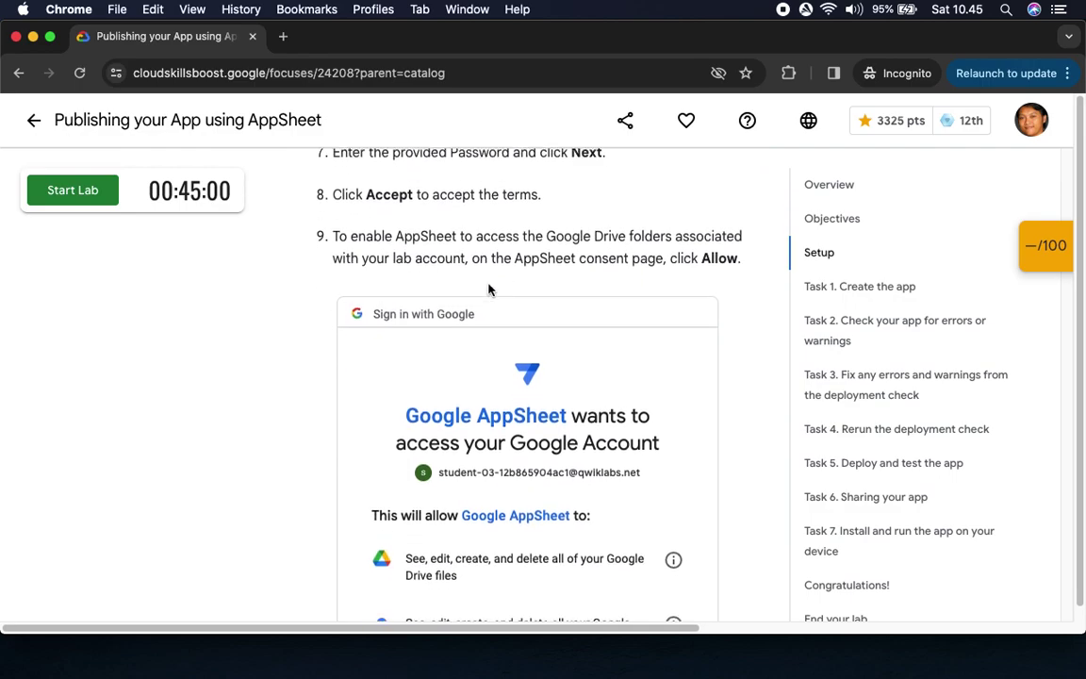
pyautogui.scroll(-10, 576, 345)
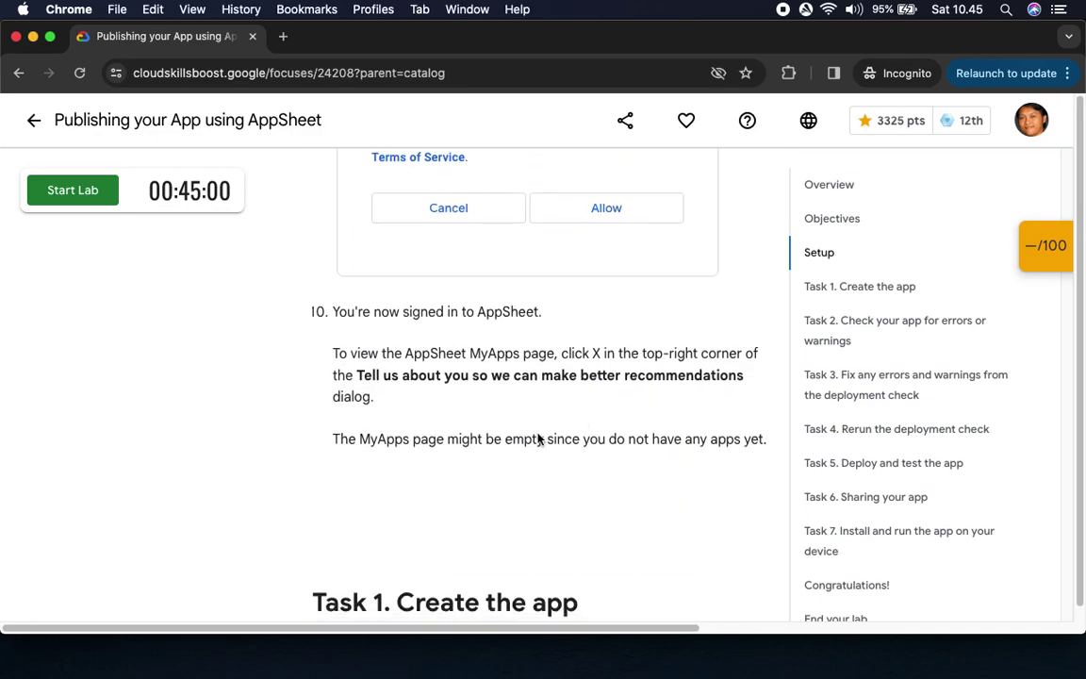
pyautogui.scroll(-3, 539, 440)
pyautogui.click(80, 188)
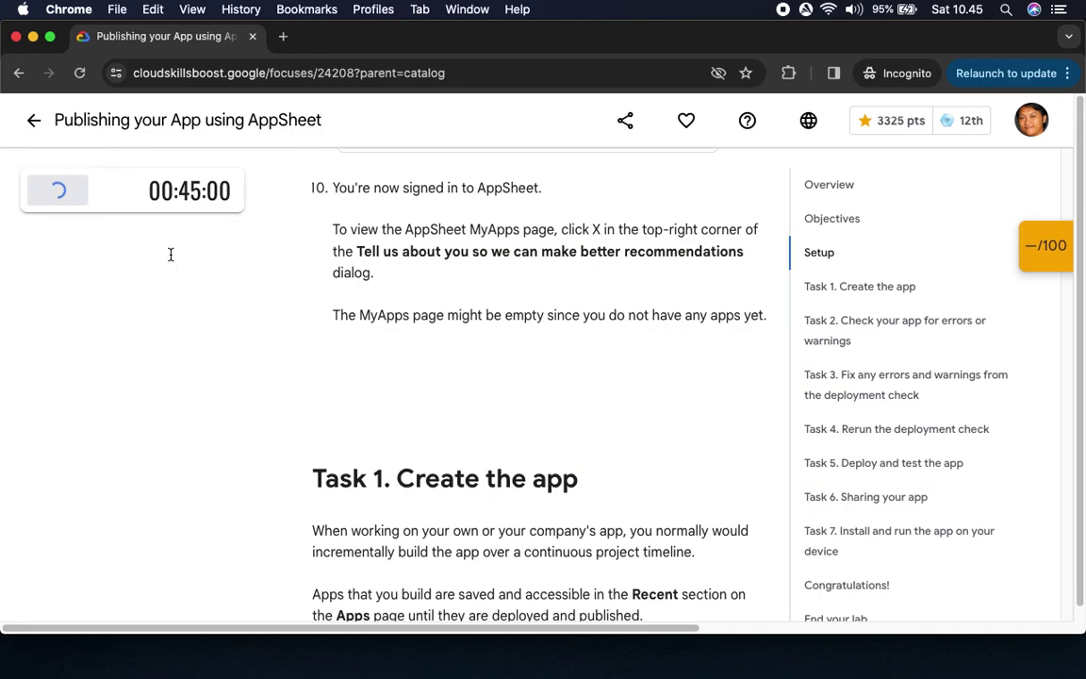
# Open AppSheet and begin Google sign-in with the lab account's username
pyautogui.click(217, 374)
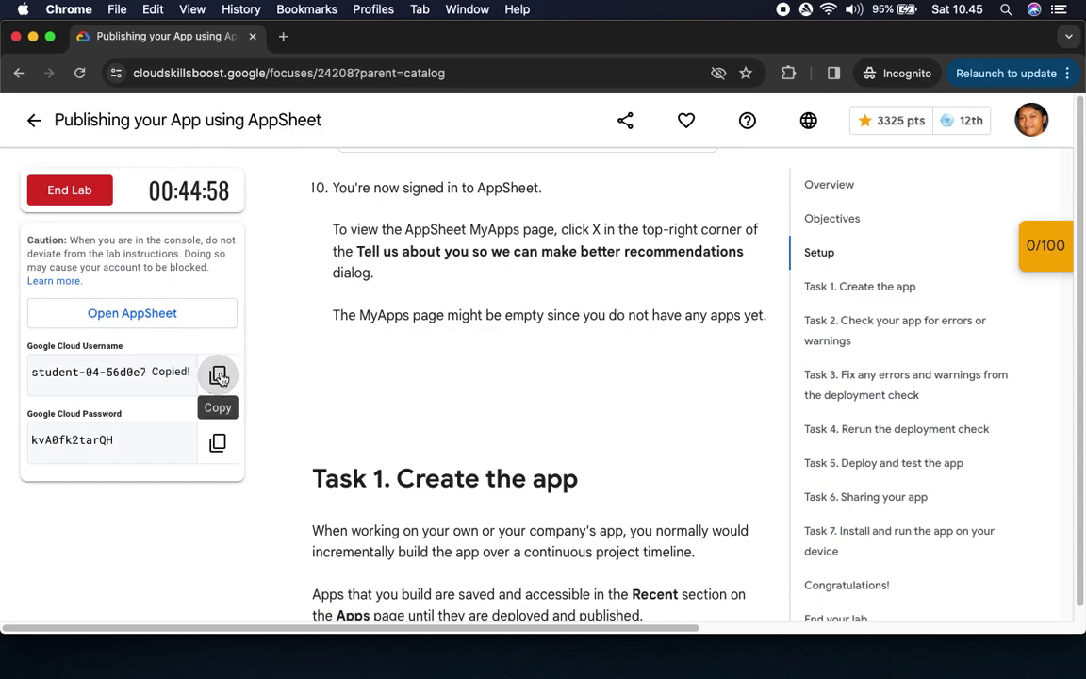
pyautogui.click(169, 324)
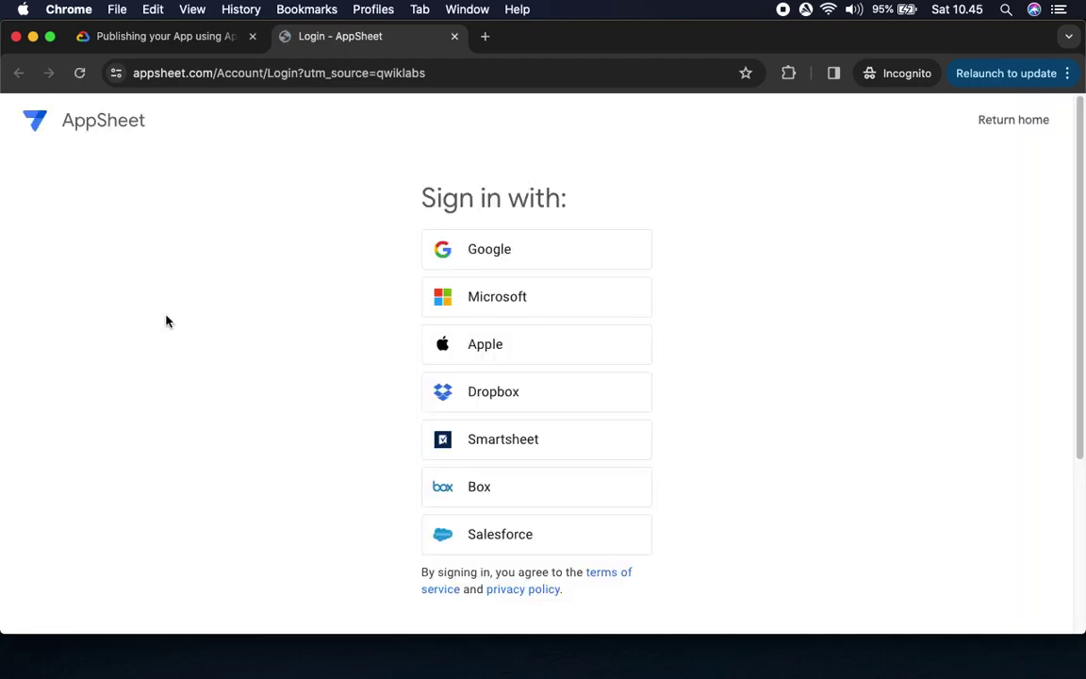
pyautogui.click(489, 249)
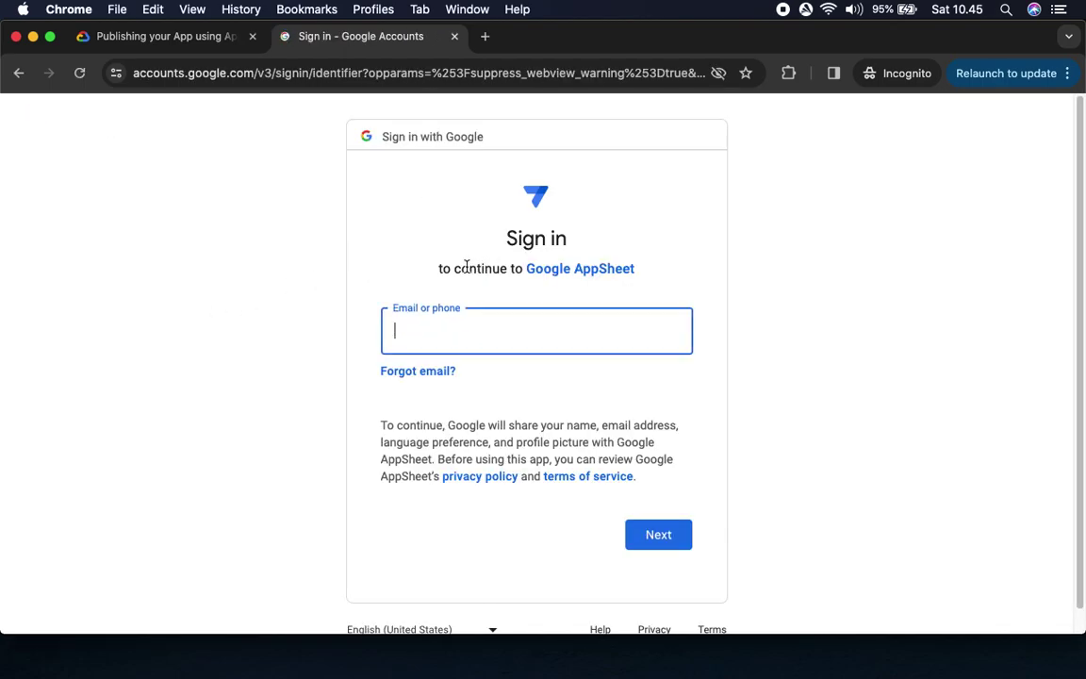
pyautogui.press('super+v')
pyautogui.click(658, 545)
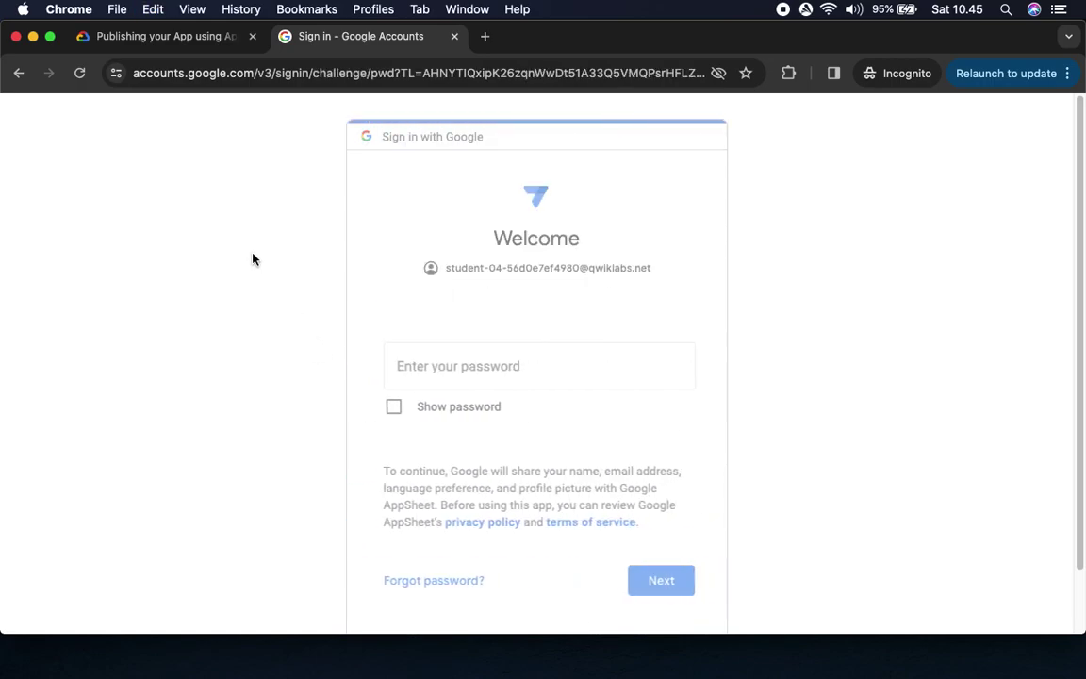
# Enter the lab account password, accept the welcome notice, and allow AppSheet access
pyautogui.click(194, 39)
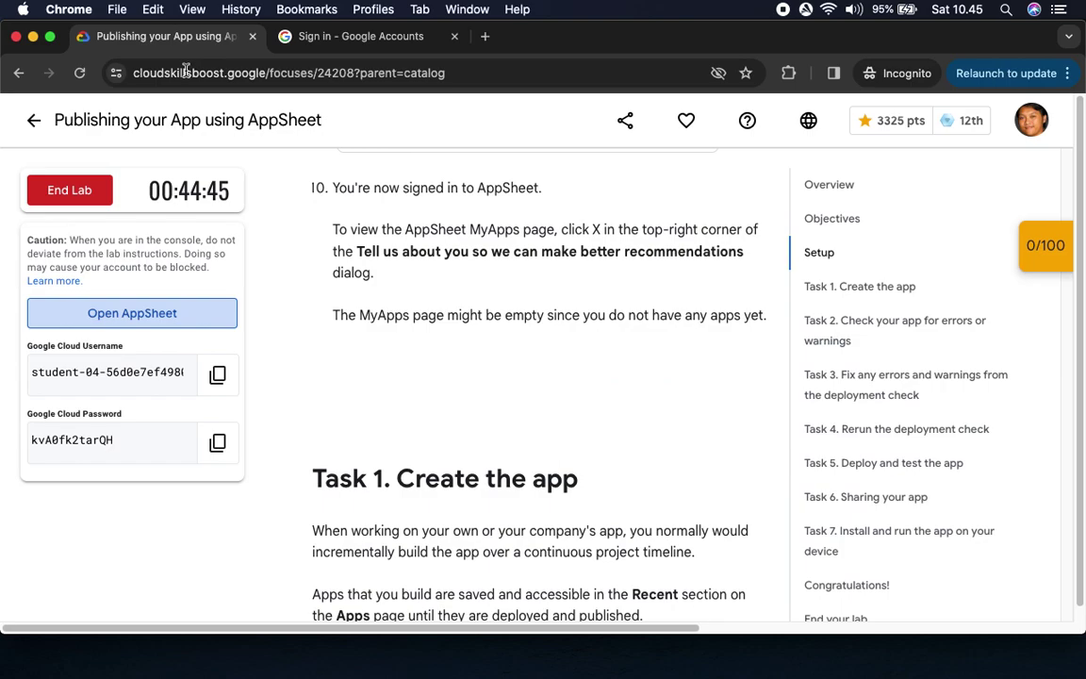
pyautogui.click(217, 443)
pyautogui.click(391, 37)
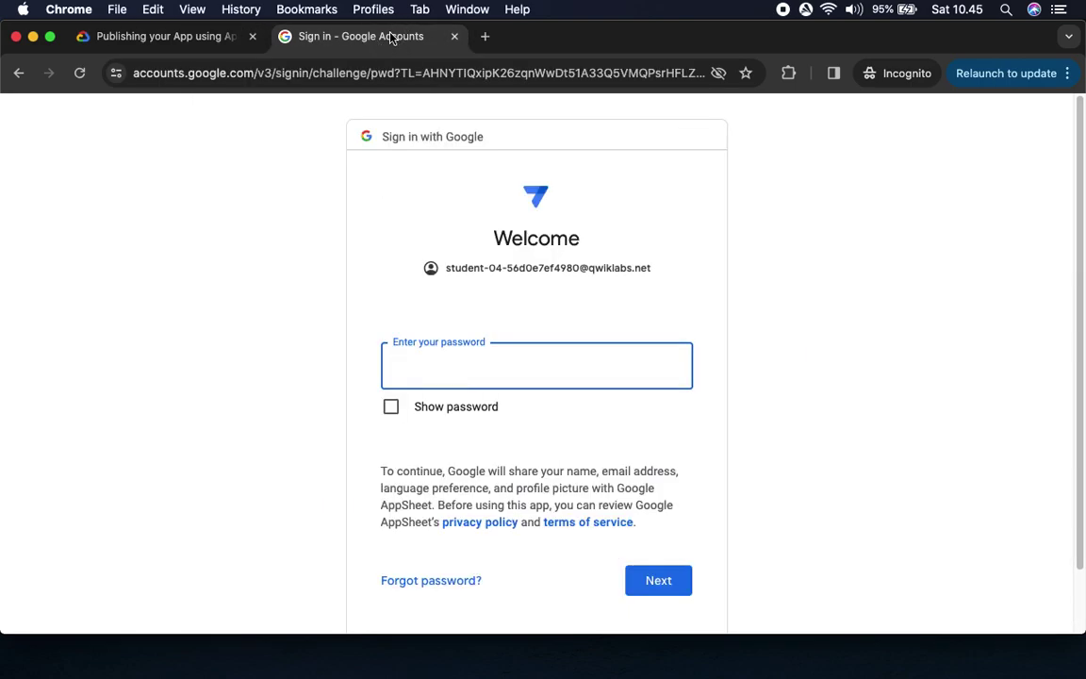
pyautogui.press('super+v')
pyautogui.click(671, 581)
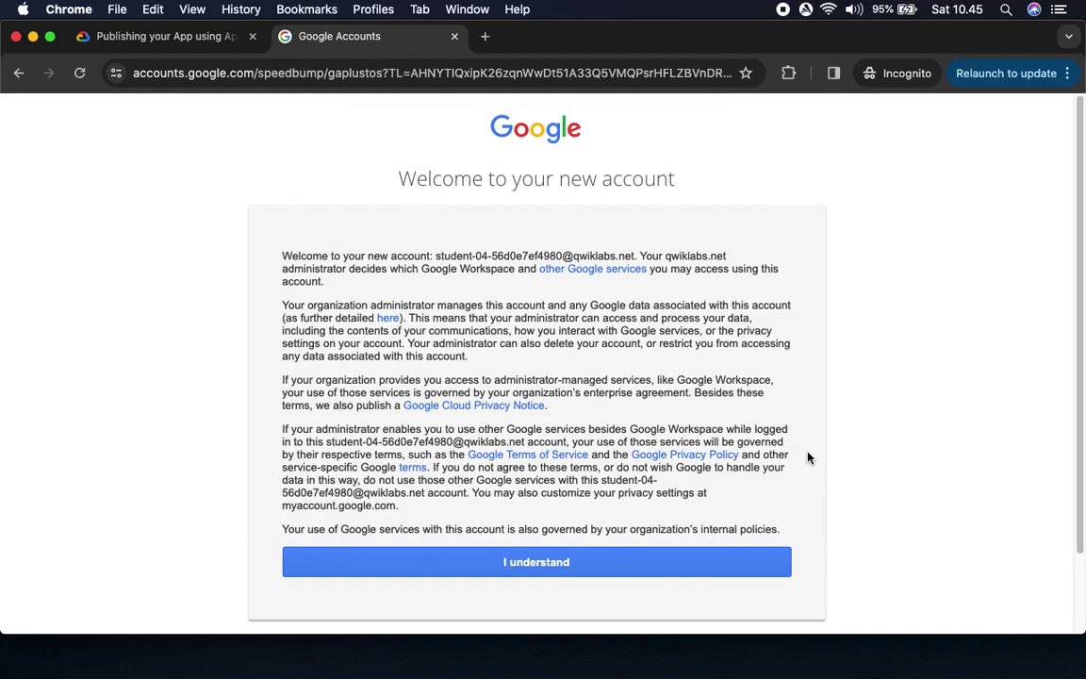
pyautogui.click(671, 564)
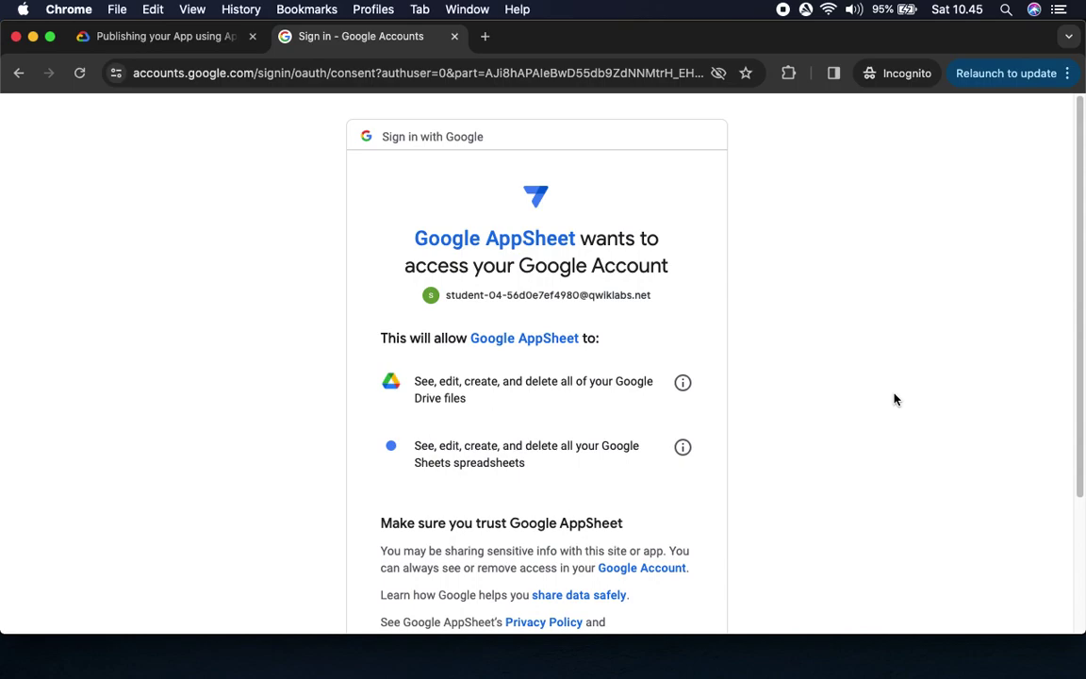
pyautogui.scroll(-5, 868, 391)
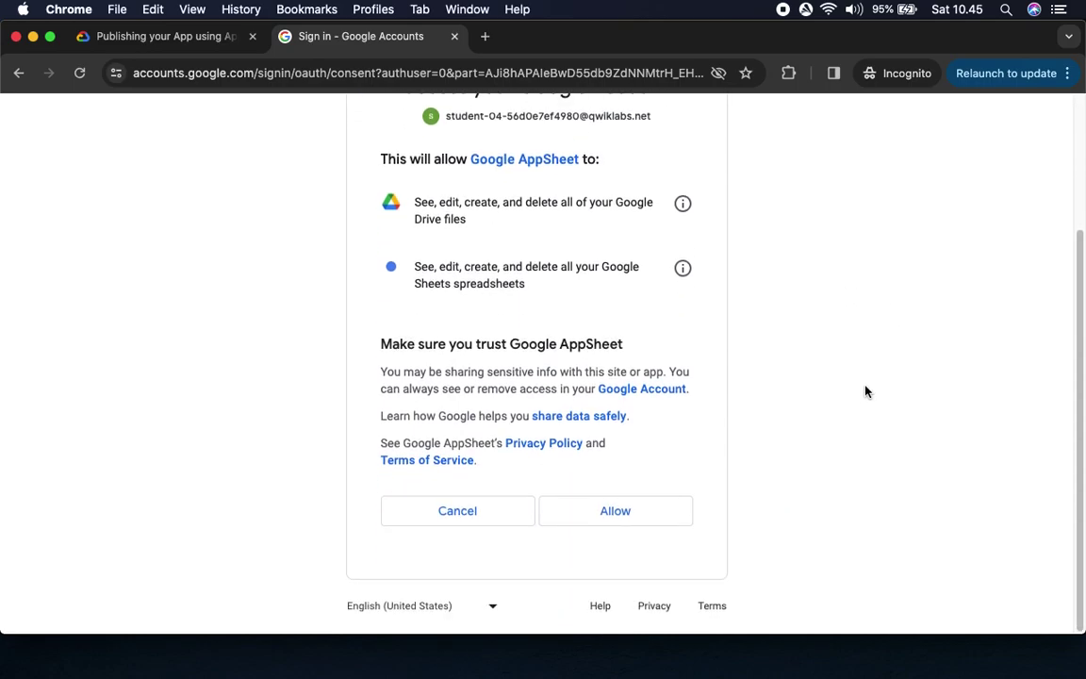
pyautogui.click(649, 521)
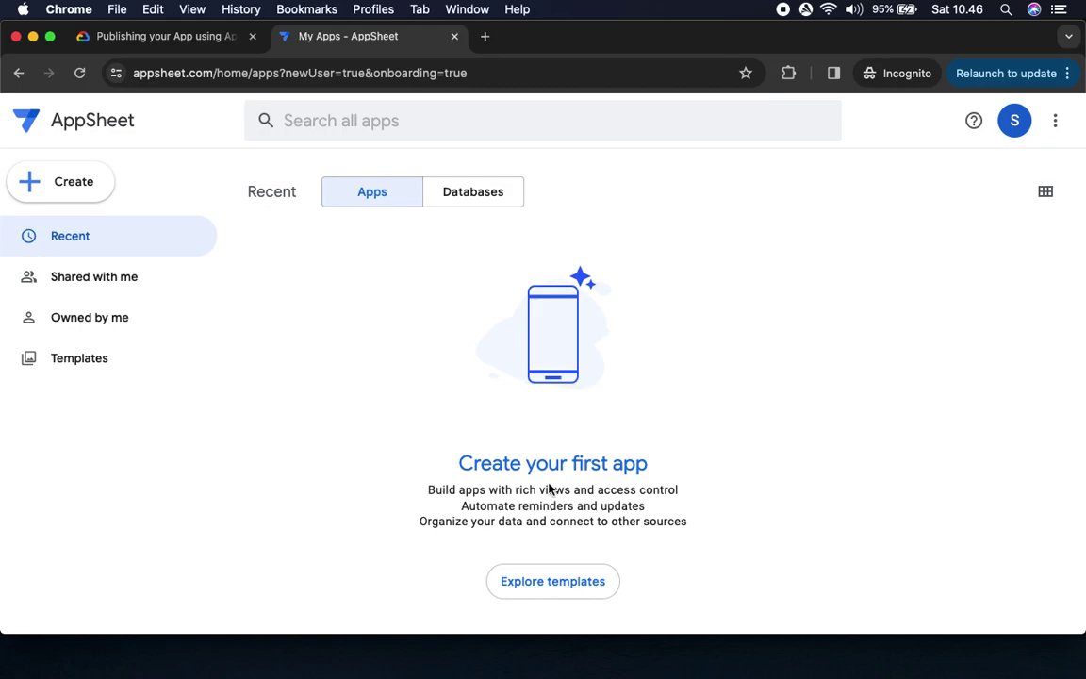
# Scroll the lab to Task 1's Copy the app steps and follow the Lab 3-Customer Contacts link
pyautogui.click(153, 37)
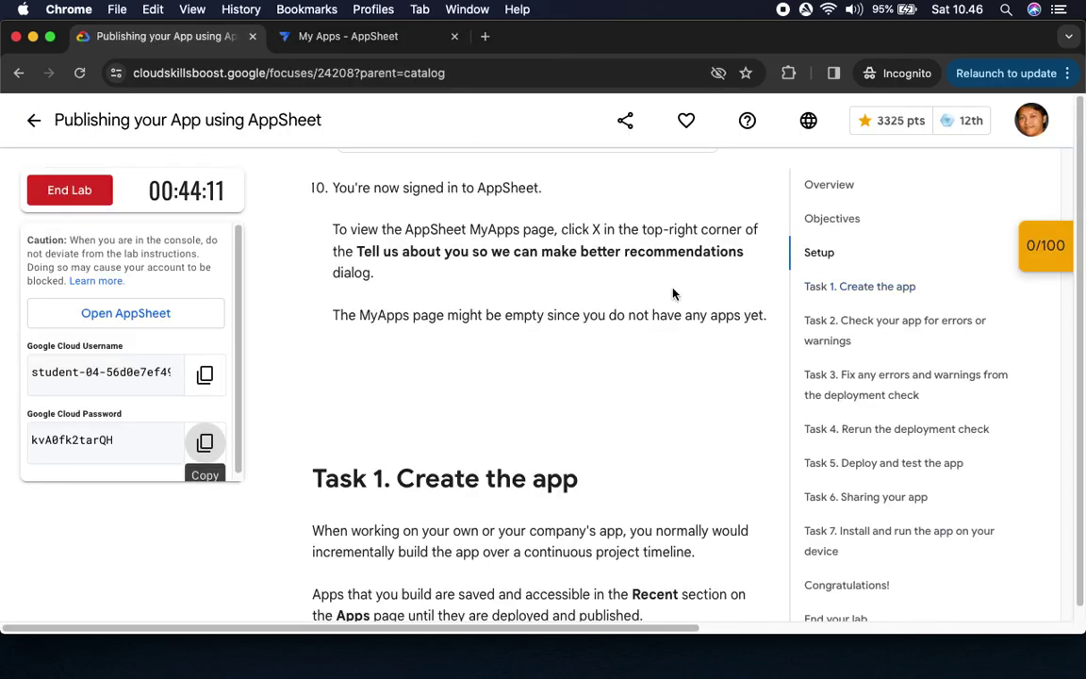
pyautogui.scroll(-5, 642, 399)
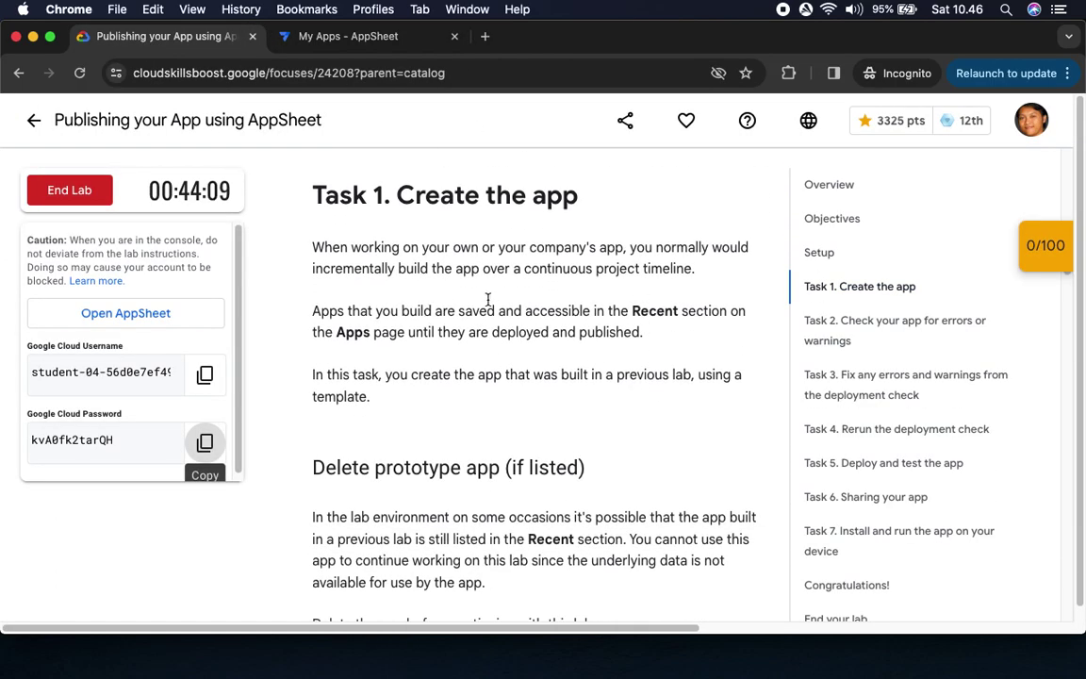
pyautogui.scroll(-4, 419, 347)
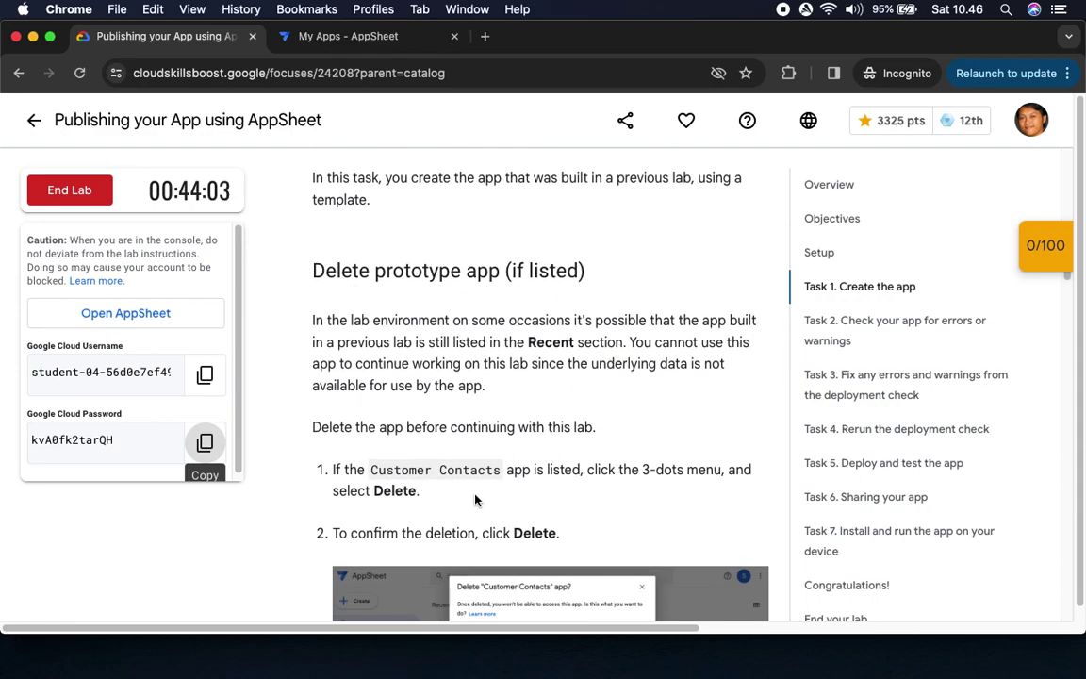
pyautogui.scroll(-4, 536, 469)
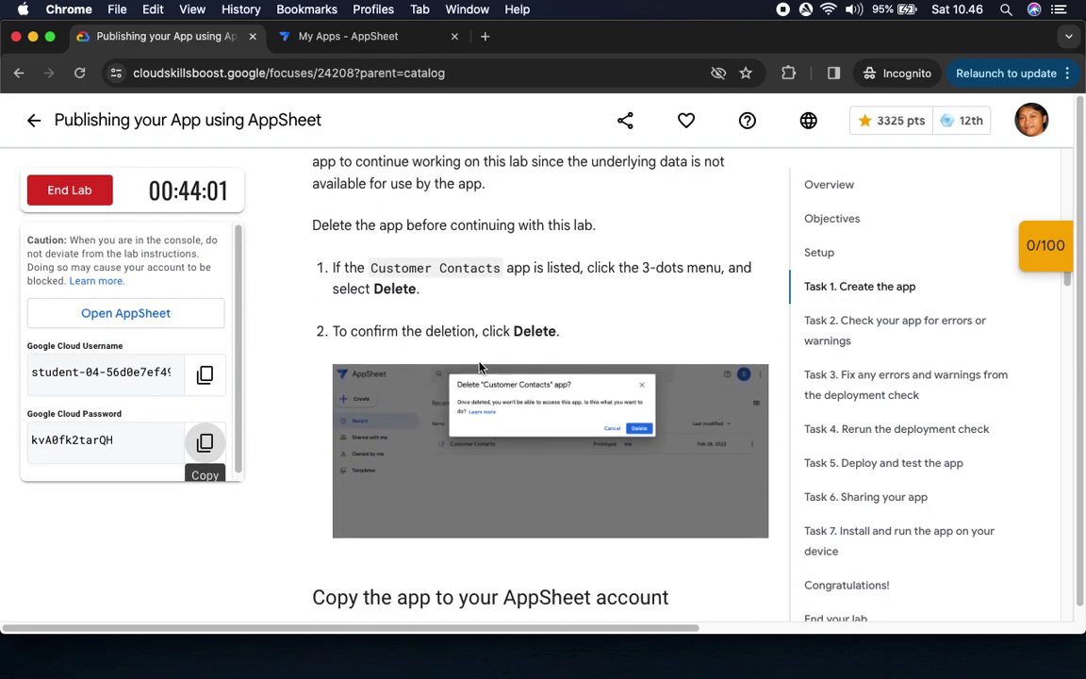
pyautogui.scroll(-7, 566, 471)
pyautogui.scroll(-3, 582, 383)
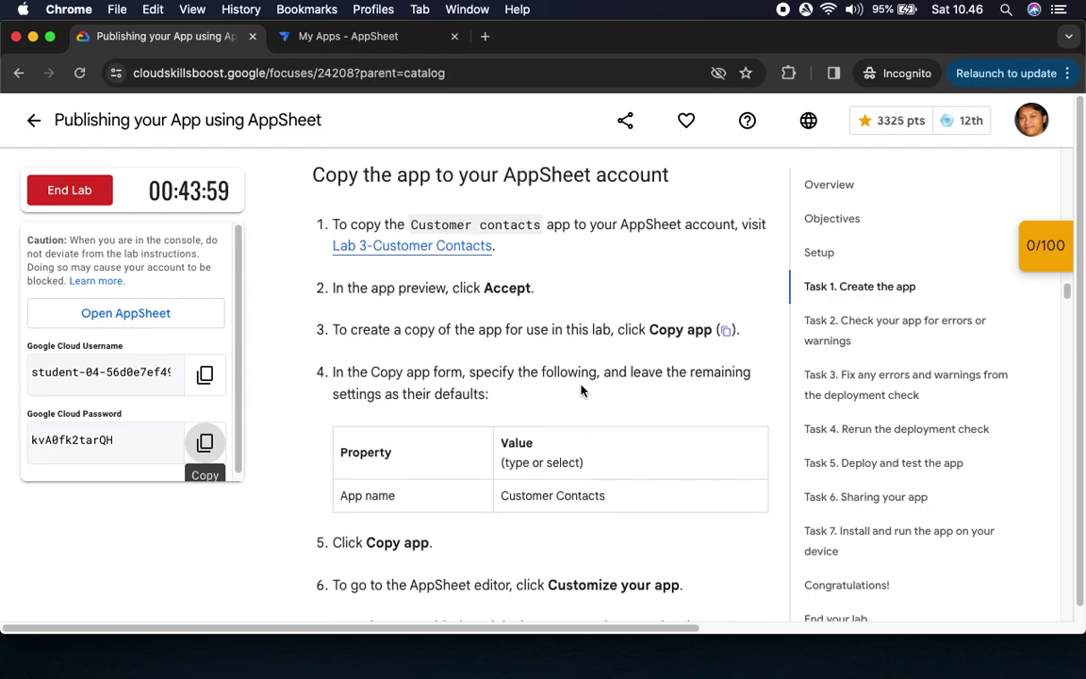
pyautogui.click(364, 42)
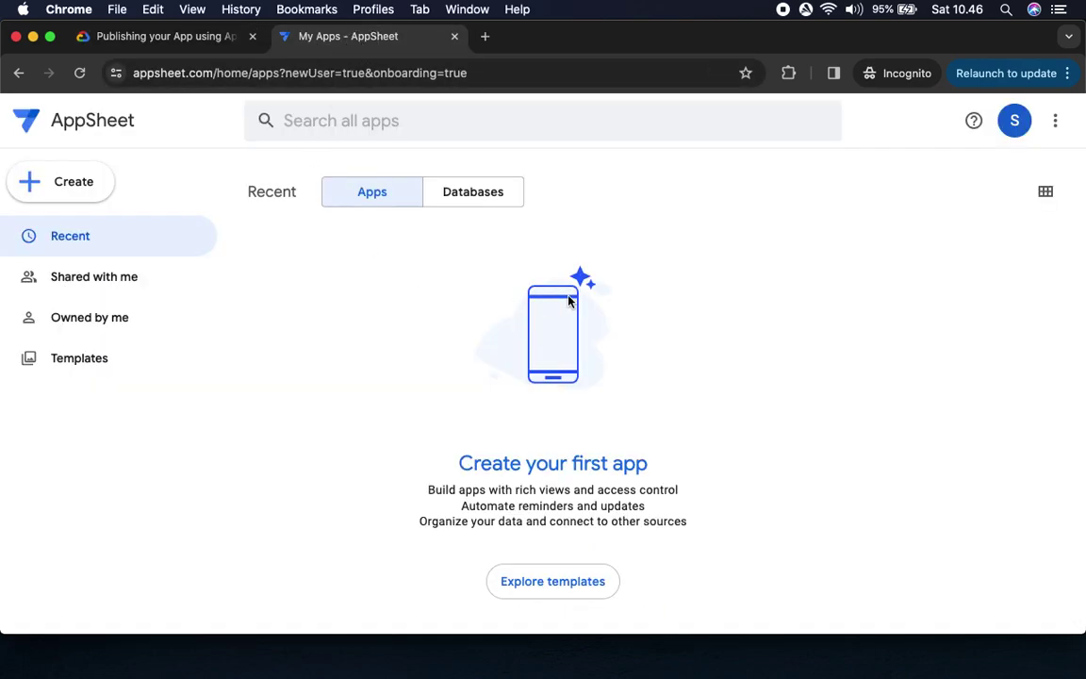
pyautogui.click(168, 38)
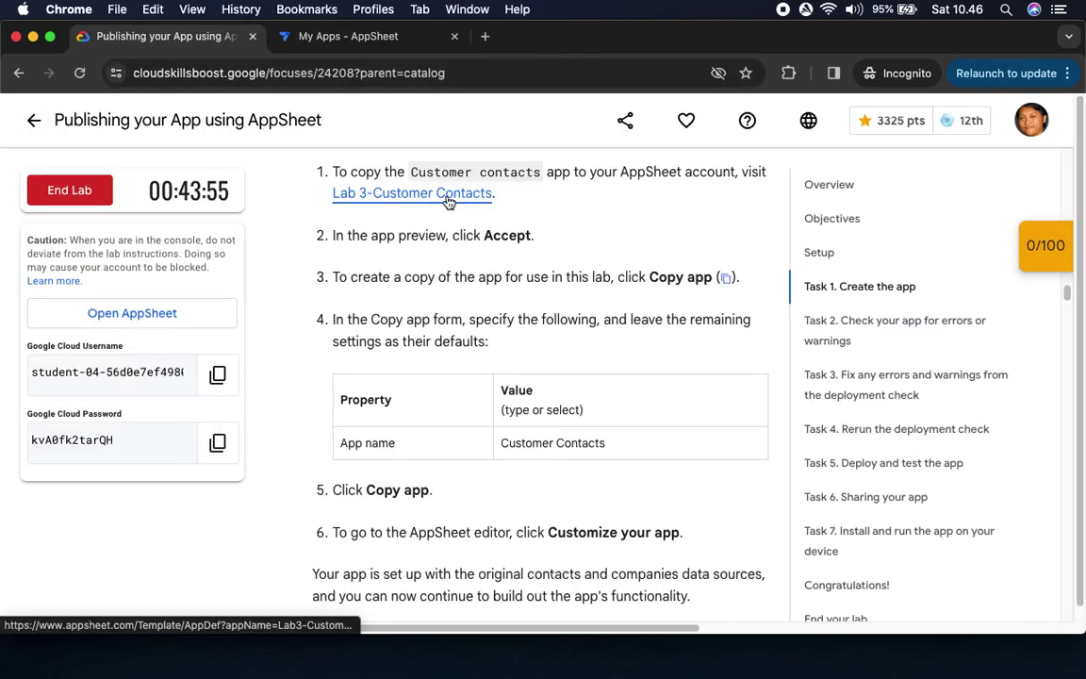
# Open the Lab 3 - Customer Contacts template and accept the preview's data-consent terms
pyautogui.click(448, 199)
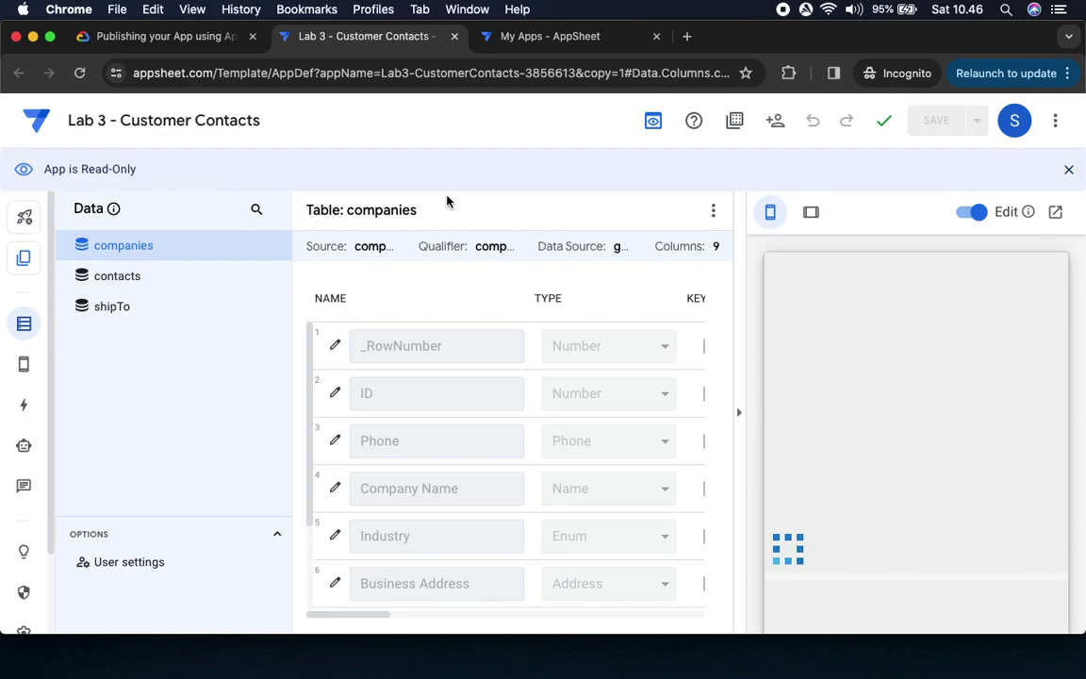
pyautogui.click(193, 36)
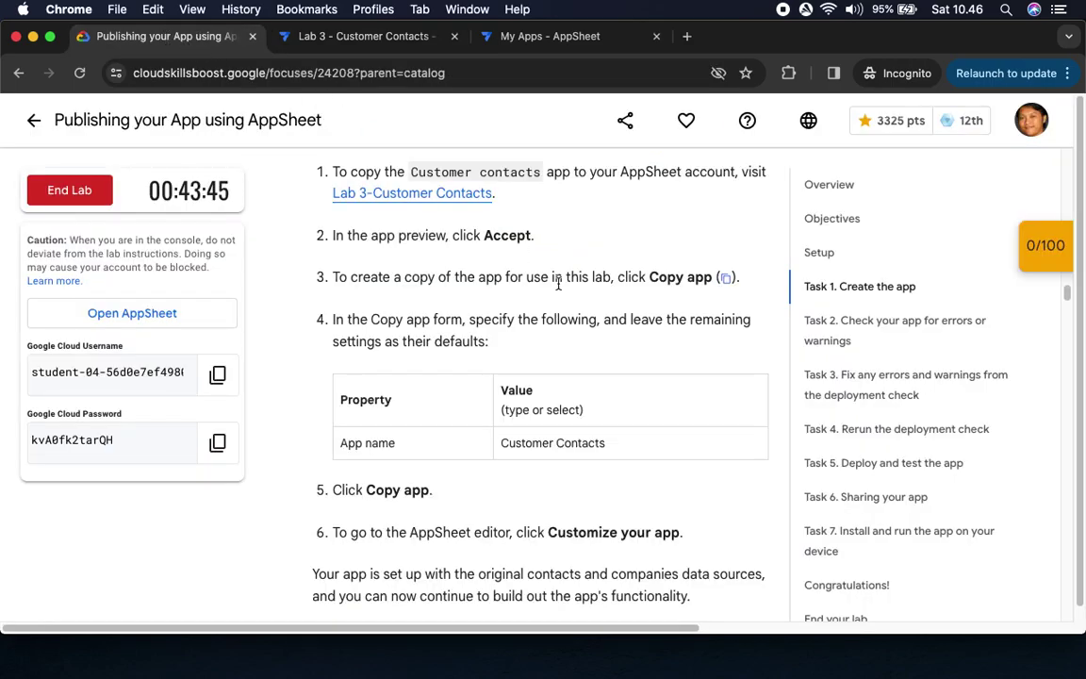
pyautogui.moveTo(484, 235); pyautogui.dragTo(585, 228)
pyautogui.hotkey('ctrl', 'Tab')
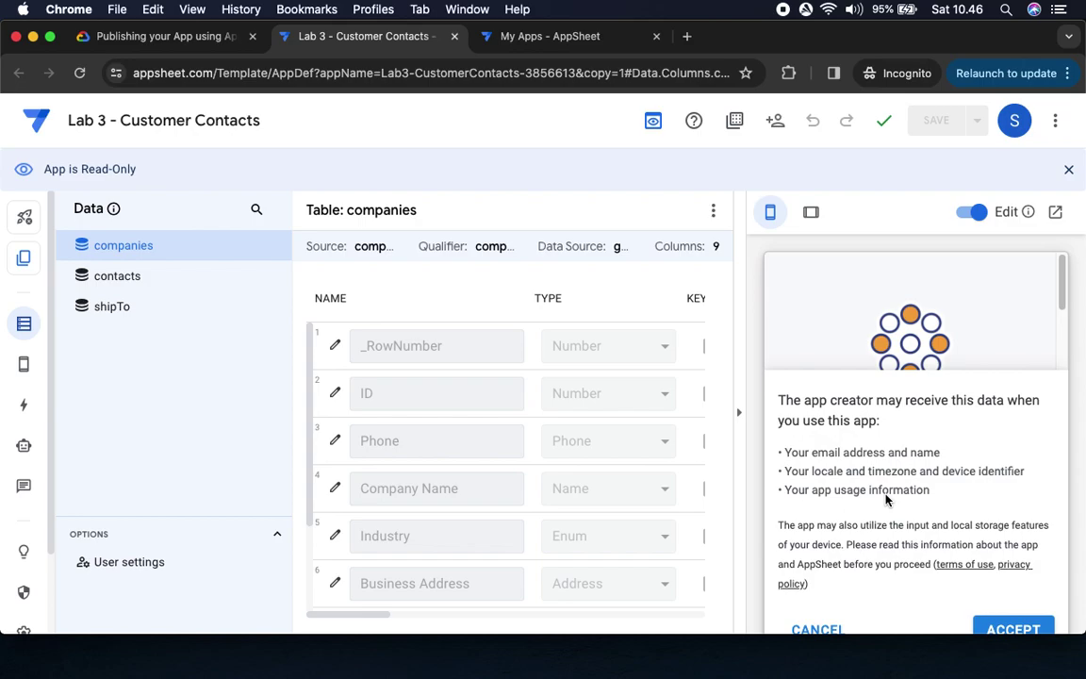
pyautogui.click(1014, 628)
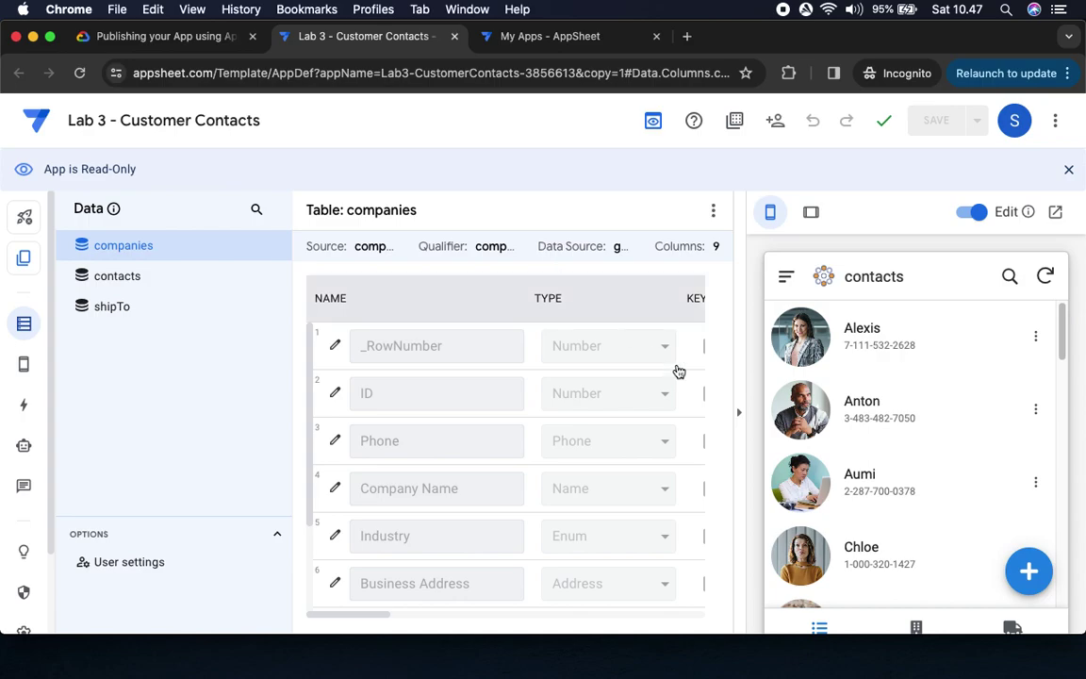
# Scroll the contacts preview, then check the lab's Copy app step before returning to the editor
pyautogui.scroll(-5, 905, 450)
pyautogui.scroll(-10, 907, 451)
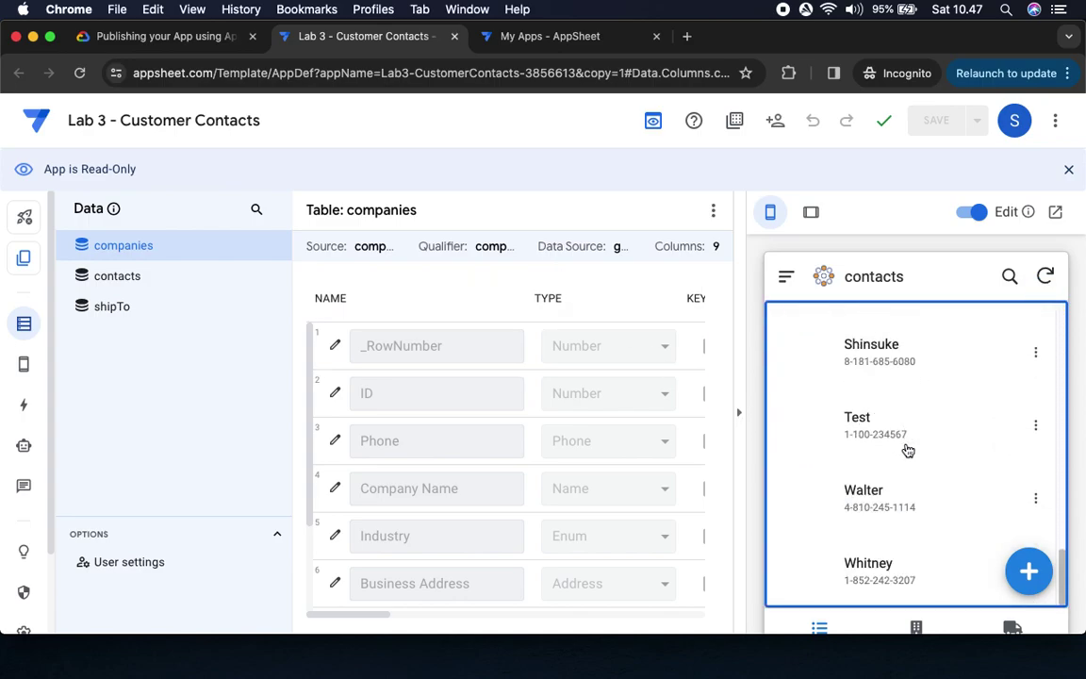
pyautogui.scroll(2, 908, 451)
pyautogui.scroll(10, 909, 450)
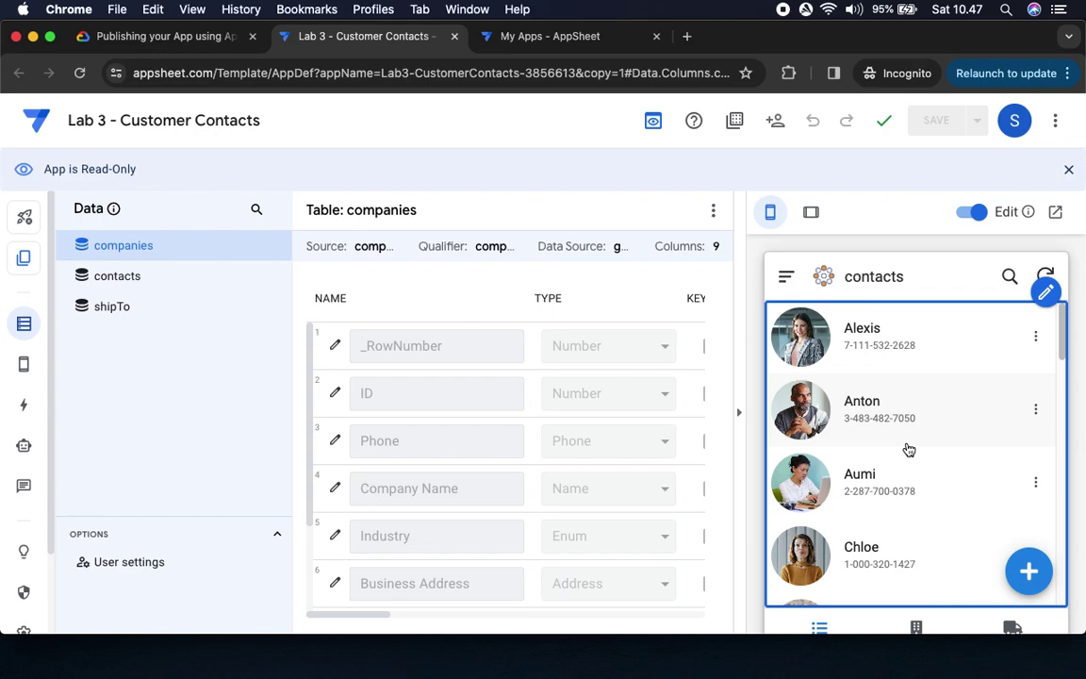
pyautogui.click(188, 38)
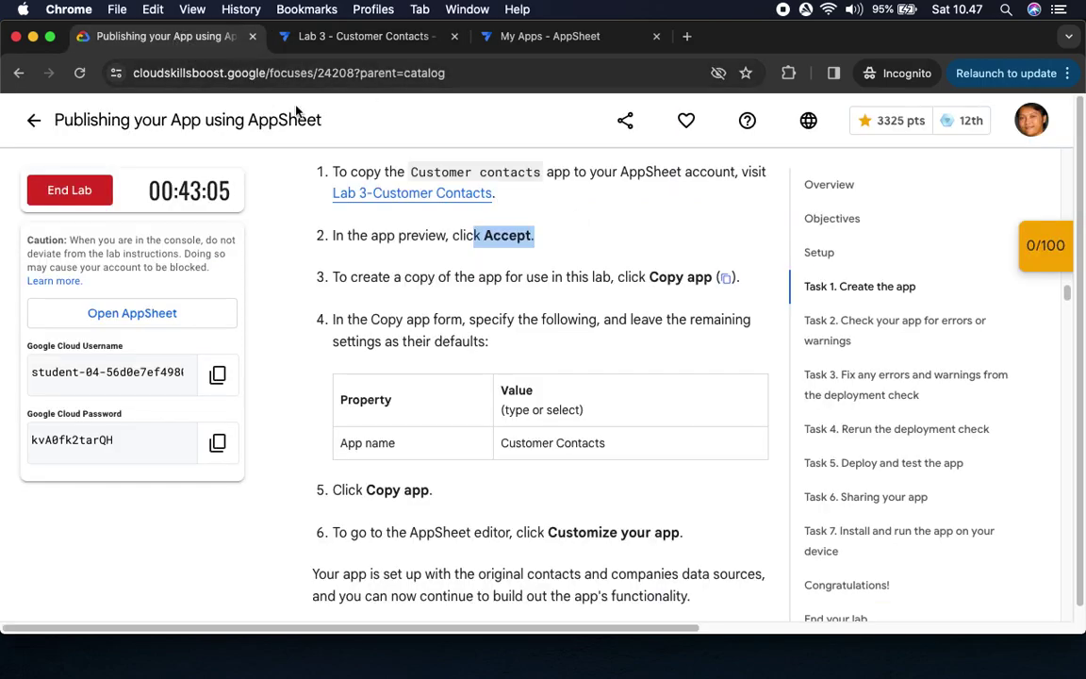
pyautogui.moveTo(649, 277); pyautogui.dragTo(733, 278)
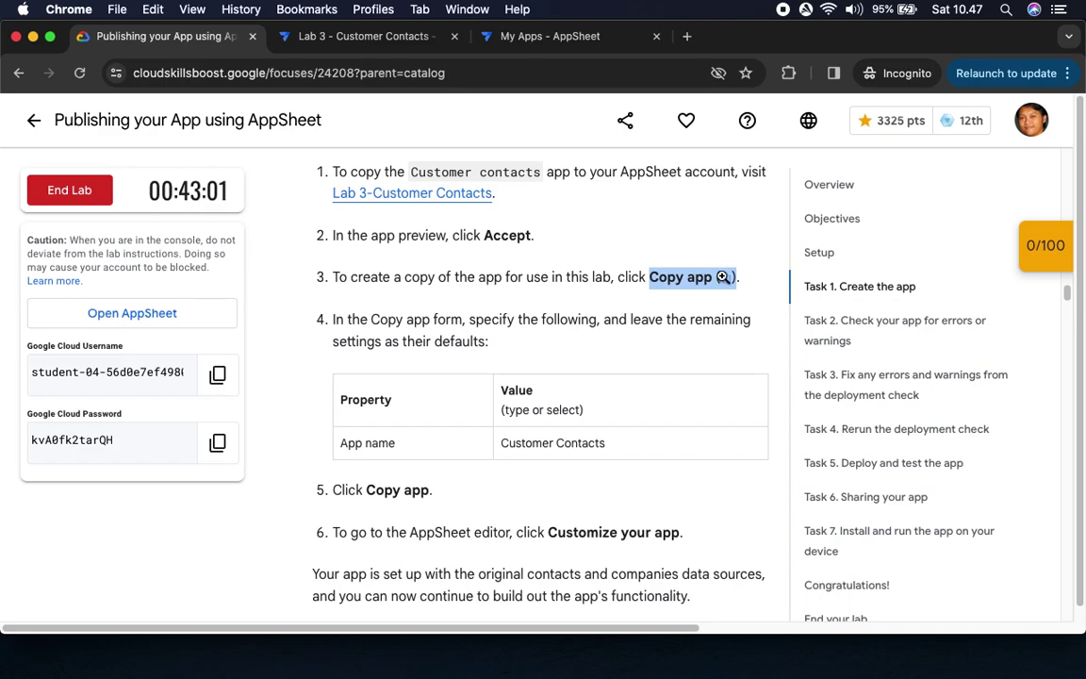
pyautogui.click(330, 36)
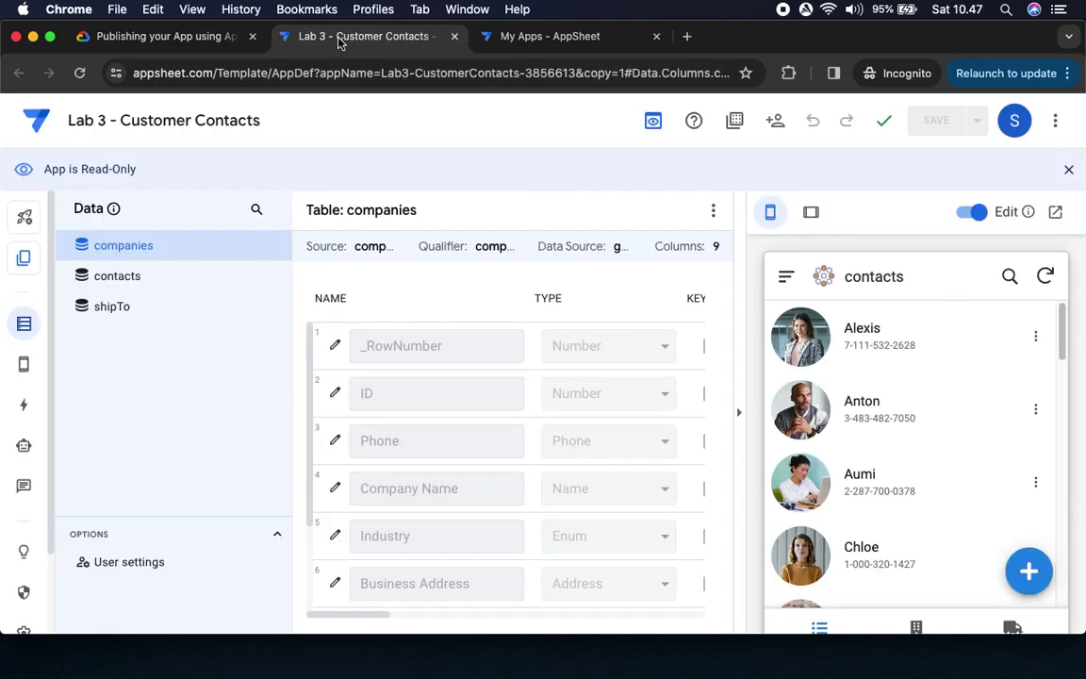
# In the Copy app form, delete 'Lab 3 - ' so the app name reads 'Customer Contacts'
pyautogui.click(25, 259)
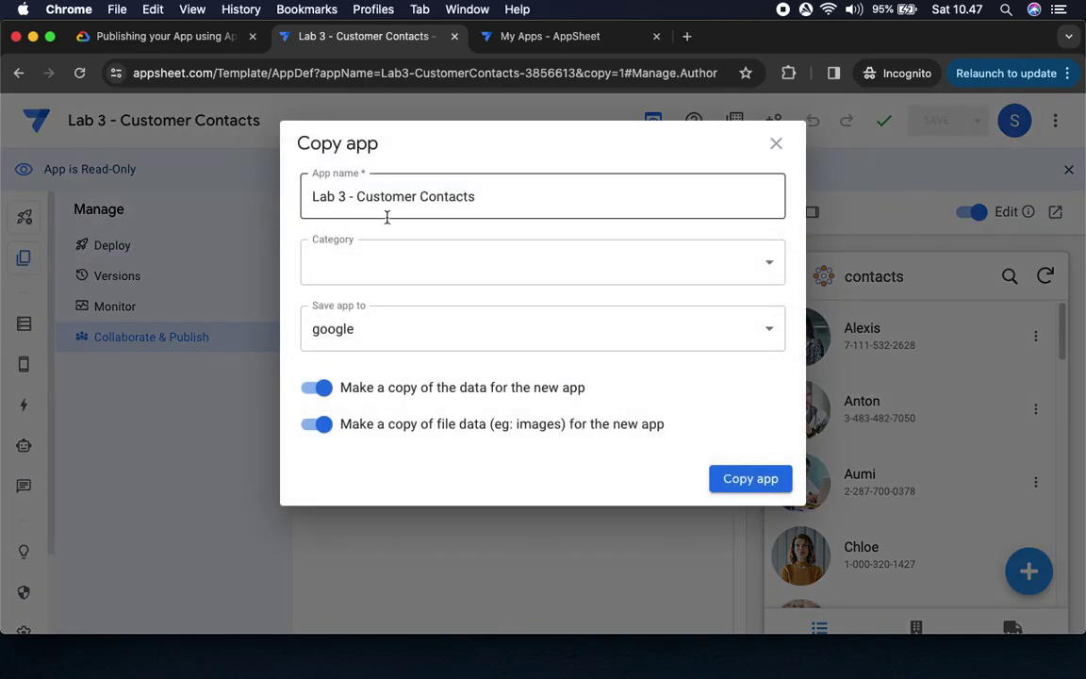
pyautogui.moveTo(361, 198); pyautogui.dragTo(165, 196)
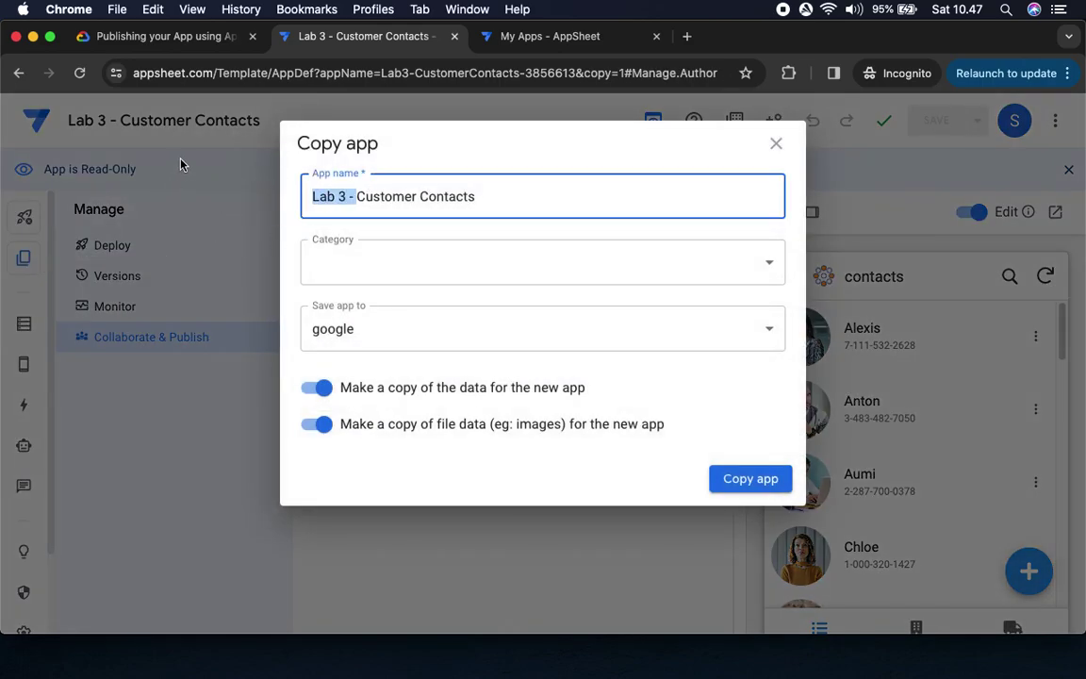
pyautogui.press('BackSpace')
pyautogui.click(168, 37)
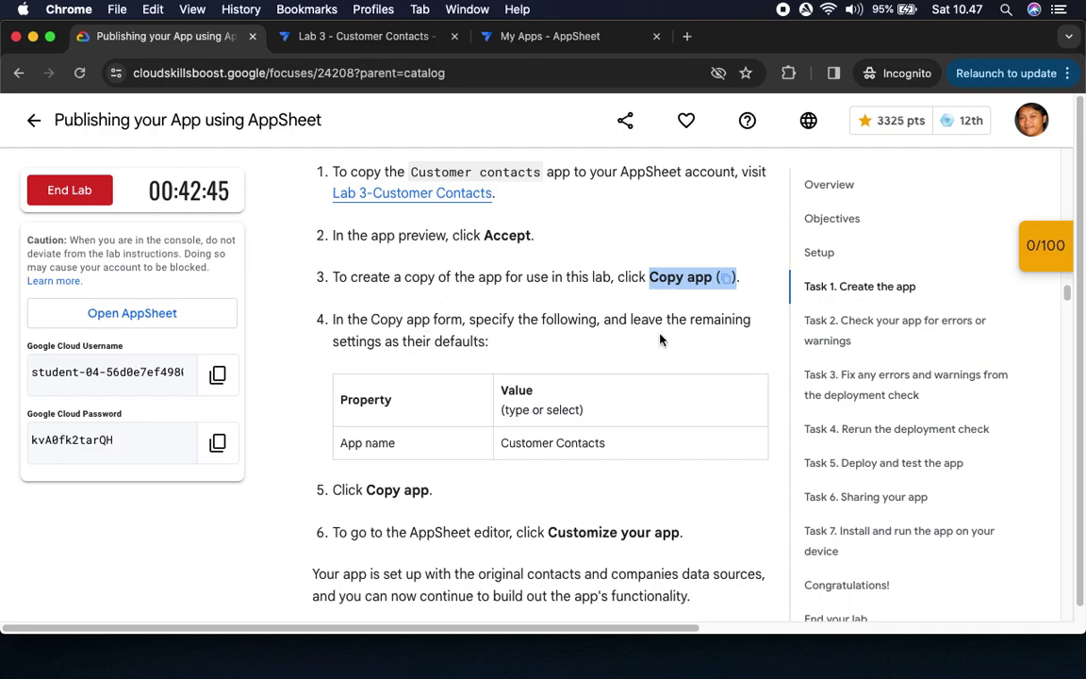
pyautogui.scroll(-2, 483, 408)
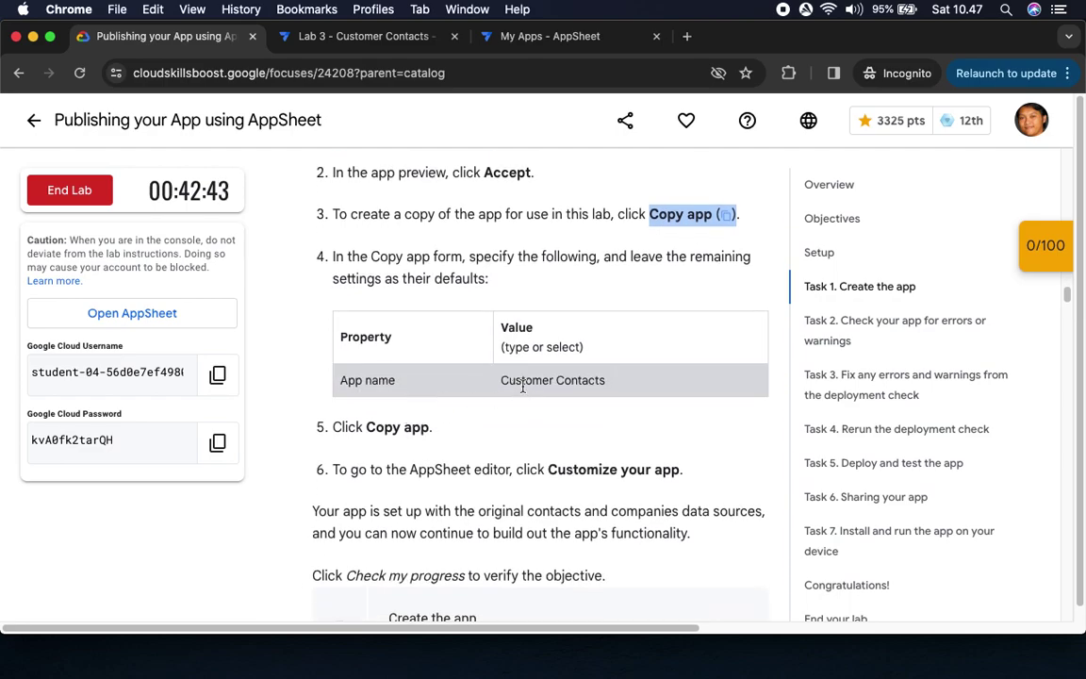
pyautogui.click(358, 35)
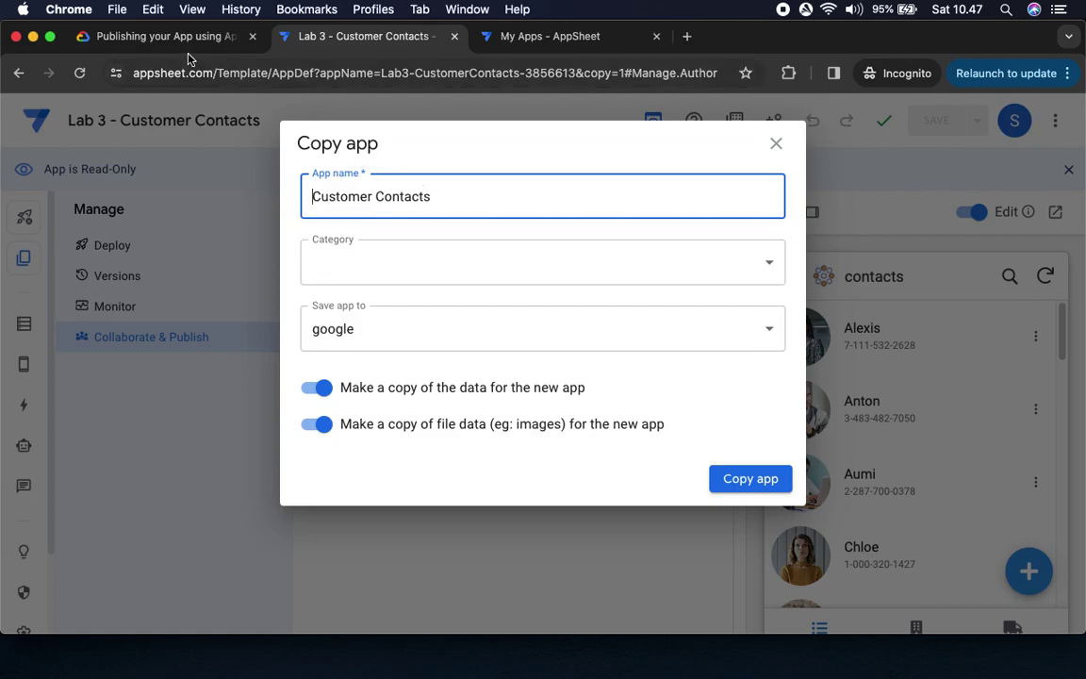
pyautogui.click(174, 36)
pyautogui.scroll(-5, 514, 302)
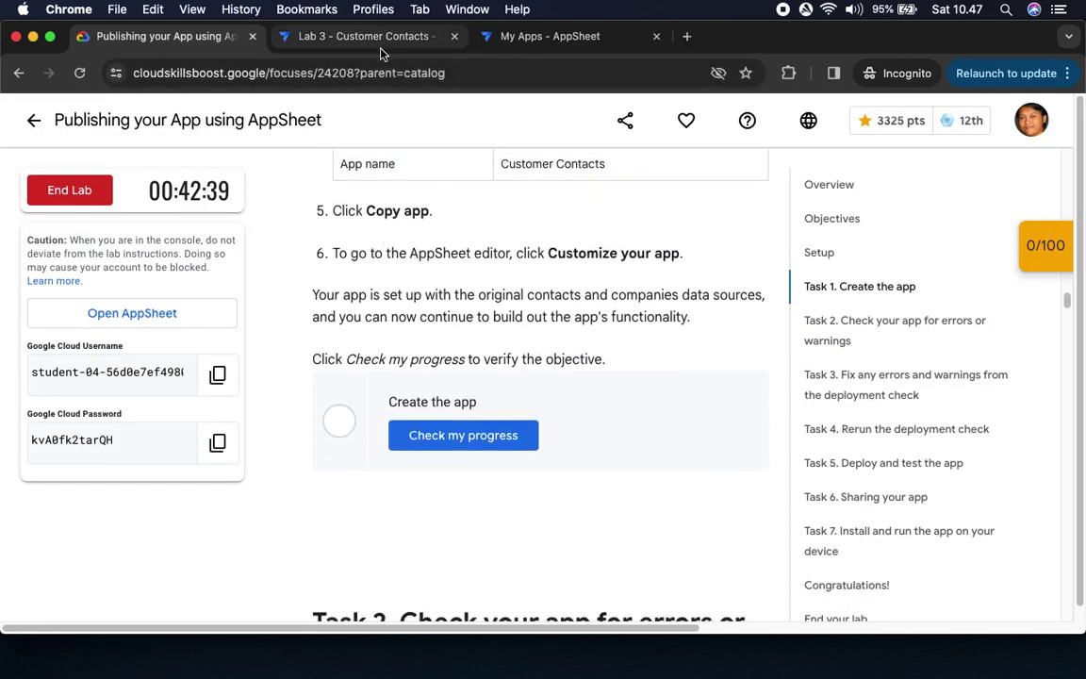
pyautogui.click(345, 37)
# Copy the app as Customer Contacts and let it load in the editor
pyautogui.click(750, 477)
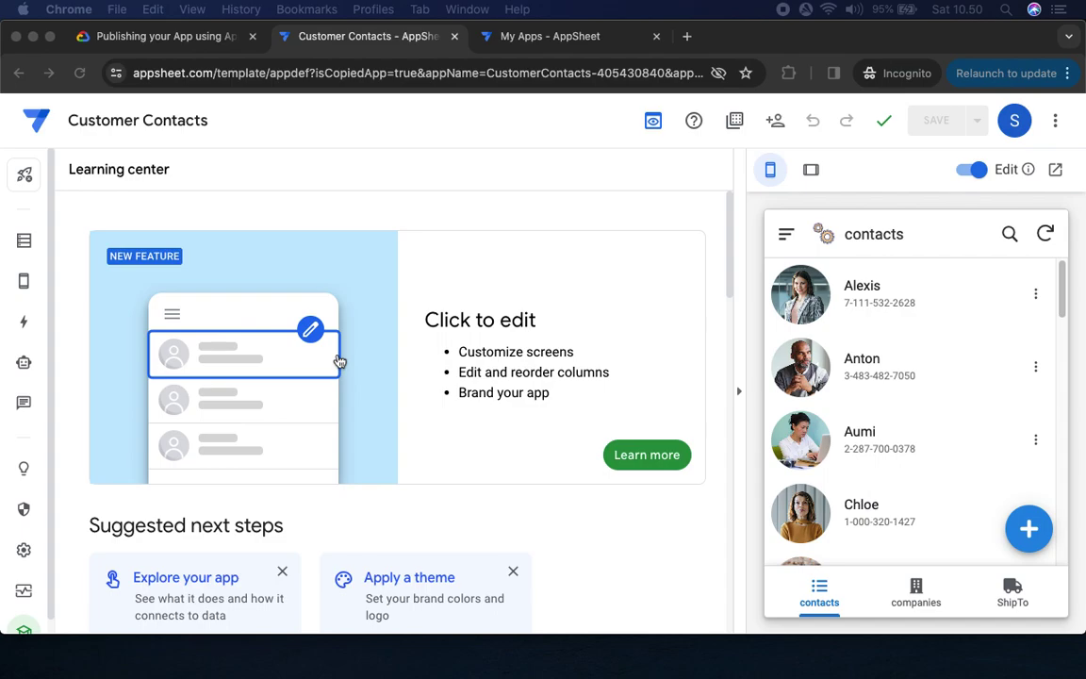
# Verify the Create the app task and confirm the score shows 50/100 in Checkpoints
pyautogui.click(186, 39)
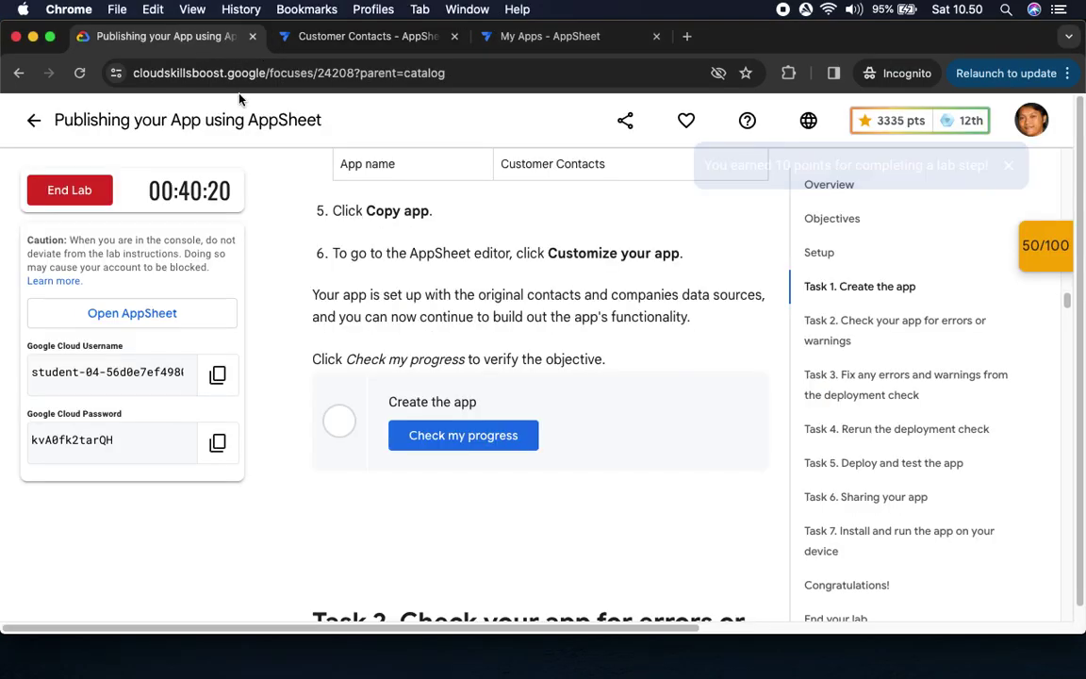
pyautogui.click(443, 434)
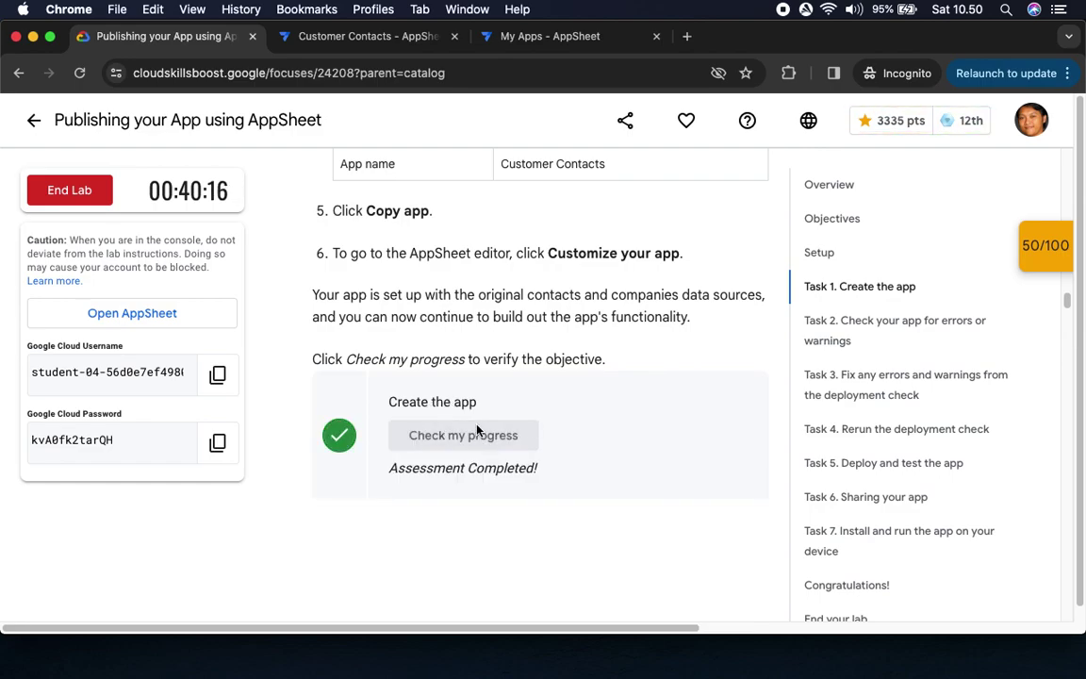
pyautogui.click(1054, 265)
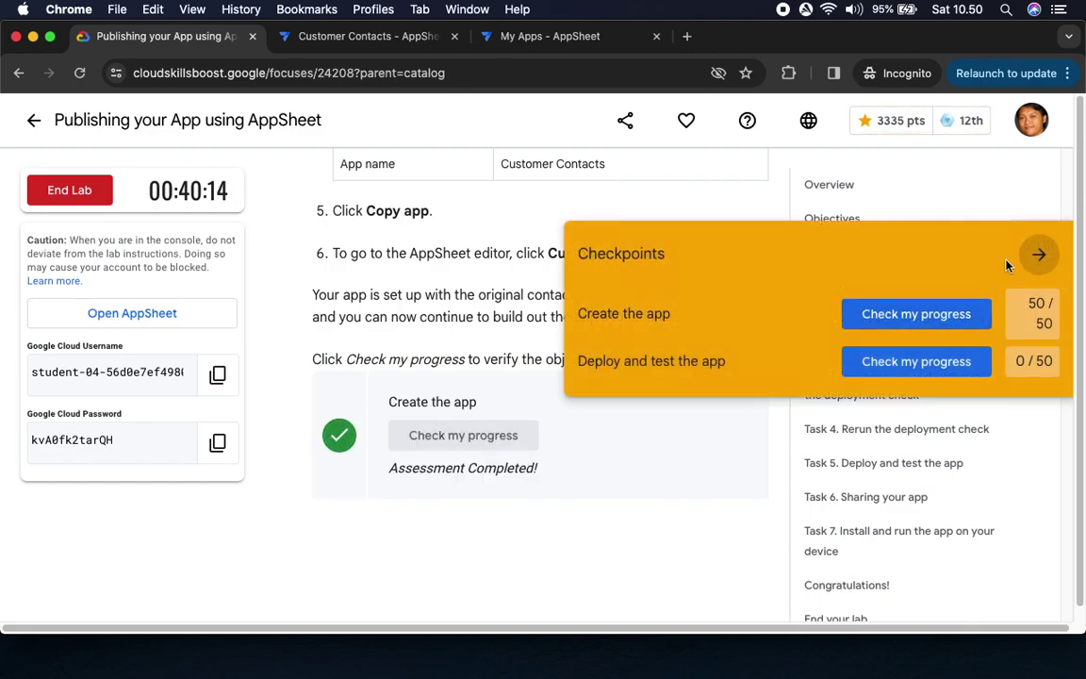
pyautogui.click(1036, 256)
# Read Task 2's instructions, then open the copied app's Manage section in AppSheet
pyautogui.scroll(-10, 642, 375)
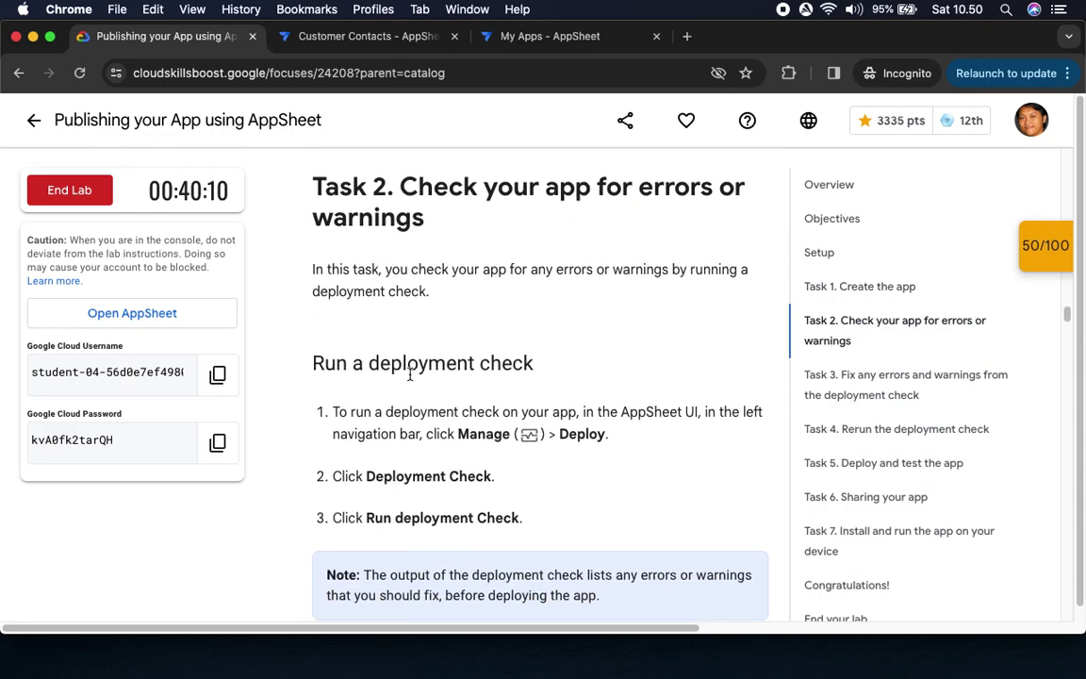
pyautogui.scroll(-2, 622, 409)
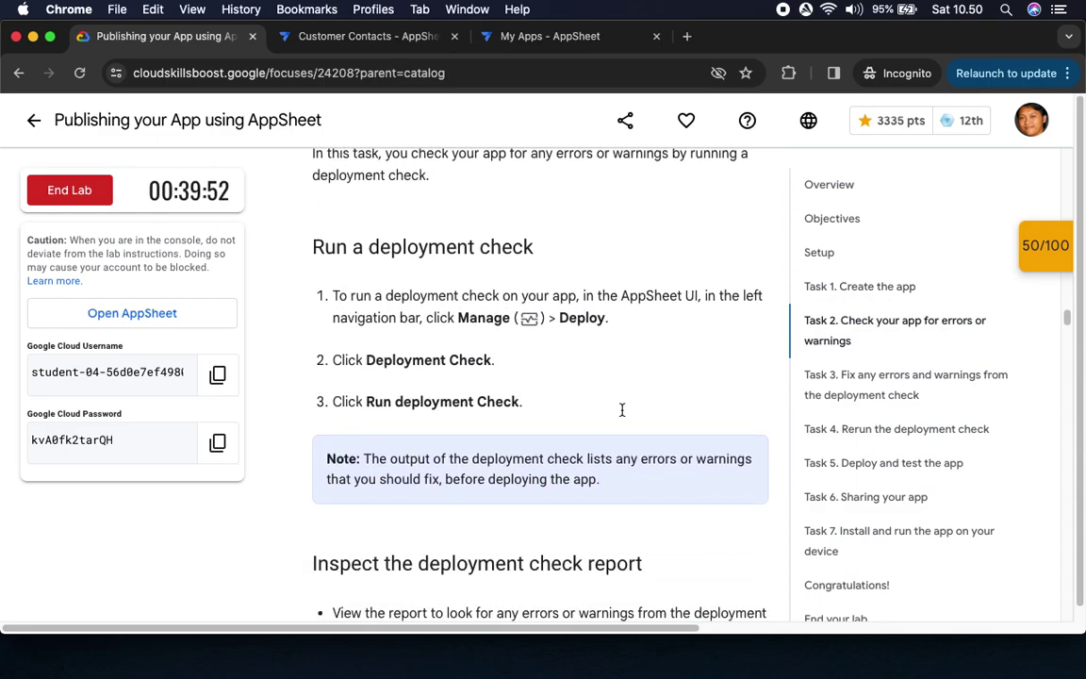
pyautogui.scroll(-3, 622, 409)
pyautogui.moveTo(455, 205); pyautogui.dragTo(622, 216)
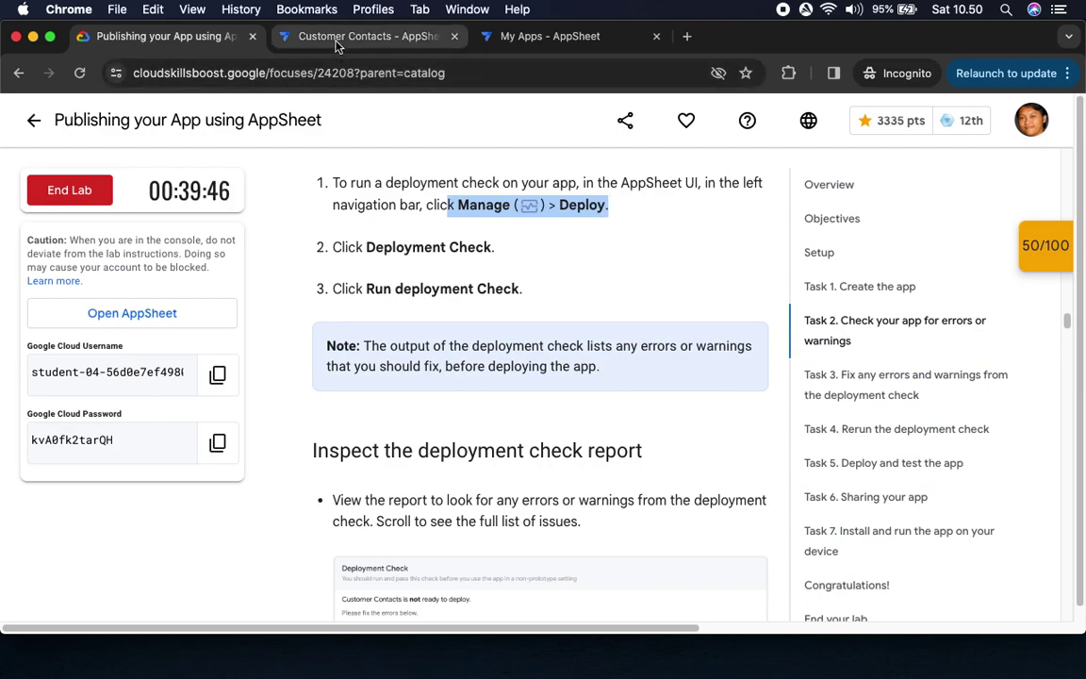
pyautogui.click(305, 38)
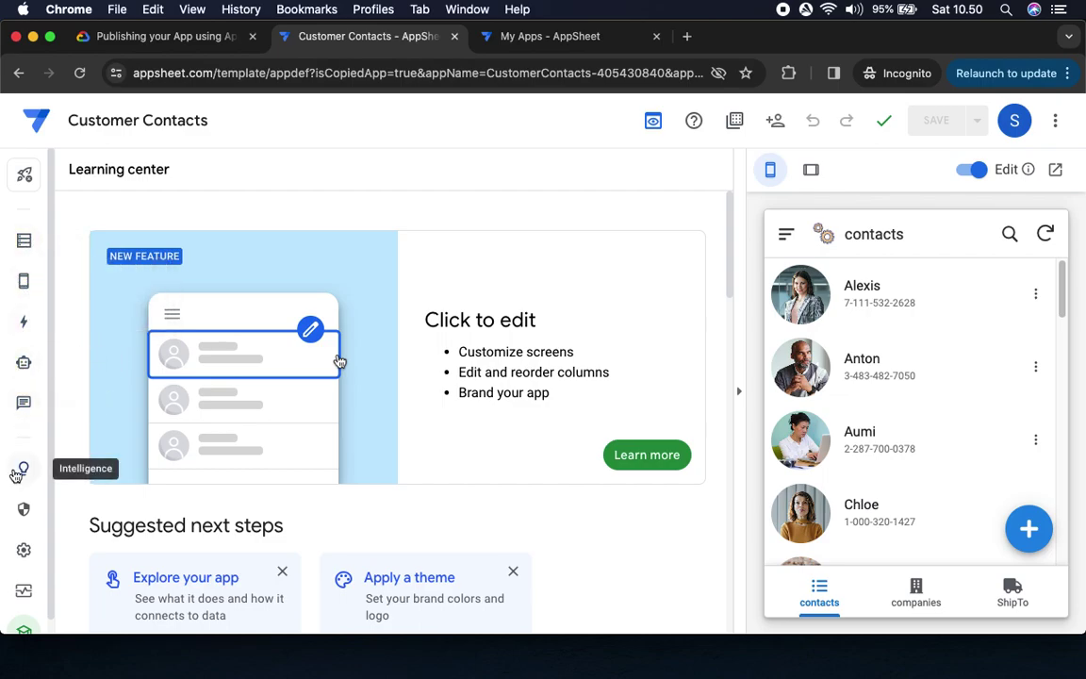
pyautogui.click(24, 592)
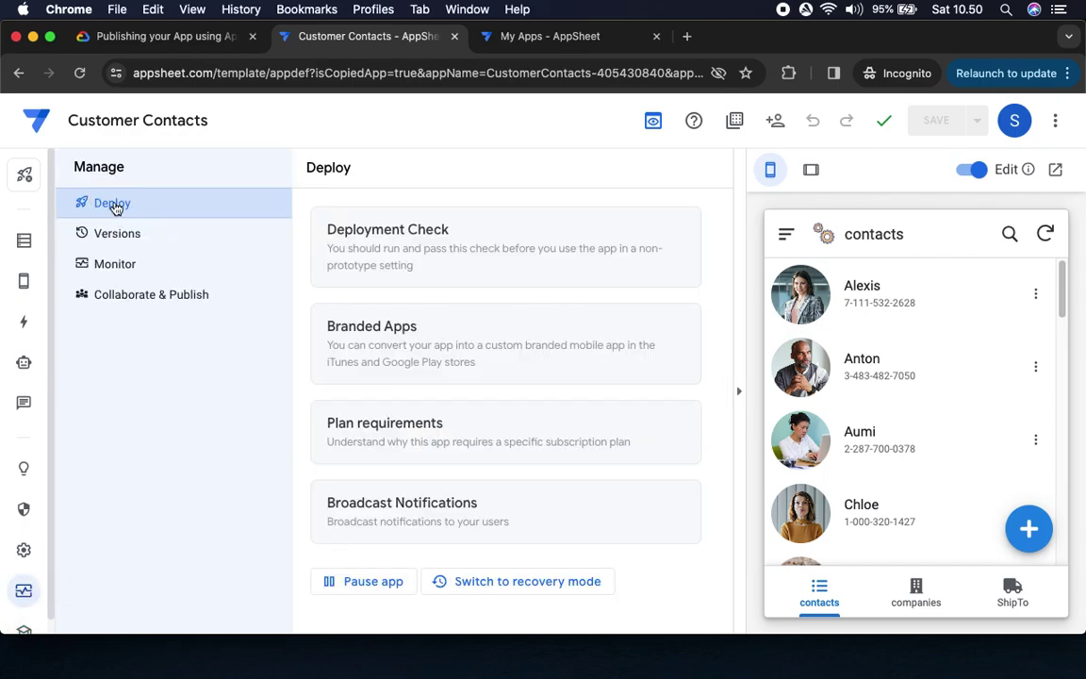
# On the Deploy page, expand Deployment Check and run the deployment check
pyautogui.click(169, 40)
pyautogui.moveTo(366, 247); pyautogui.dragTo(601, 245)
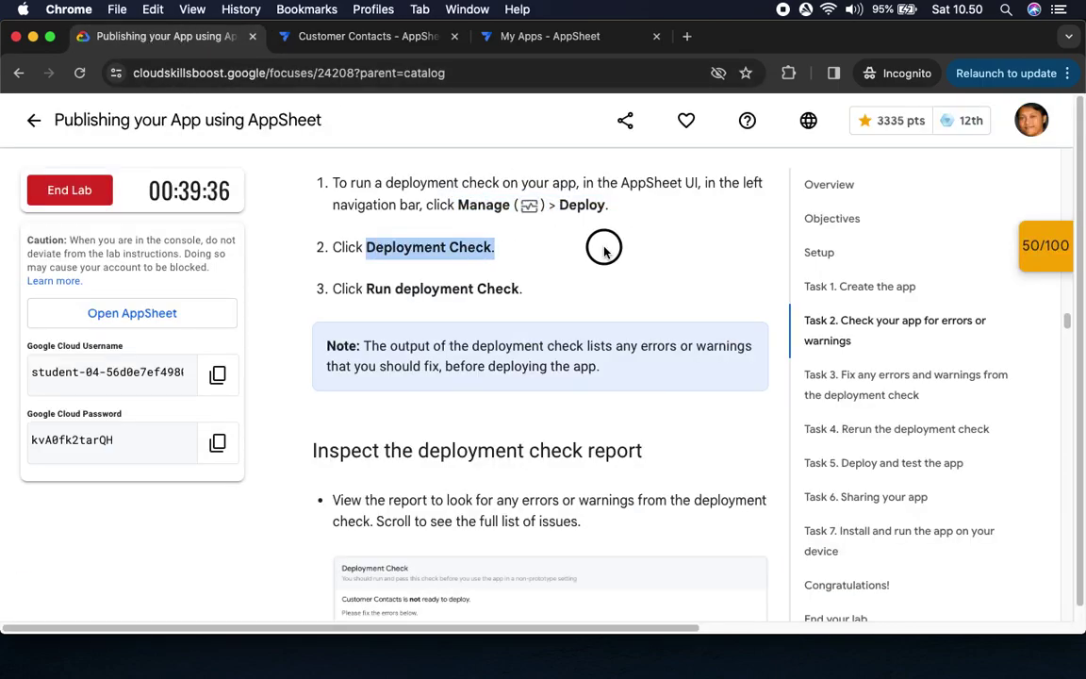
pyautogui.click(330, 36)
pyautogui.click(406, 242)
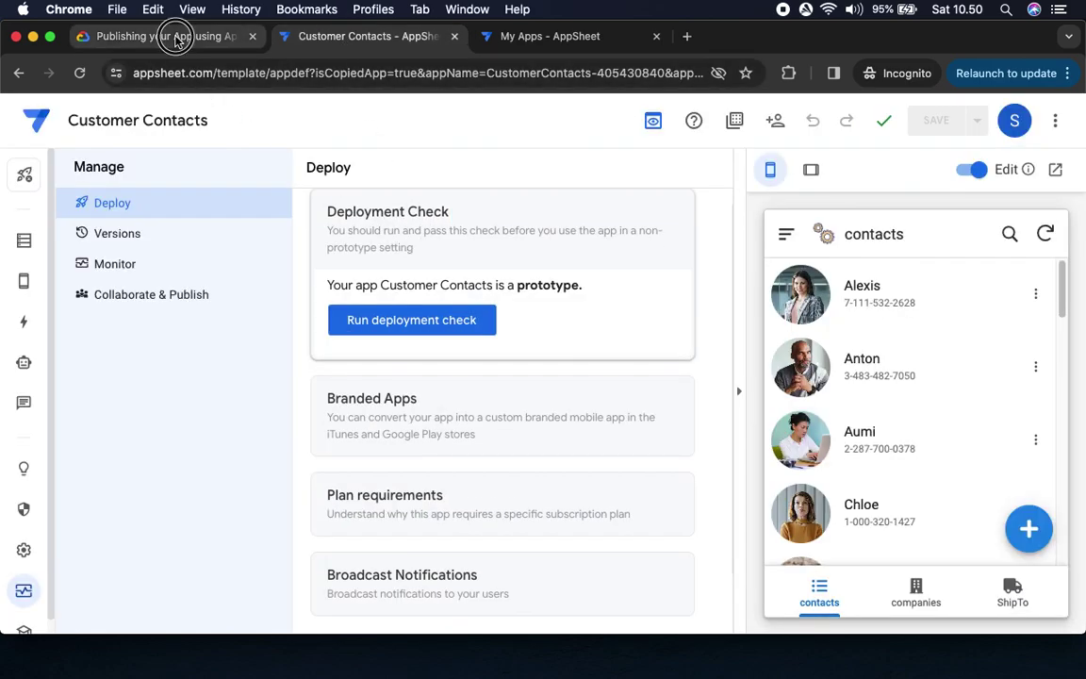
pyautogui.click(174, 36)
pyautogui.moveTo(366, 289); pyautogui.dragTo(573, 310)
pyautogui.click(326, 36)
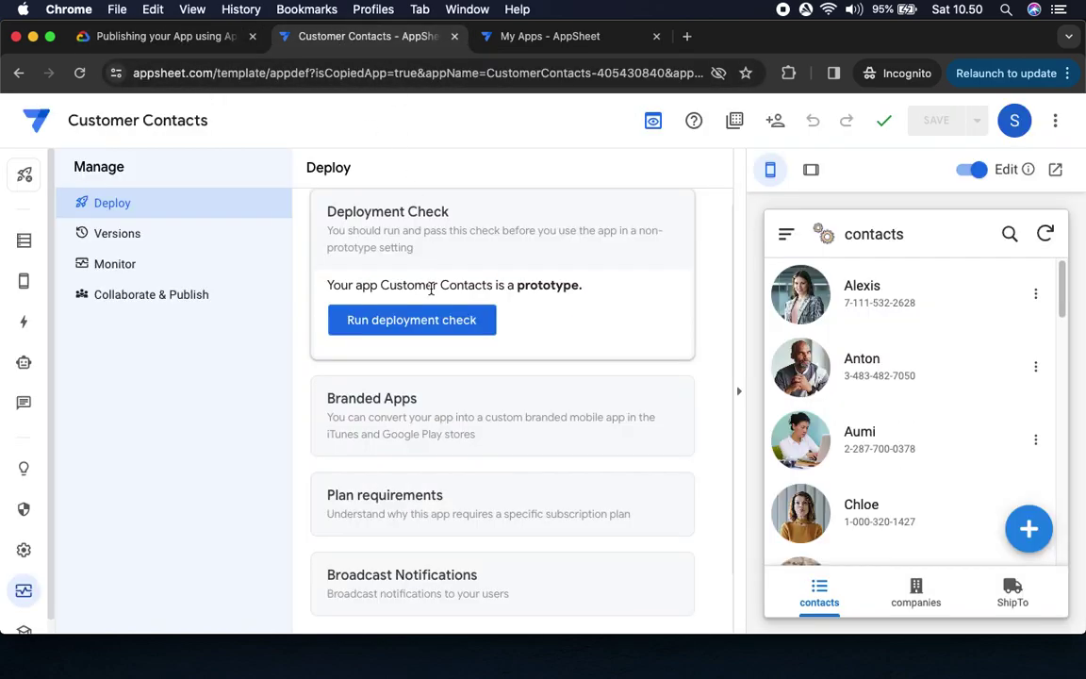
pyautogui.click(415, 326)
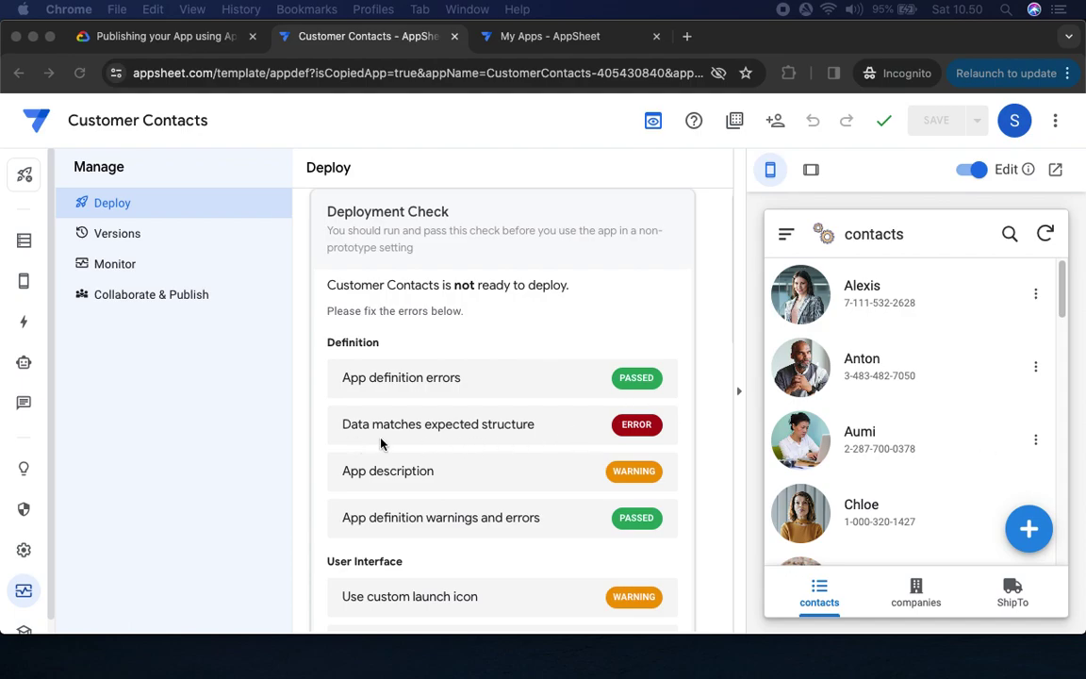
# Read Task 3 'Fix the Data structure error', then return to the Customer Contacts Deploy page
pyautogui.scroll(-10, 531, 430)
pyautogui.scroll(10, 532, 432)
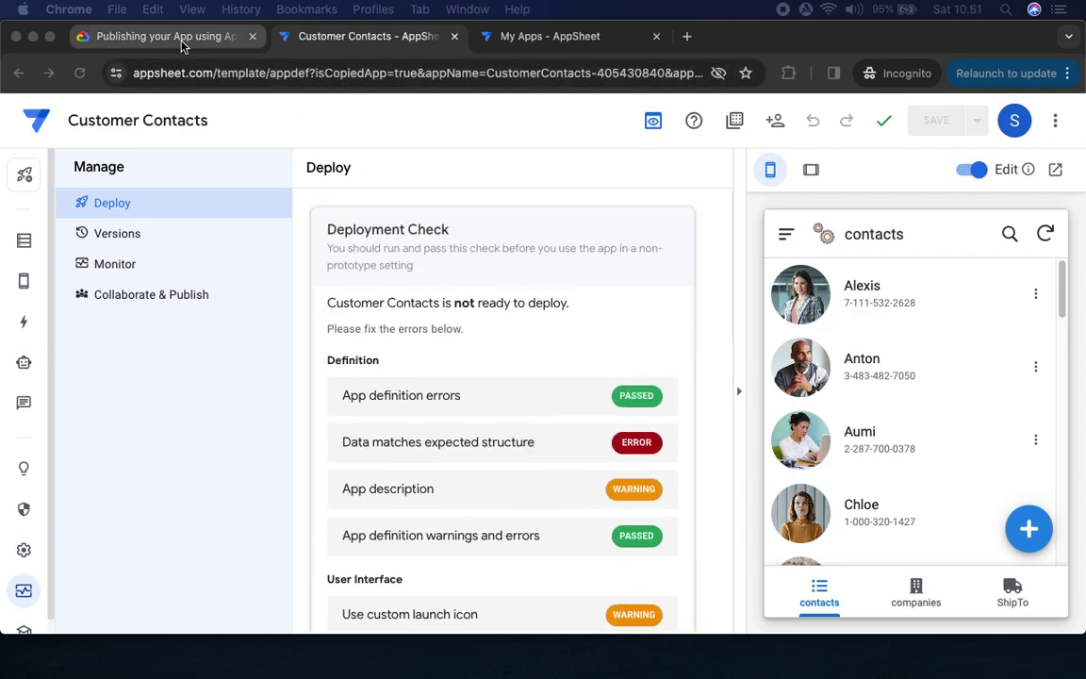
pyautogui.click(183, 43)
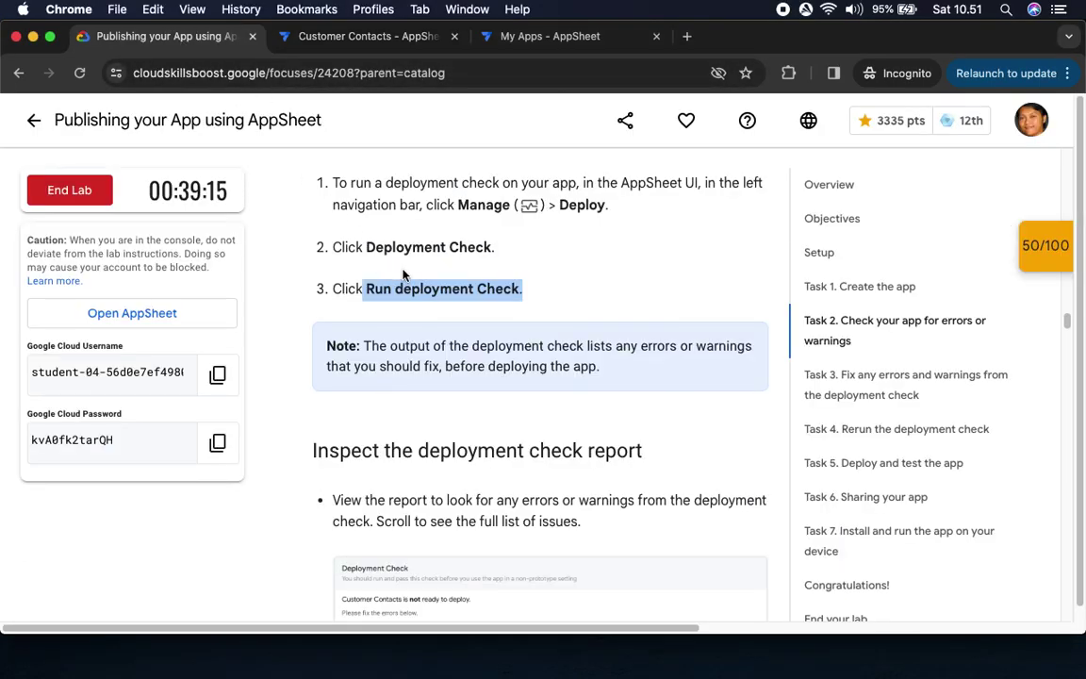
pyautogui.scroll(-5, 403, 274)
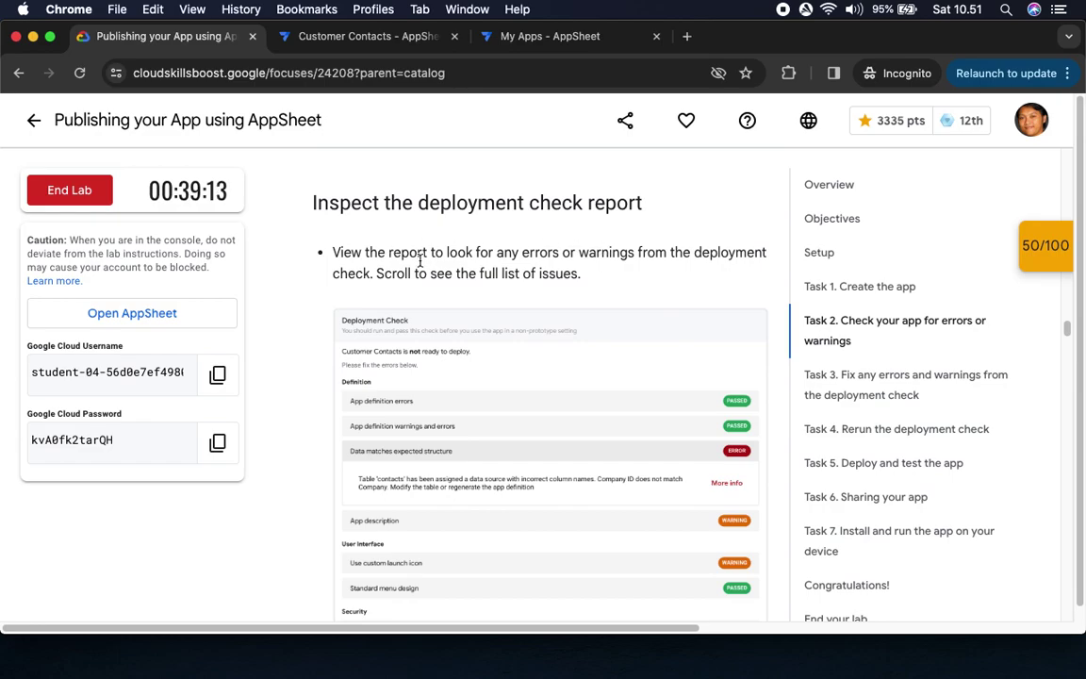
pyautogui.scroll(-4, 426, 247)
pyautogui.scroll(-8, 505, 325)
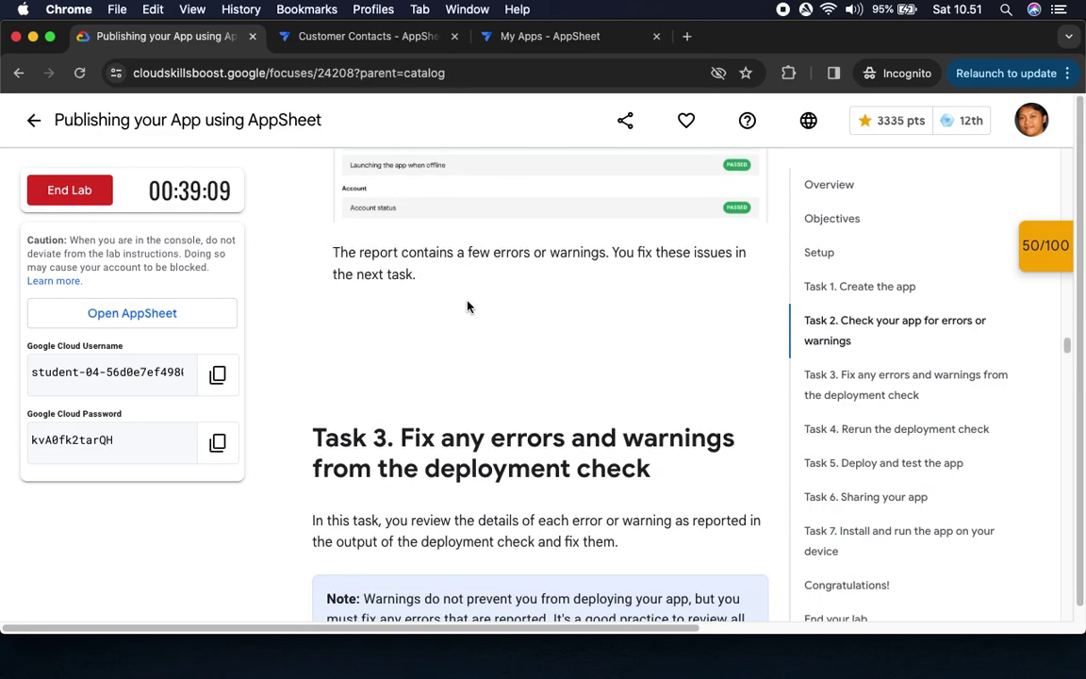
pyautogui.scroll(-3, 467, 306)
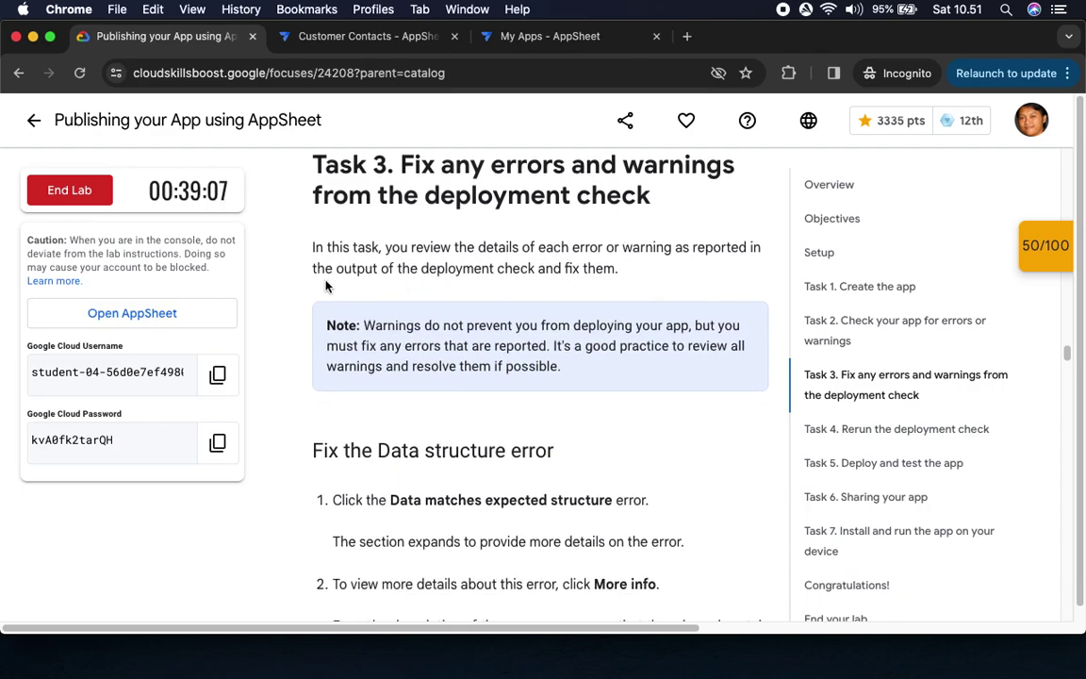
pyautogui.scroll(-3, 402, 320)
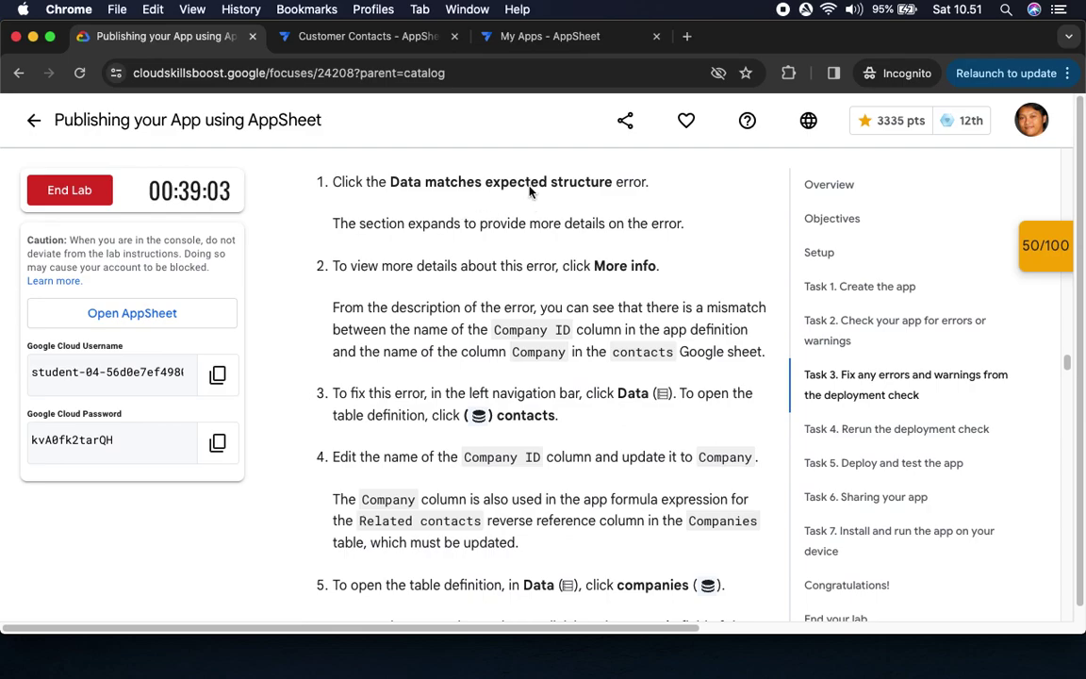
pyautogui.click(363, 38)
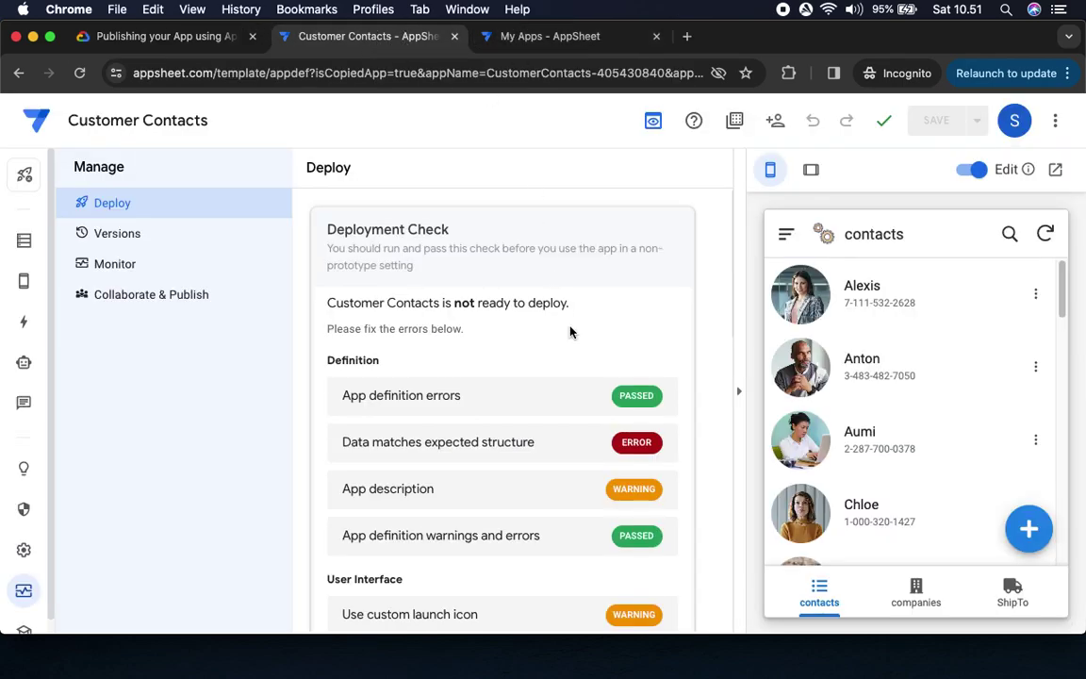
pyautogui.scroll(-6, 572, 333)
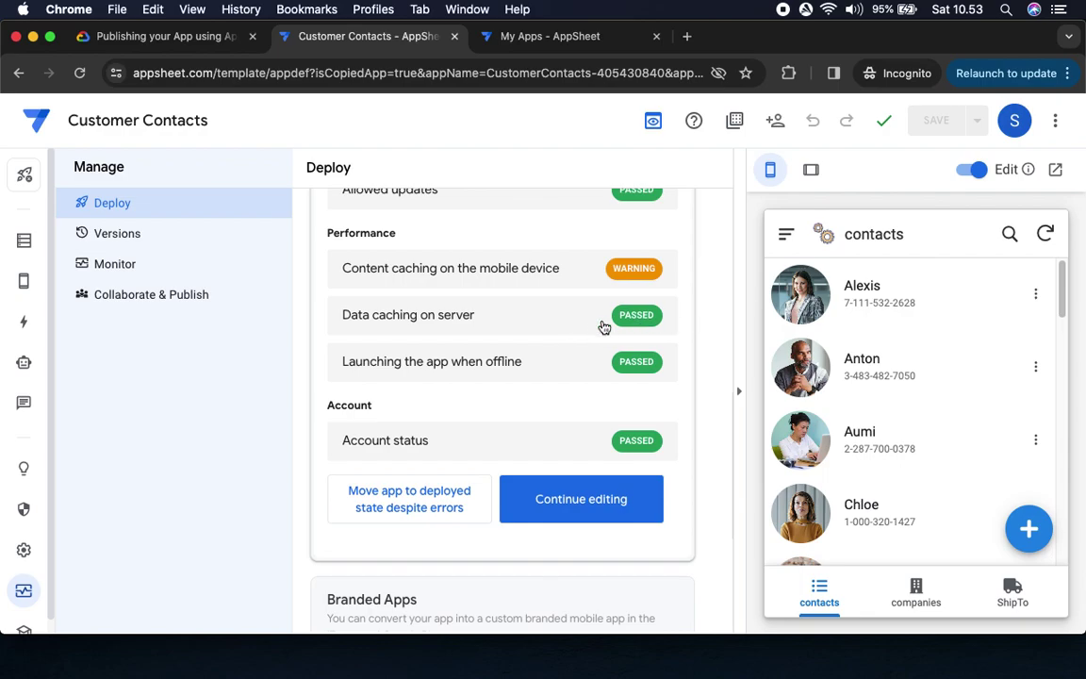
# Expand the 'Data matches expected structure' error to view its details
pyautogui.click(165, 42)
pyautogui.moveTo(390, 182); pyautogui.dragTo(612, 182)
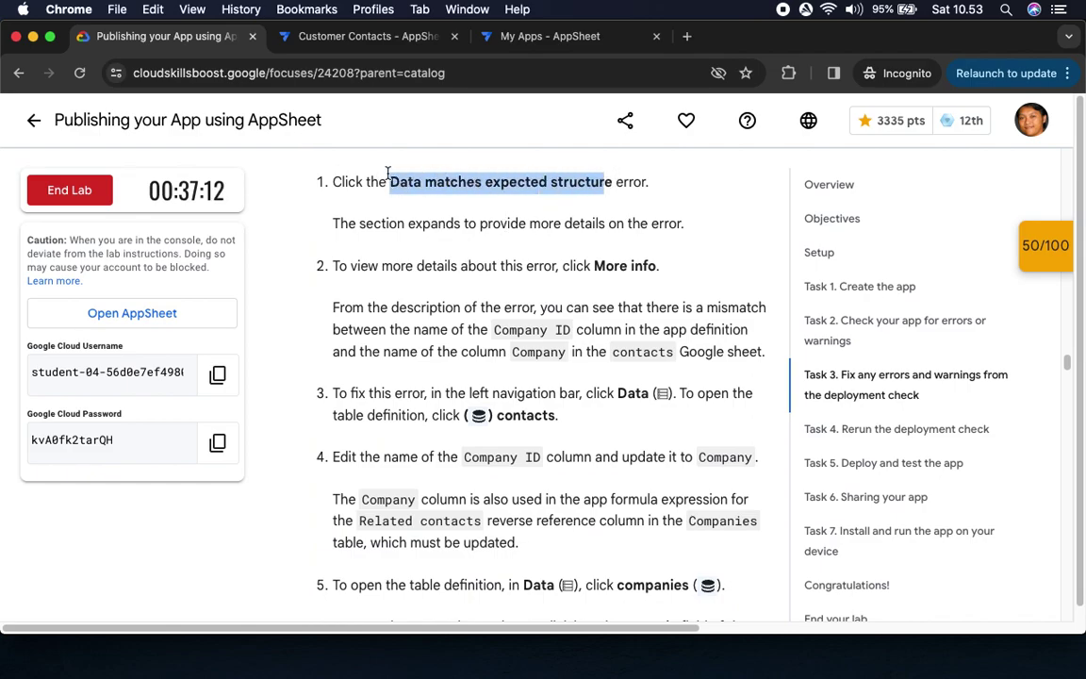
pyautogui.click(317, 36)
pyautogui.scroll(5, 474, 321)
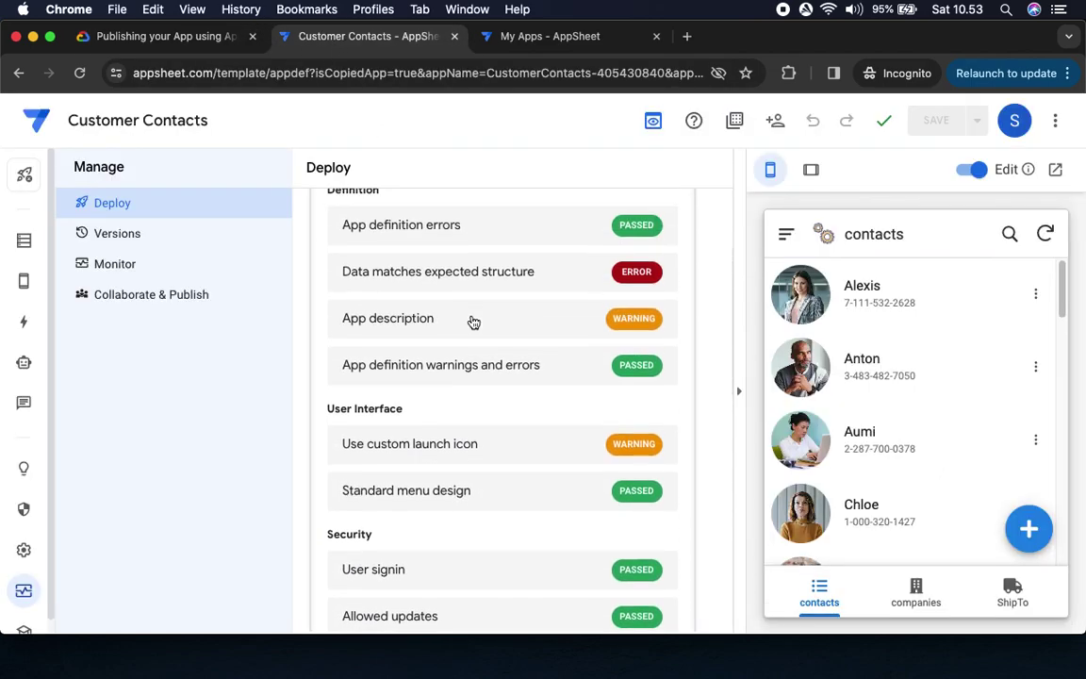
pyautogui.click(411, 300)
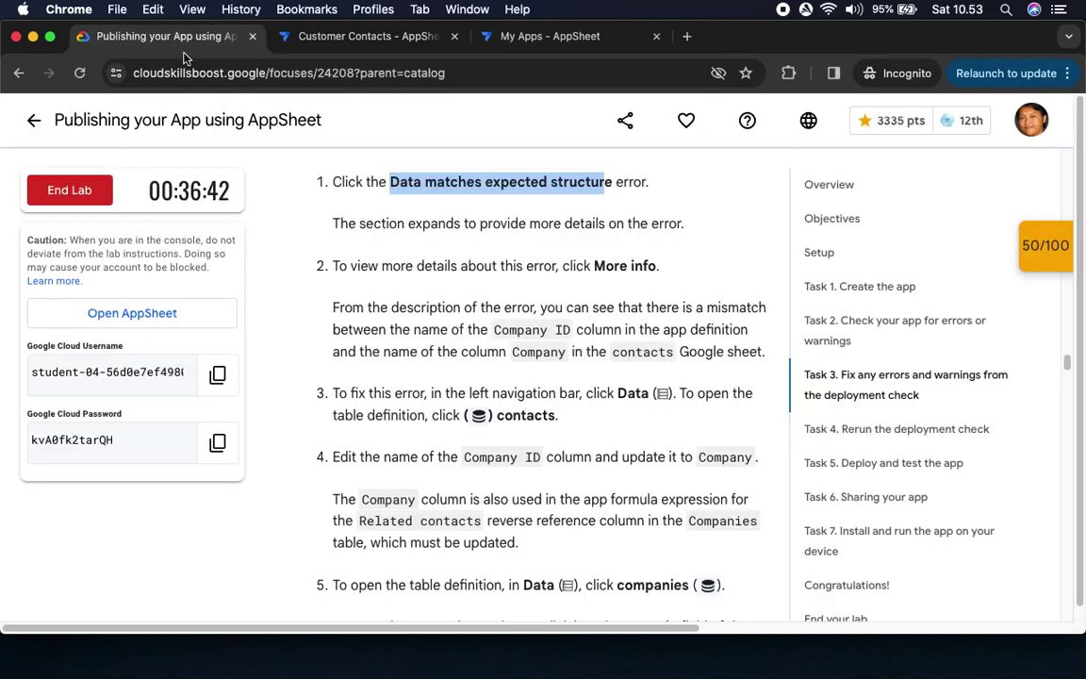
# Open the More info help on incorrect column names and read step 3 of the lab
pyautogui.click(166, 36)
pyautogui.moveTo(480, 266); pyautogui.dragTo(659, 267)
pyautogui.click(352, 36)
pyautogui.click(628, 381)
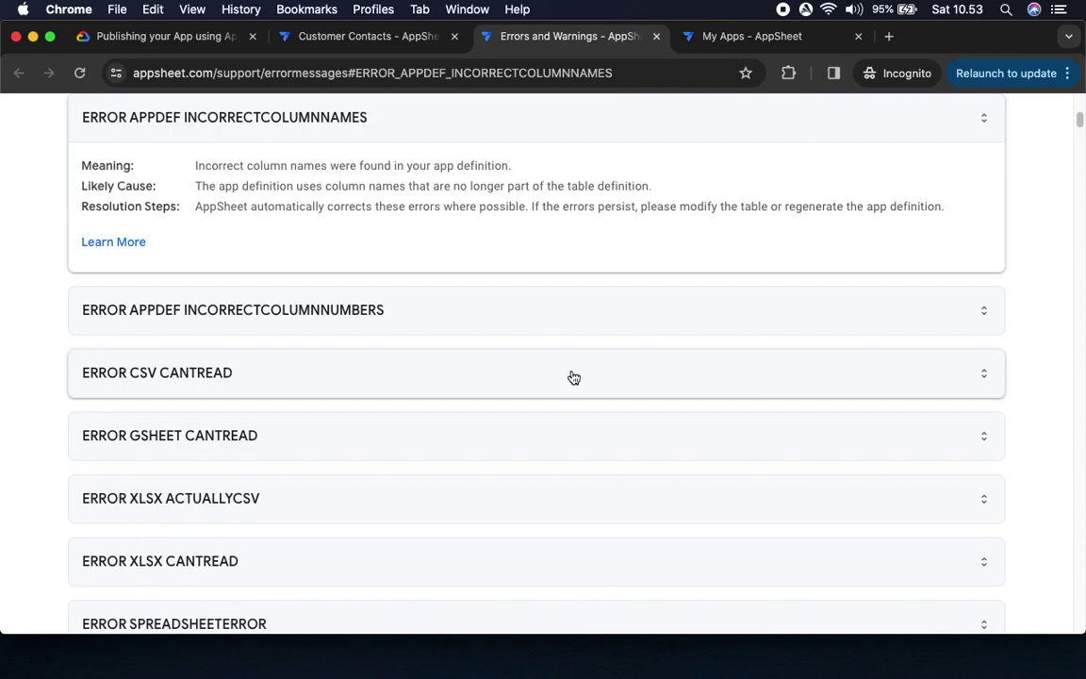
pyautogui.click(165, 37)
pyautogui.scroll(-3, 417, 224)
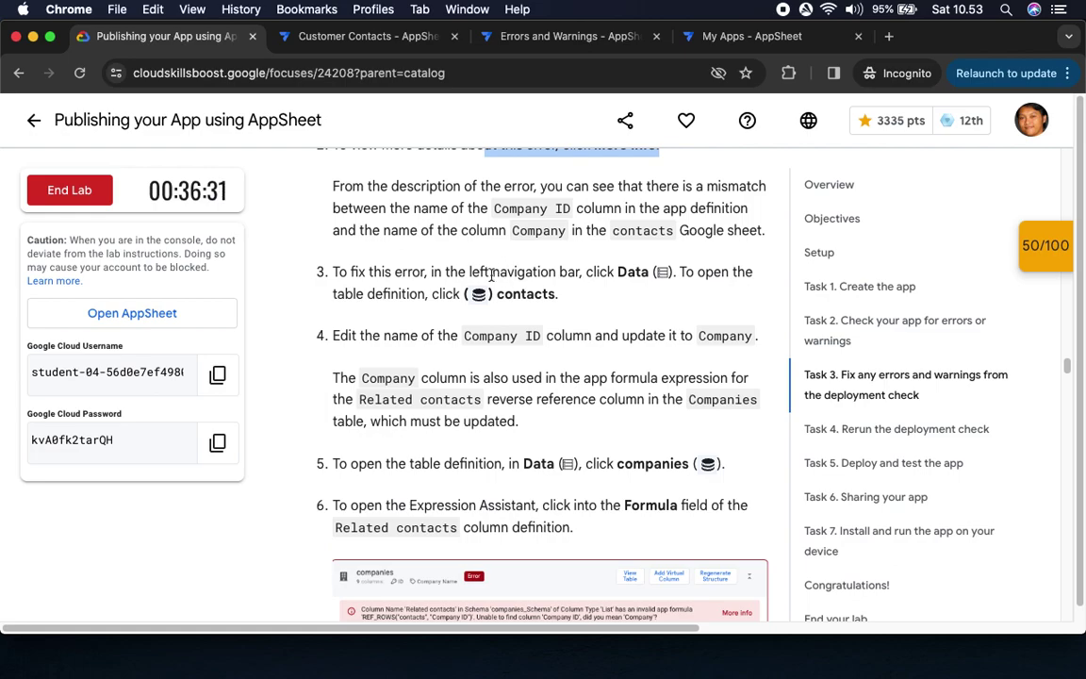
pyautogui.moveTo(479, 294); pyautogui.dragTo(447, 127)
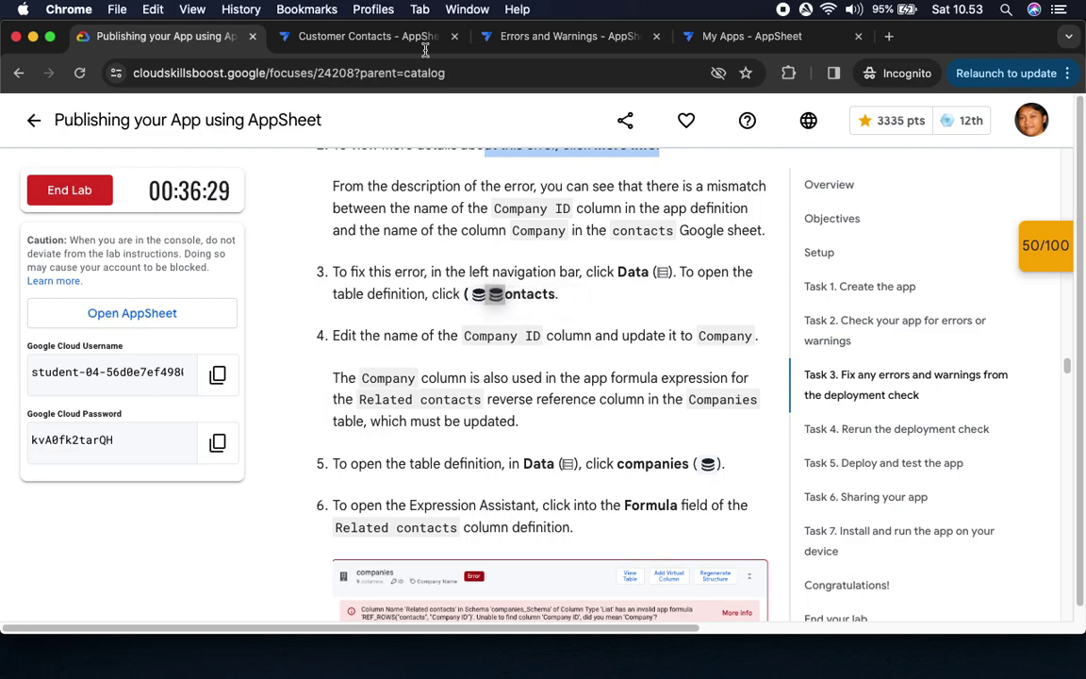
pyautogui.click(363, 36)
# Rename the contacts table's Company ID column to Company, checking the lab steps first
pyautogui.click(24, 239)
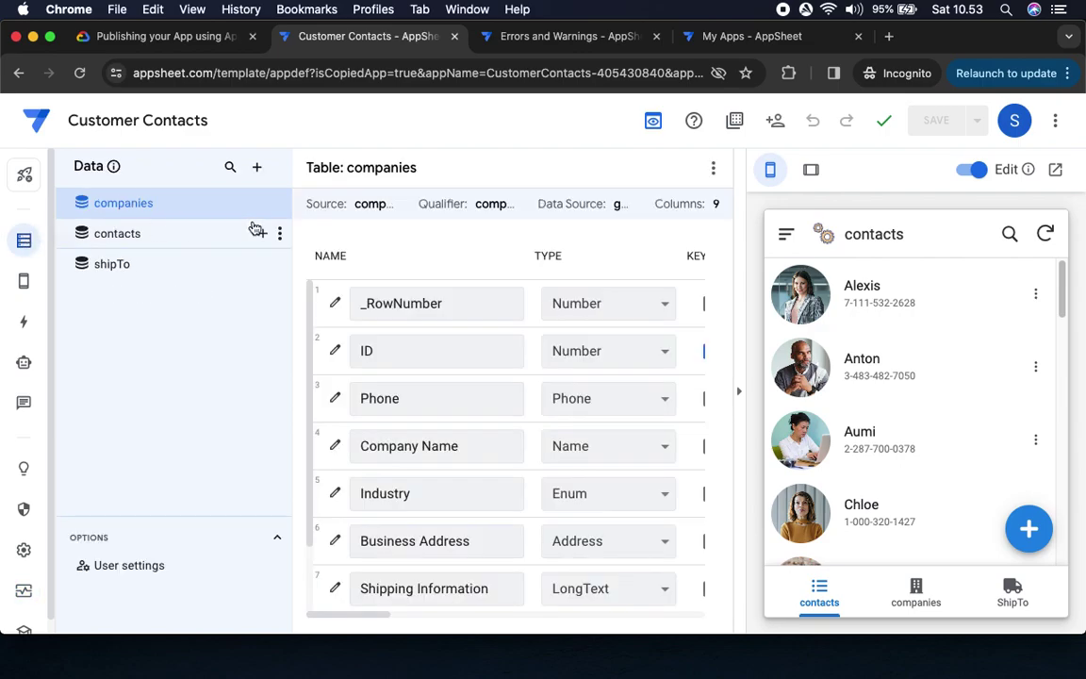
pyautogui.click(105, 242)
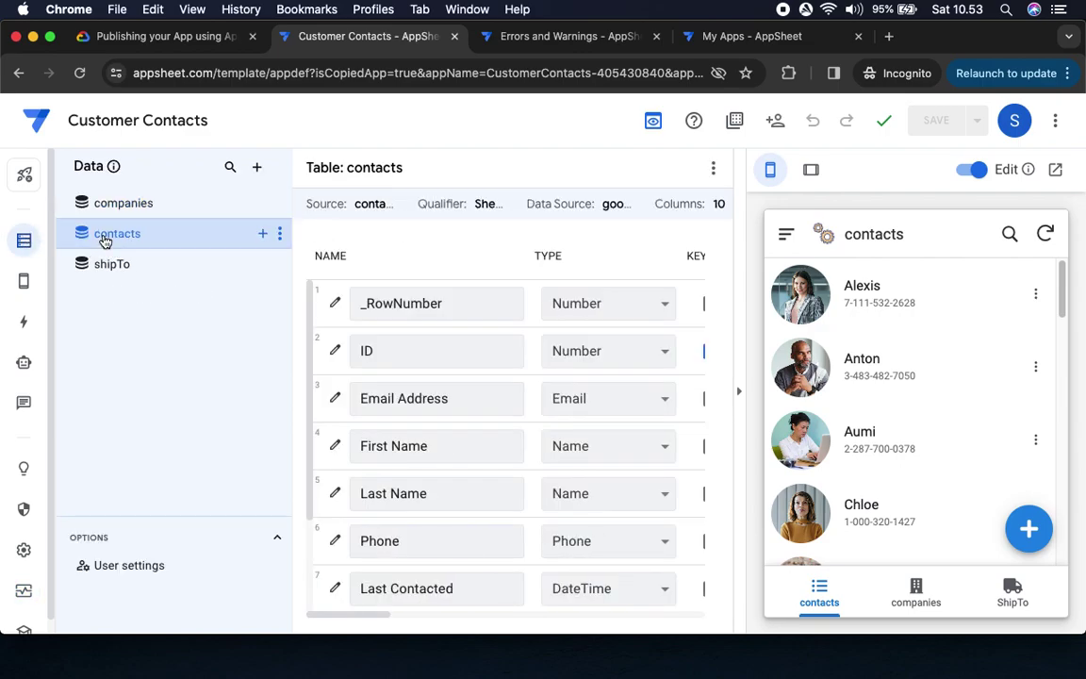
pyautogui.click(165, 35)
pyautogui.scroll(-4, 453, 302)
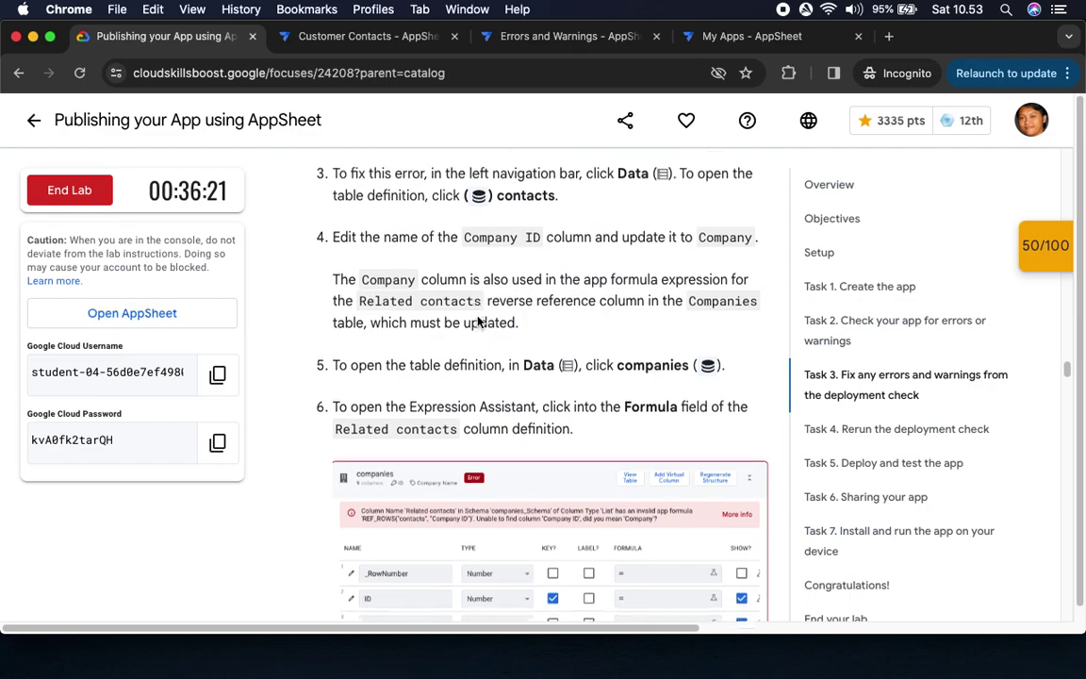
pyautogui.scroll(-1, 478, 321)
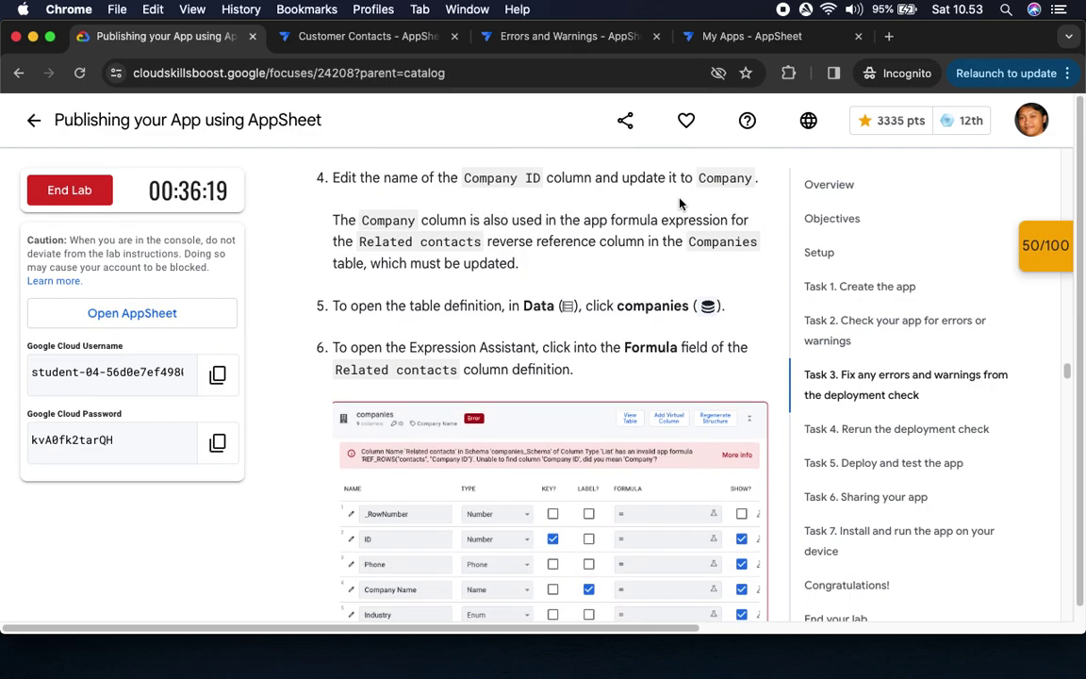
pyautogui.click(351, 38)
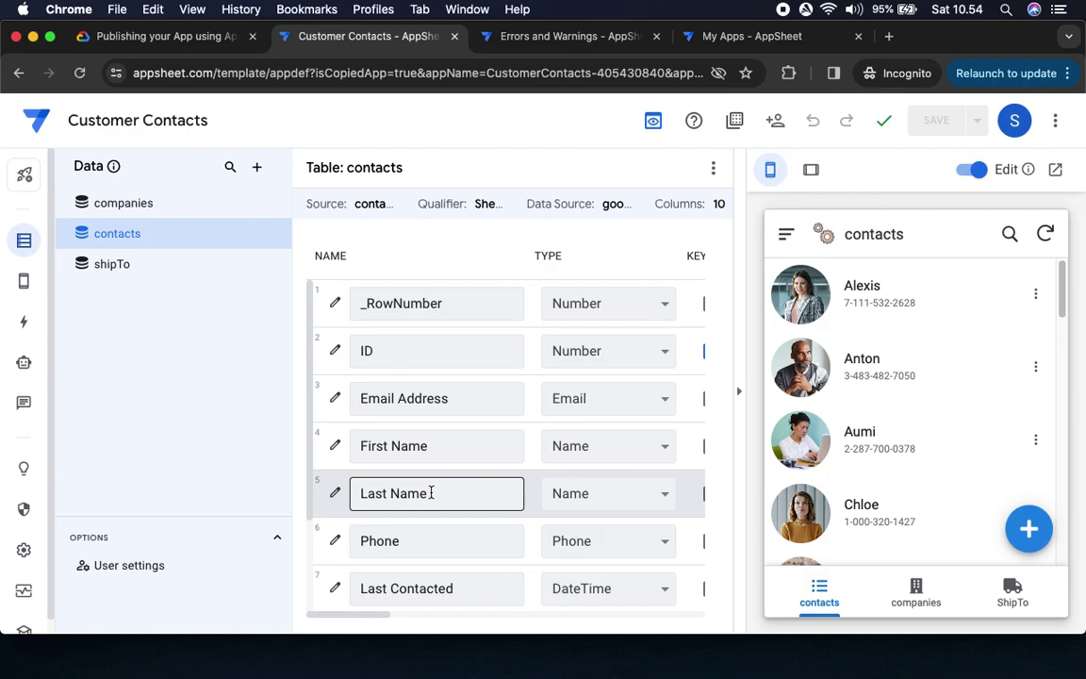
pyautogui.scroll(-2, 431, 493)
pyautogui.click(446, 542)
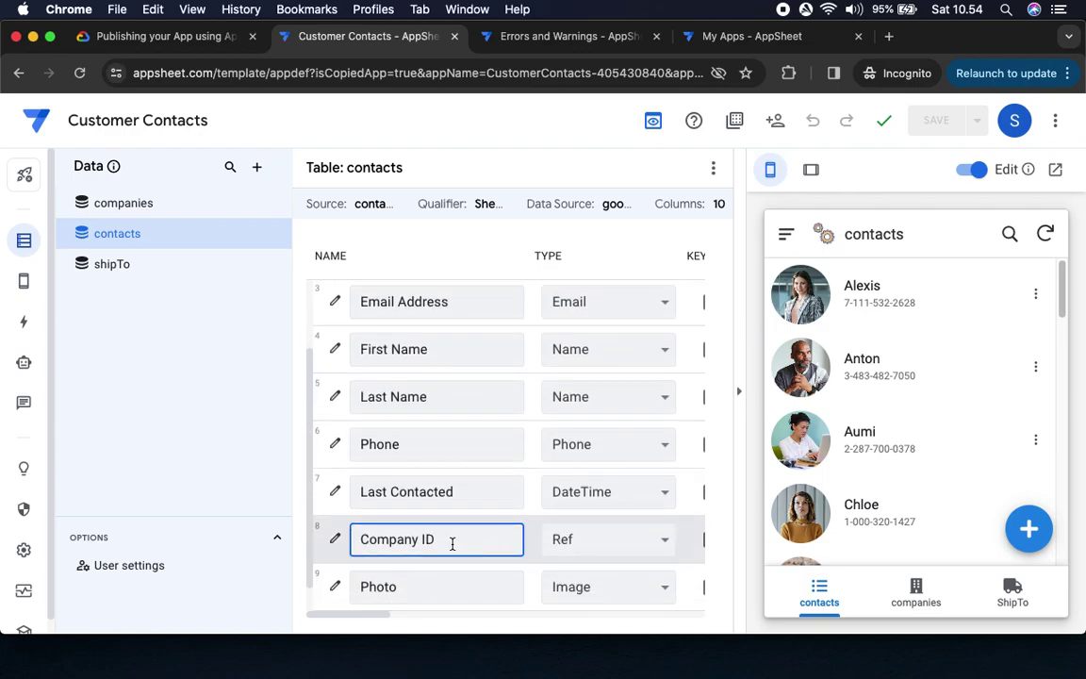
pyautogui.press('BackSpace')
pyautogui.press('BackSpace')
pyautogui.press('BackSpace')
pyautogui.click(469, 493)
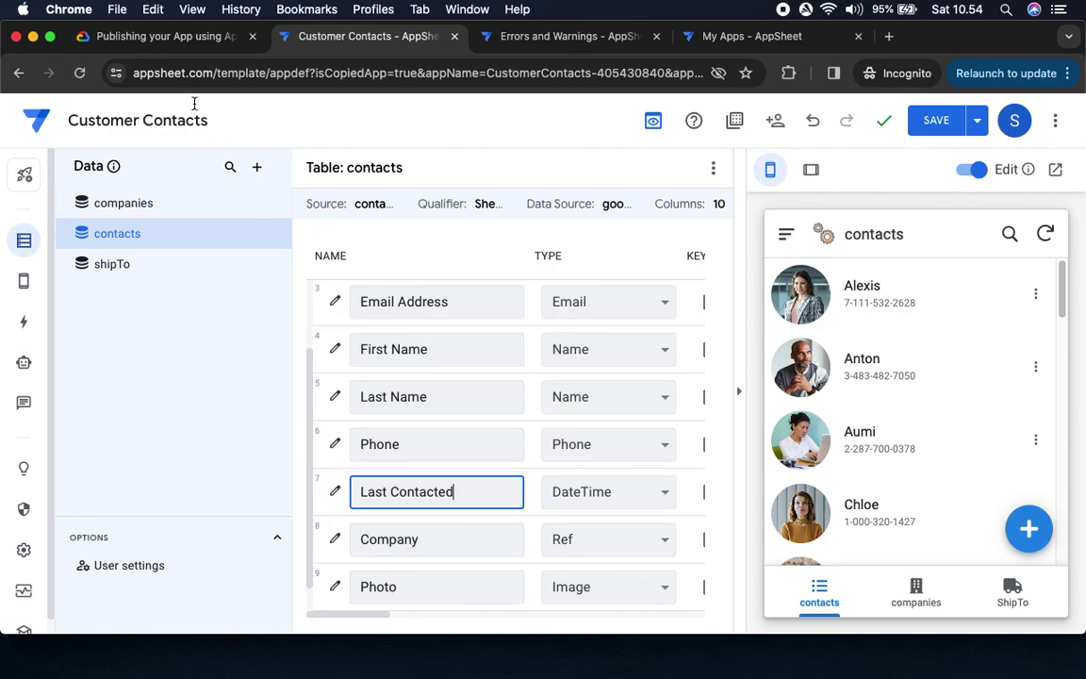
pyautogui.click(162, 38)
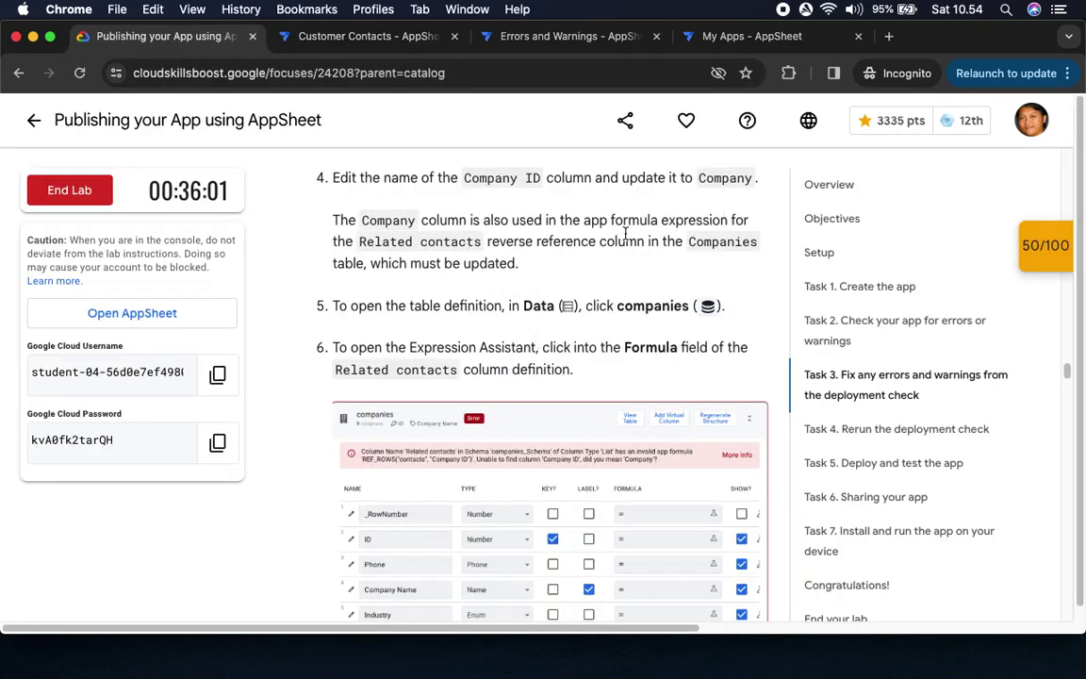
# Review lab steps 5–6 on the companies table, then save the app with the Company rename
pyautogui.scroll(-3, 422, 254)
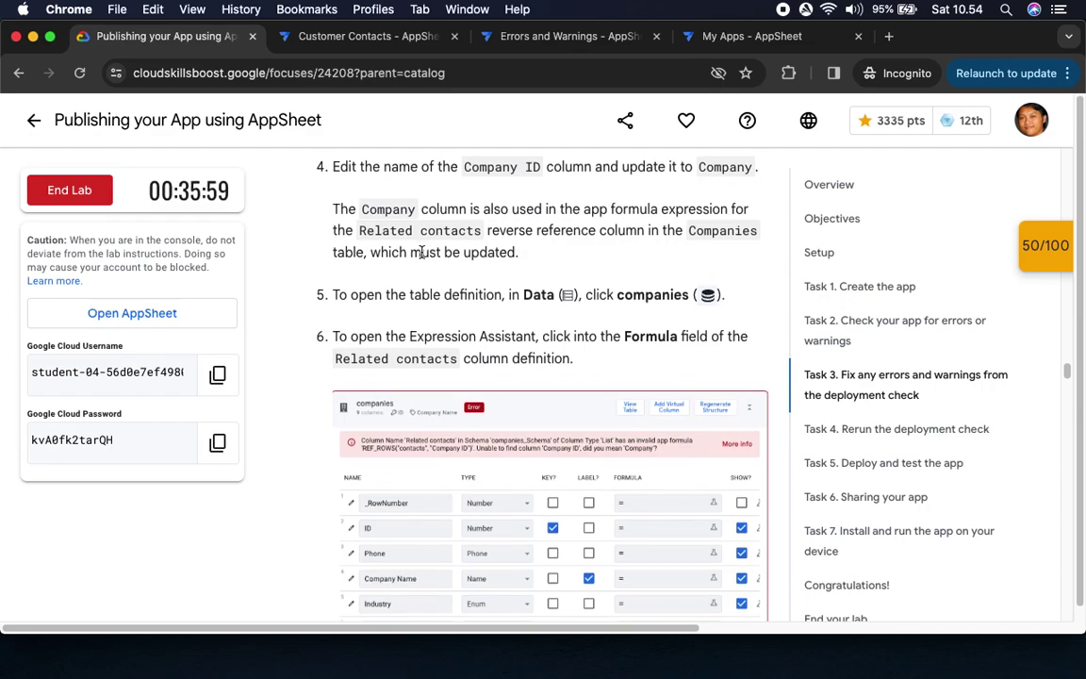
pyautogui.scroll(-1, 422, 253)
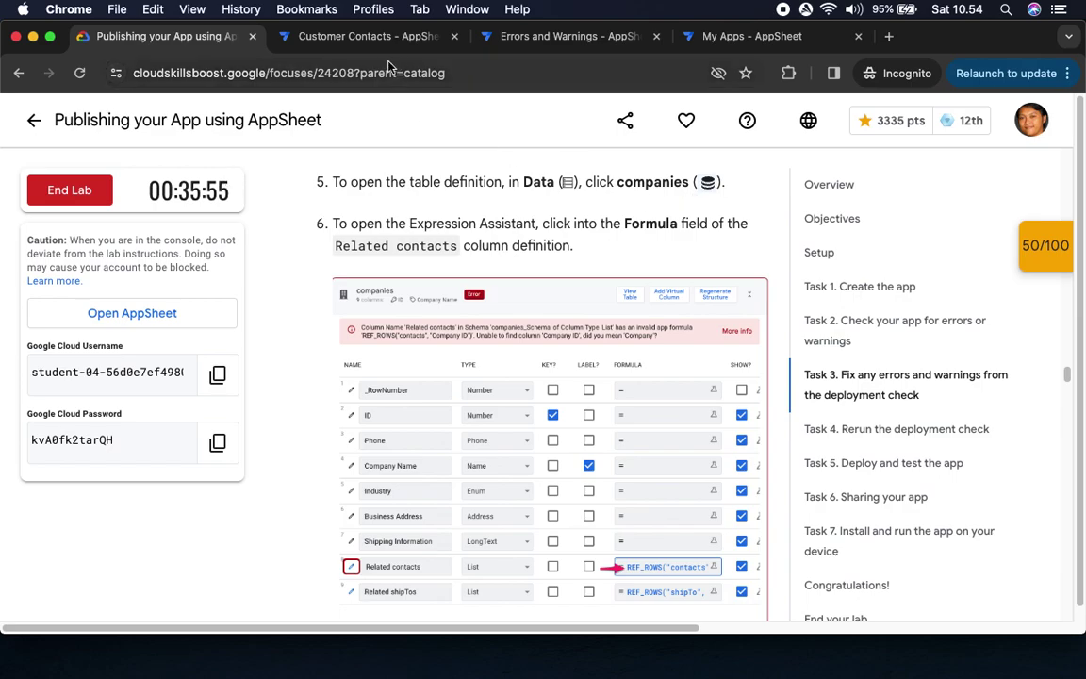
pyautogui.click(367, 37)
pyautogui.click(932, 126)
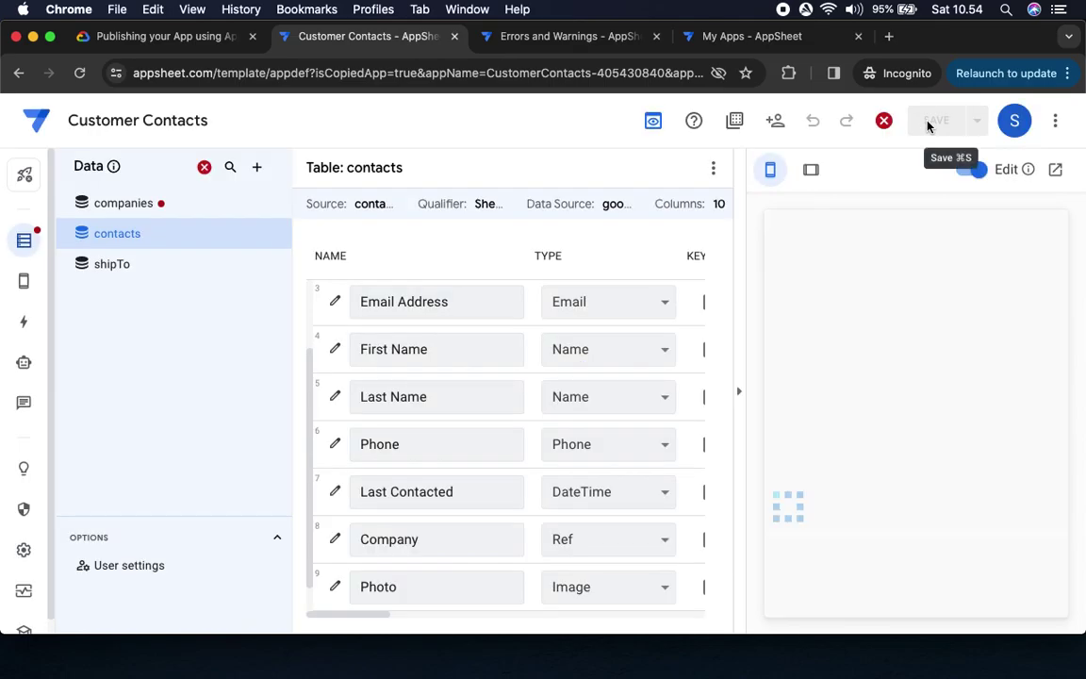
# Open the companies table, hide the preview, and bring up the Related contacts REF_ROWS("contacts", "Company ID") formula
pyautogui.click(108, 204)
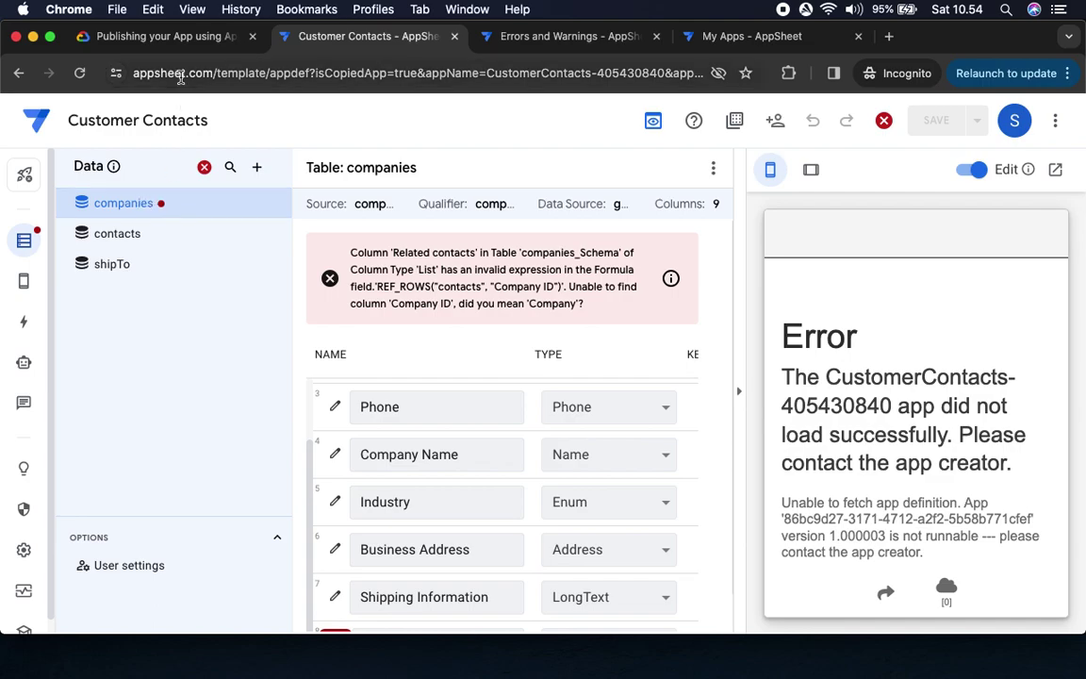
pyautogui.click(160, 37)
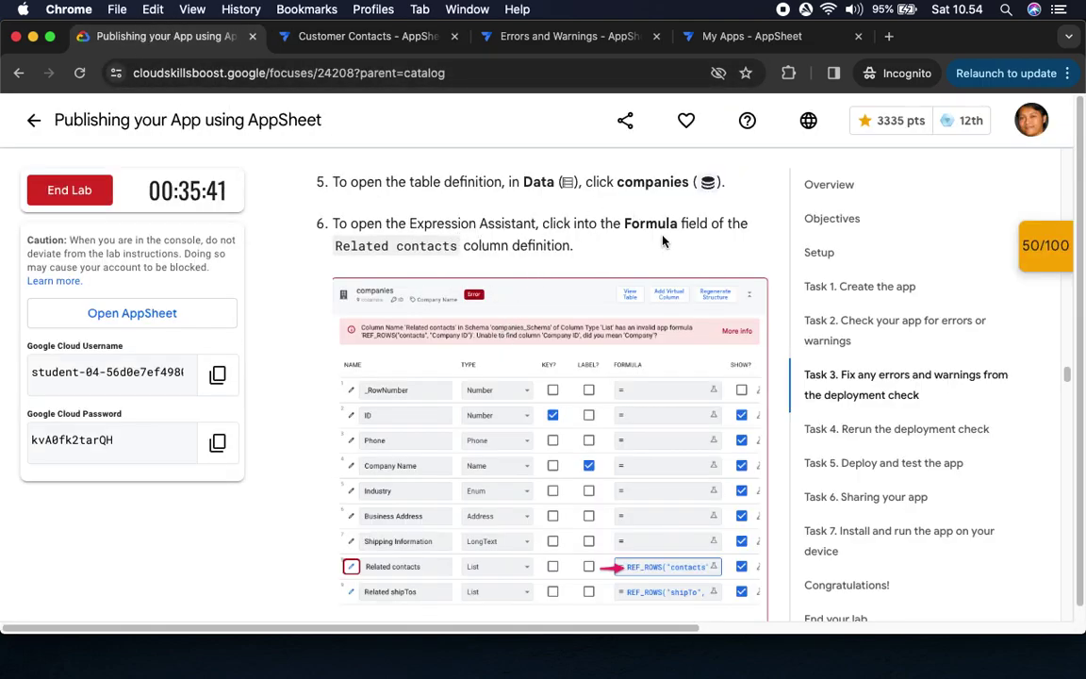
pyautogui.click(321, 35)
pyautogui.click(248, 42)
pyautogui.click(344, 36)
pyautogui.scroll(-2, 436, 439)
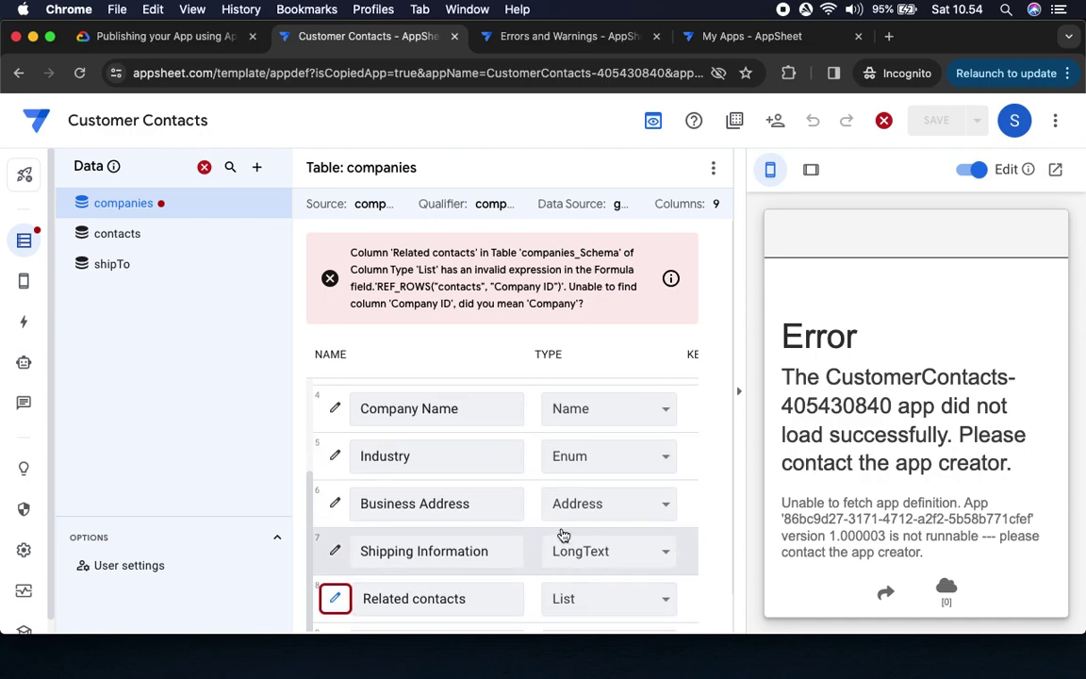
pyautogui.click(741, 394)
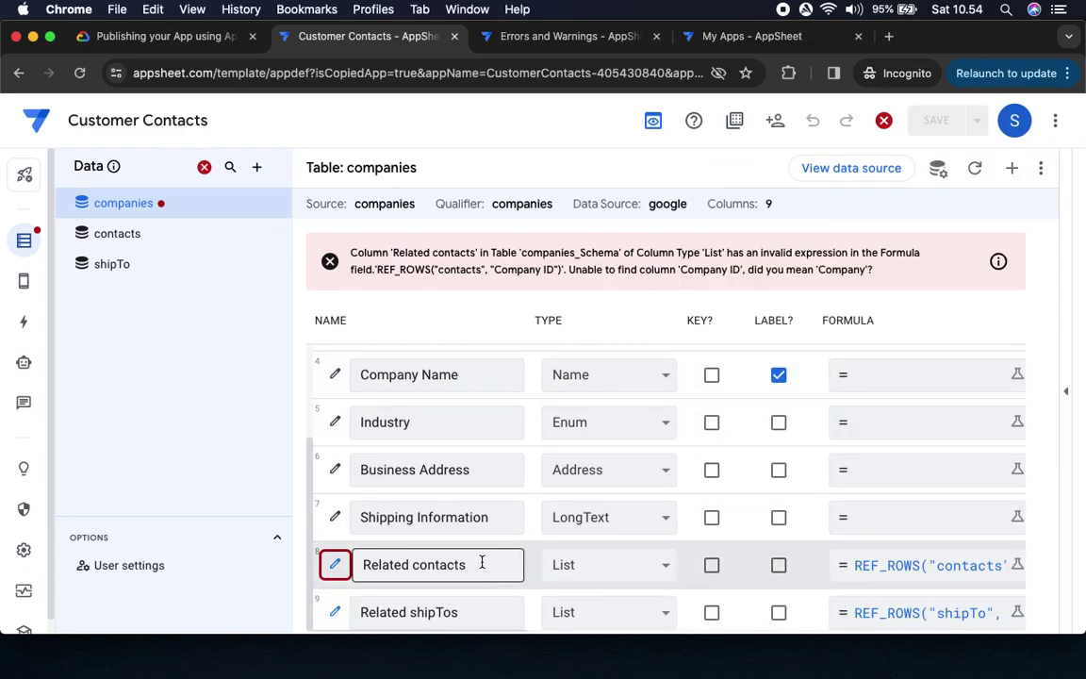
pyautogui.click(1019, 570)
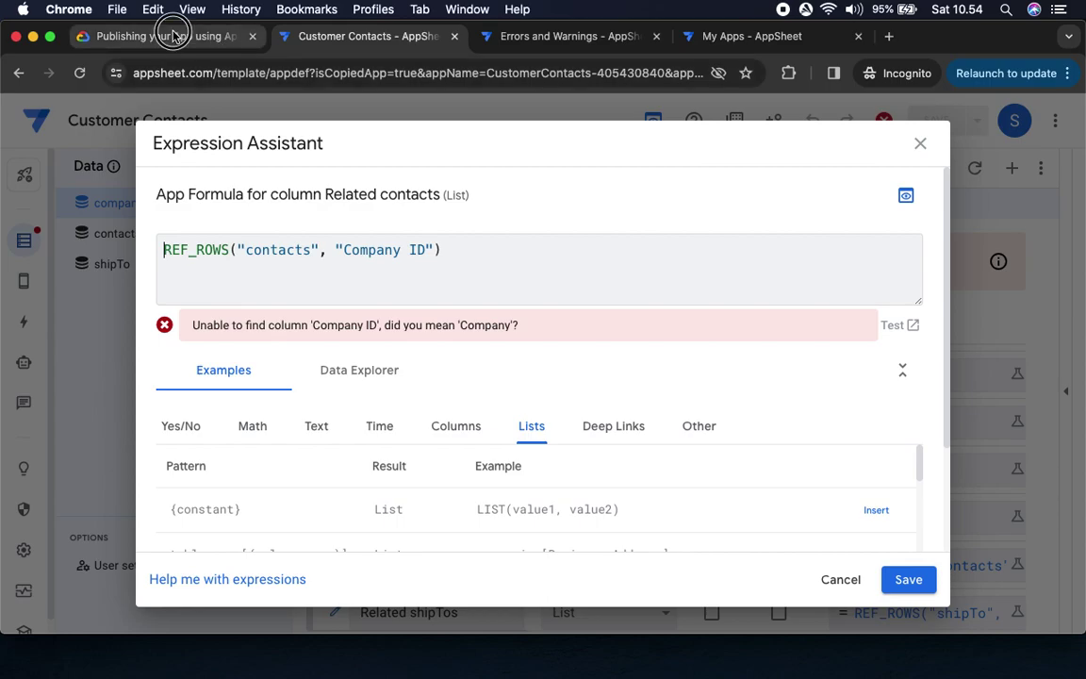
# Change the Related contacts formula to REF_ROWS("contacts", "Company") and save the expression
pyautogui.click(172, 36)
pyautogui.scroll(-5, 560, 347)
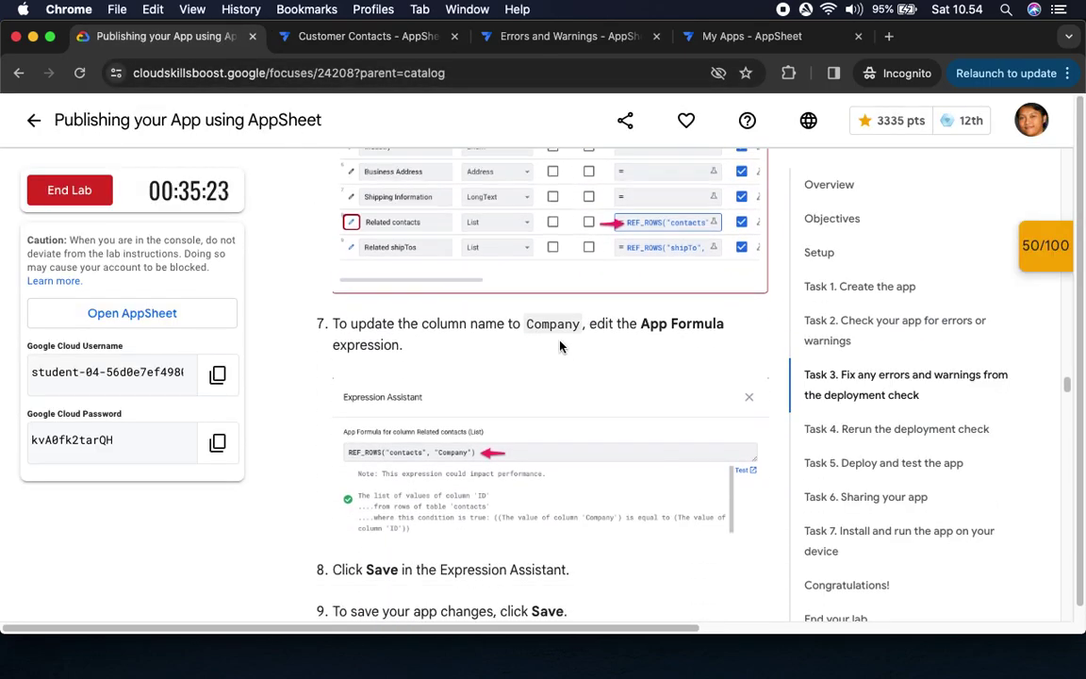
pyautogui.scroll(-2, 486, 378)
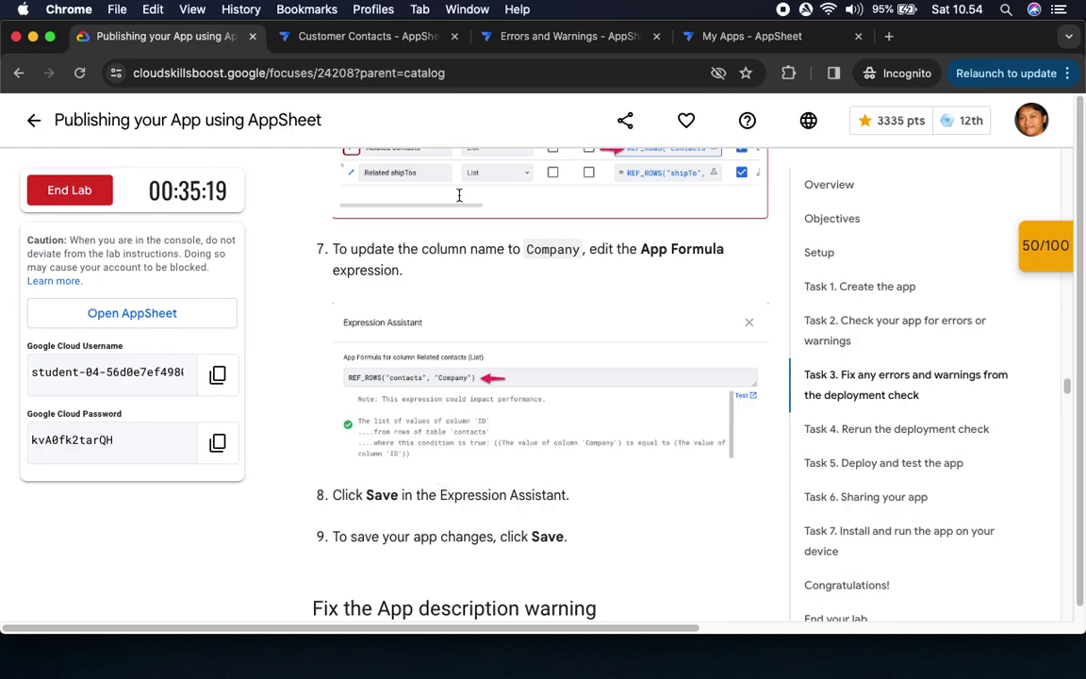
pyautogui.click(302, 38)
pyautogui.click(424, 249)
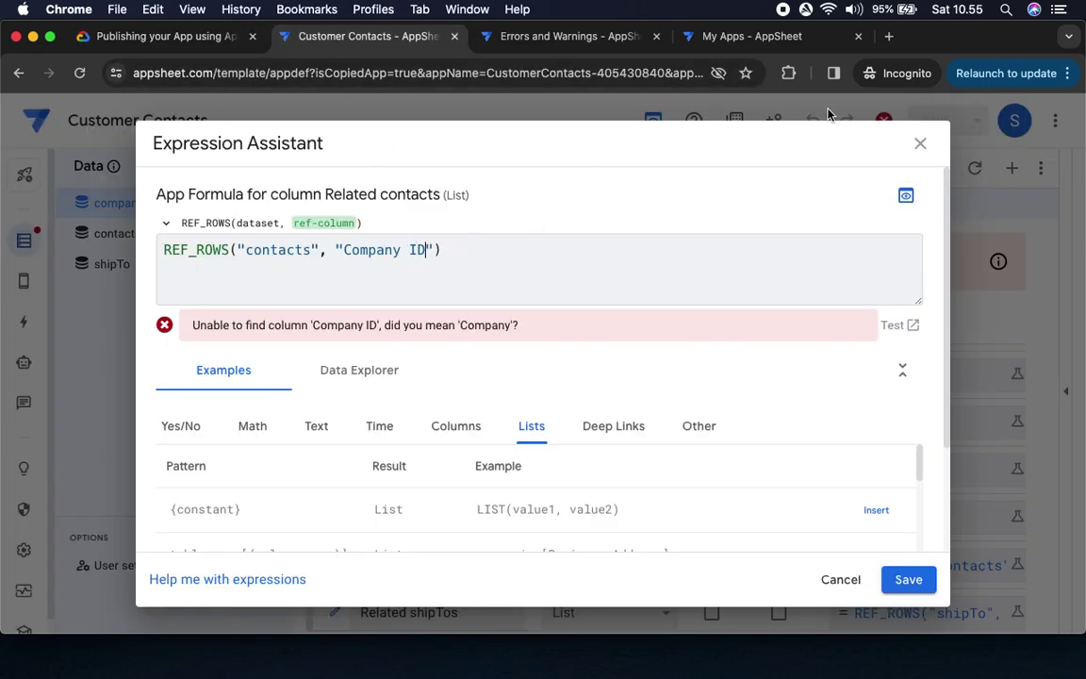
pyautogui.press('BackSpace')
pyautogui.press('BackSpace')
pyautogui.press('BackSpace')
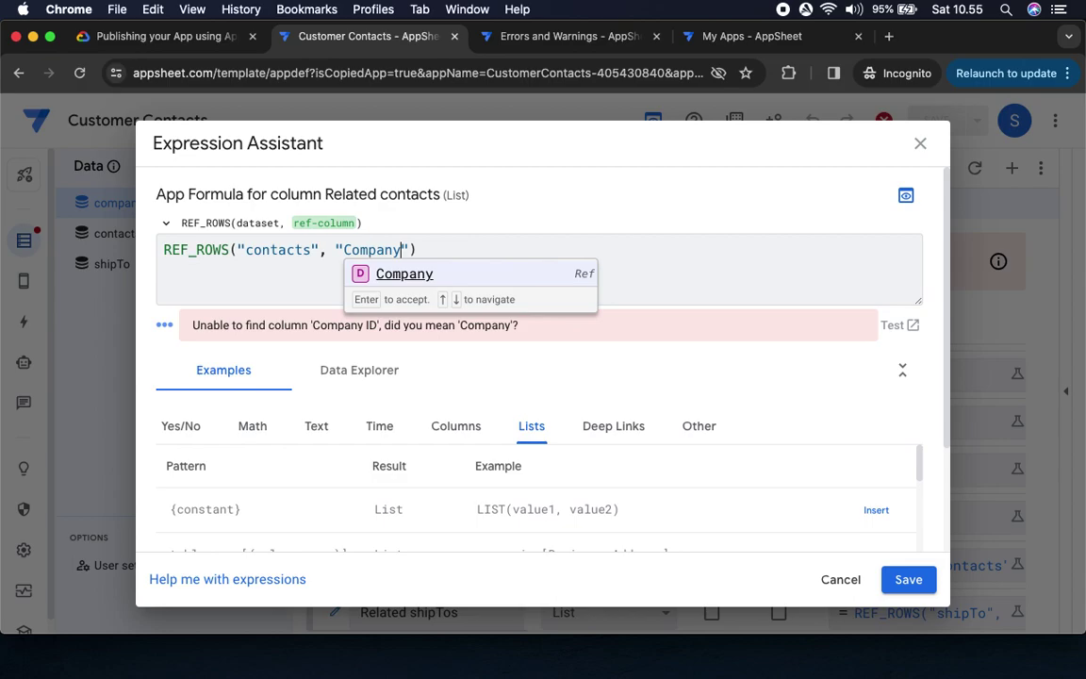
pyautogui.click(905, 579)
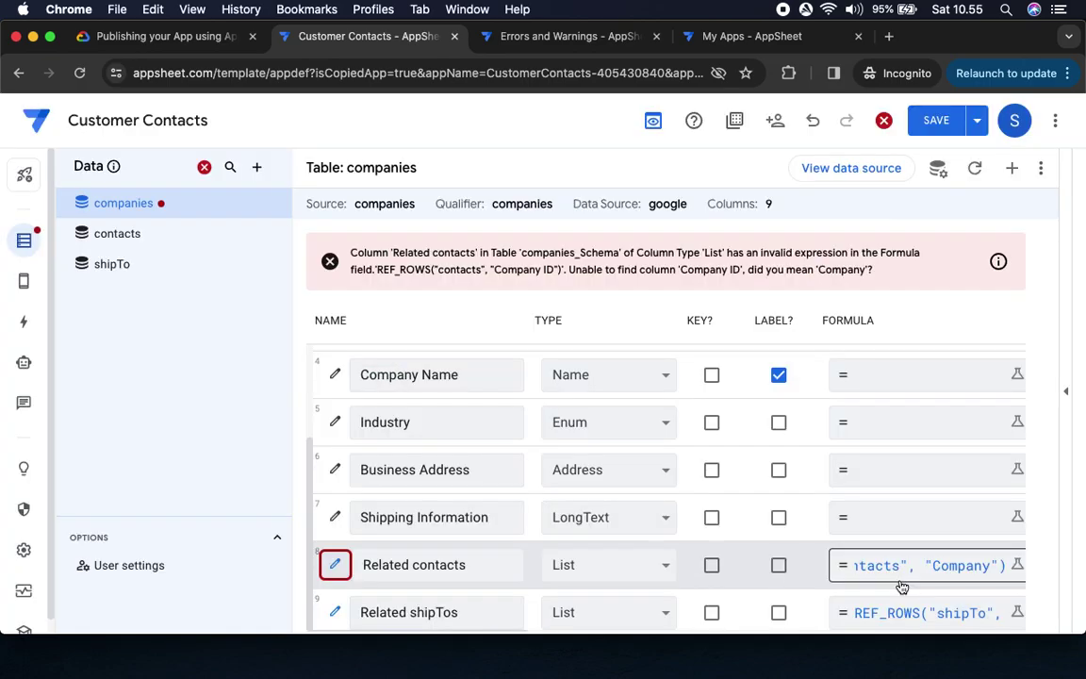
# Save the app so the companies table formula error clears
pyautogui.click(182, 35)
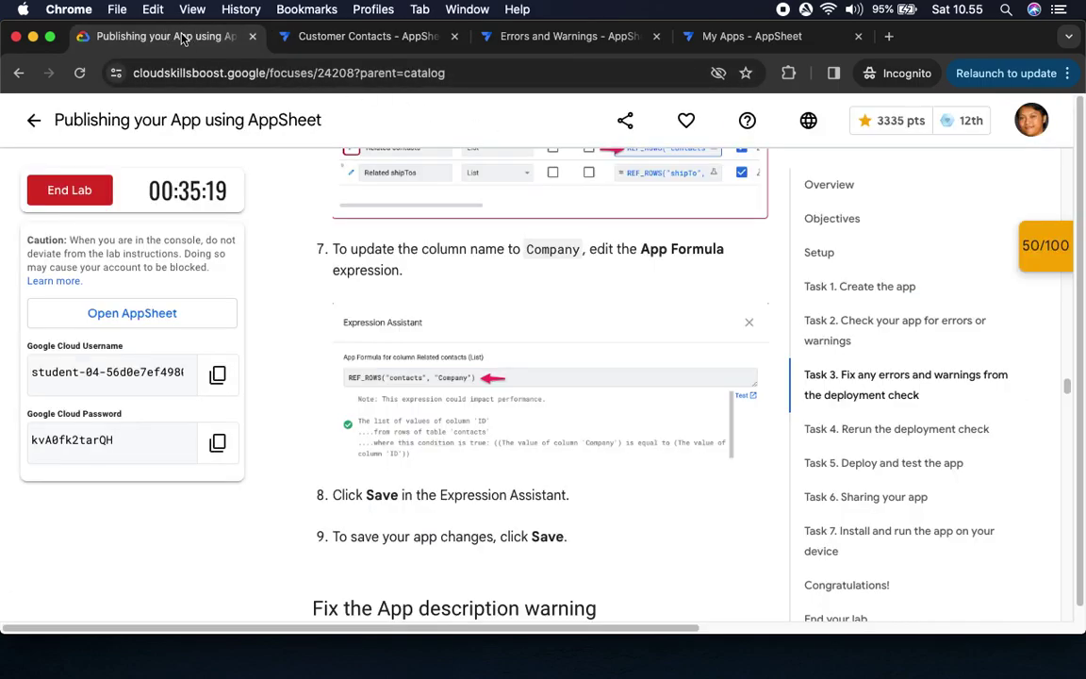
pyautogui.moveTo(364, 495); pyautogui.dragTo(566, 496)
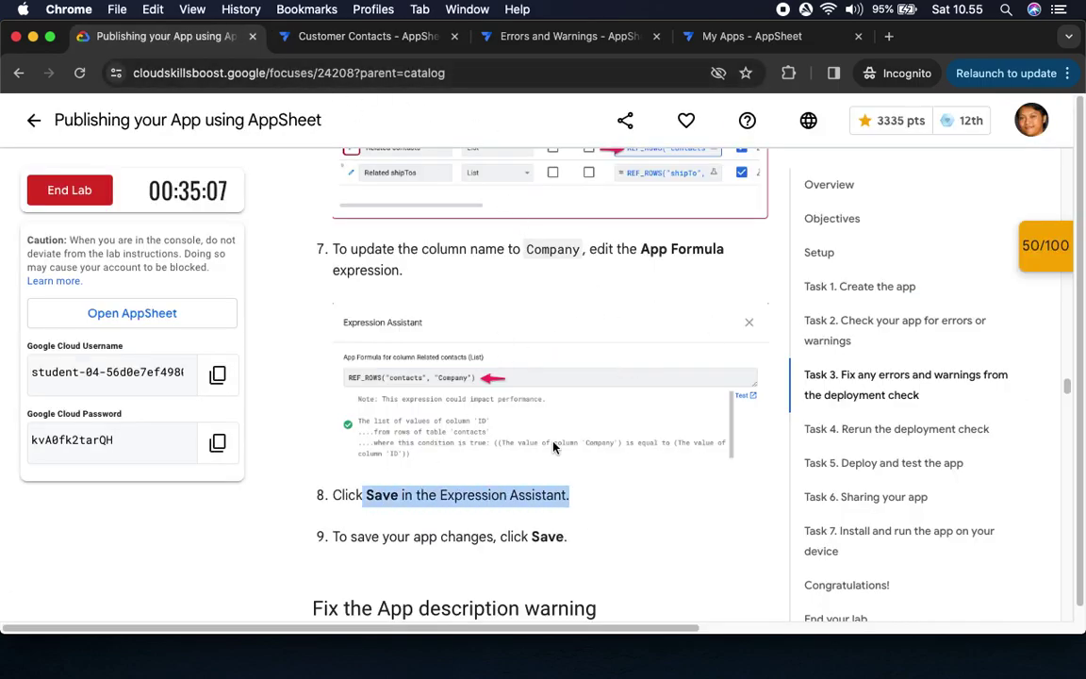
pyautogui.click(318, 34)
pyautogui.click(937, 121)
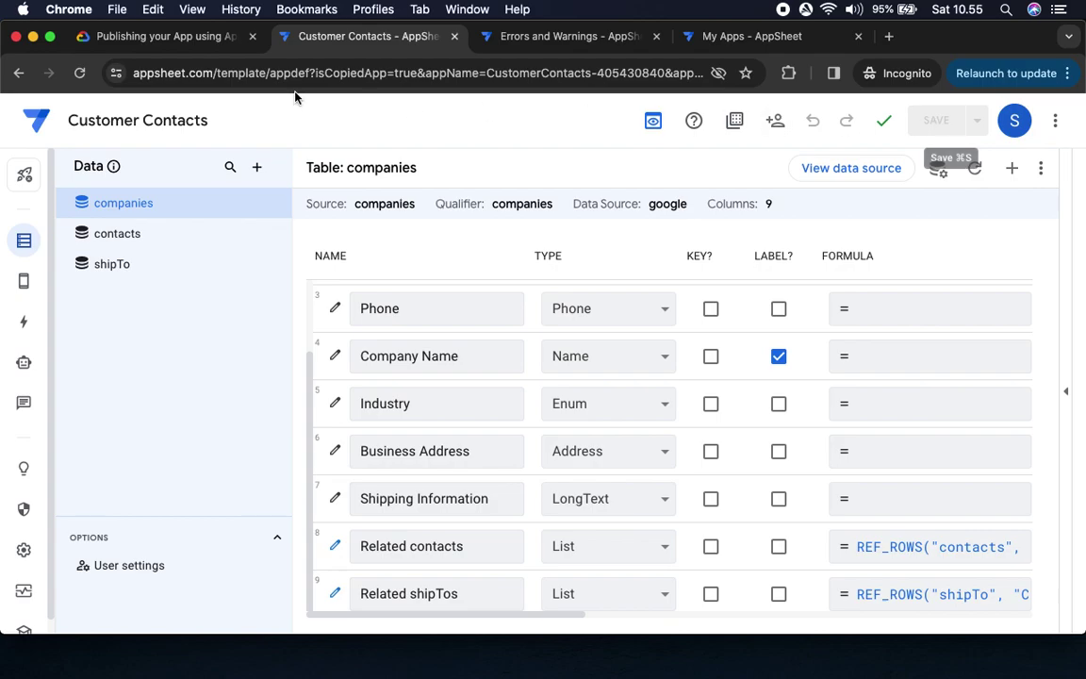
# Reopen the Related contacts formula to confirm it is valid, then cancel without changes
pyautogui.click(177, 35)
pyautogui.moveTo(388, 536); pyautogui.dragTo(686, 557)
pyautogui.scroll(-4, 665, 518)
pyautogui.scroll(-2, 662, 520)
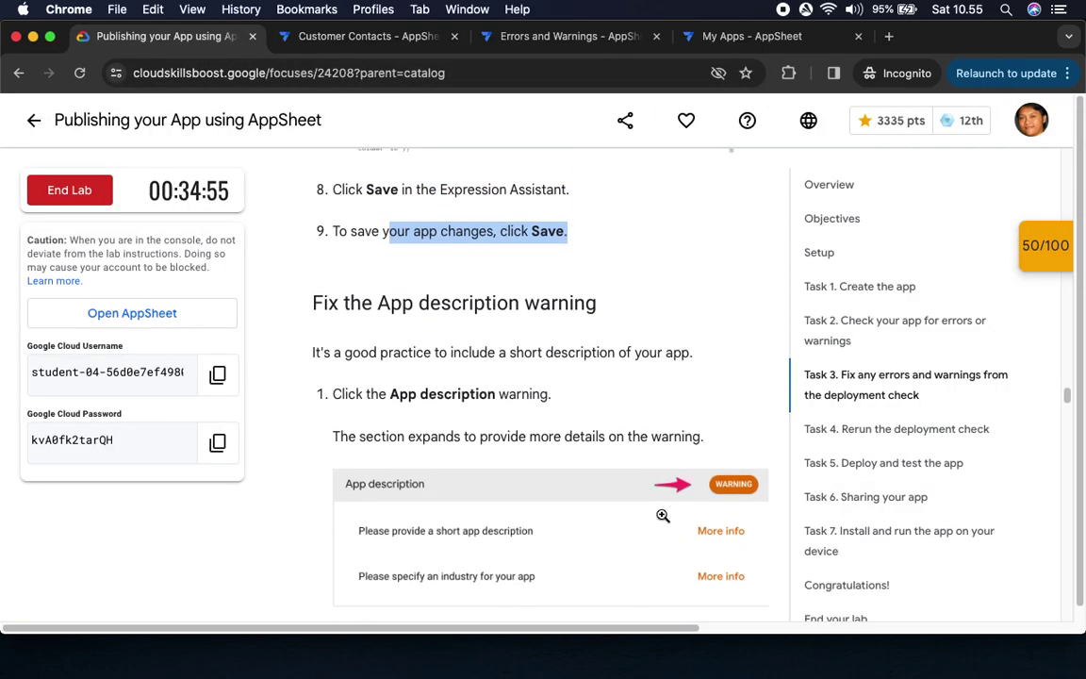
pyautogui.click(347, 38)
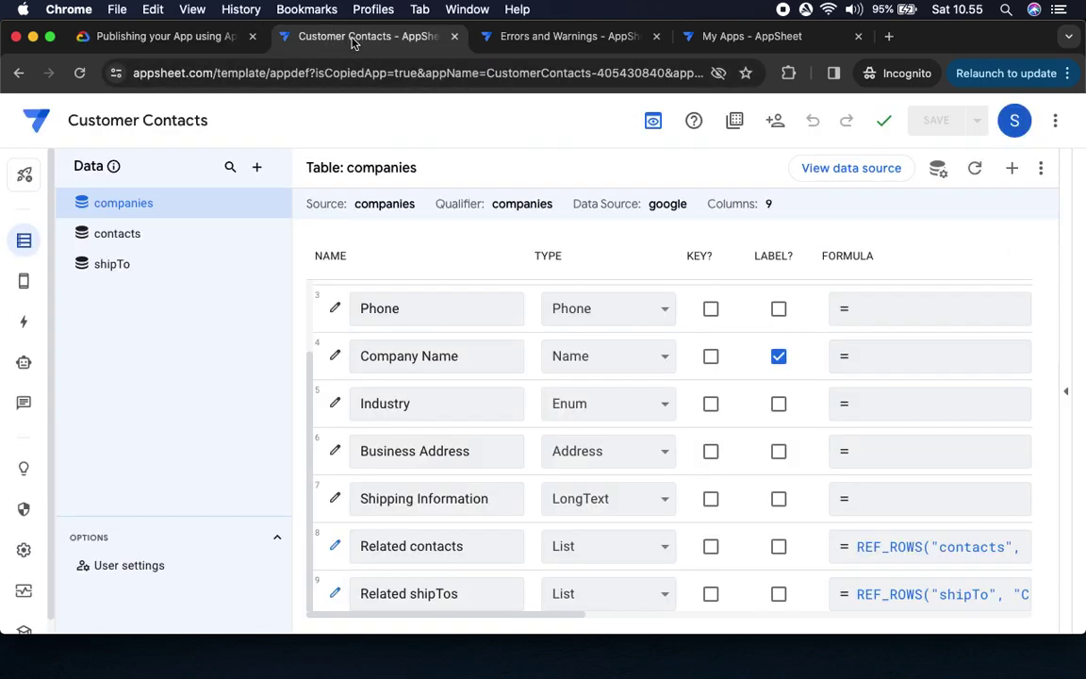
pyautogui.click(962, 559)
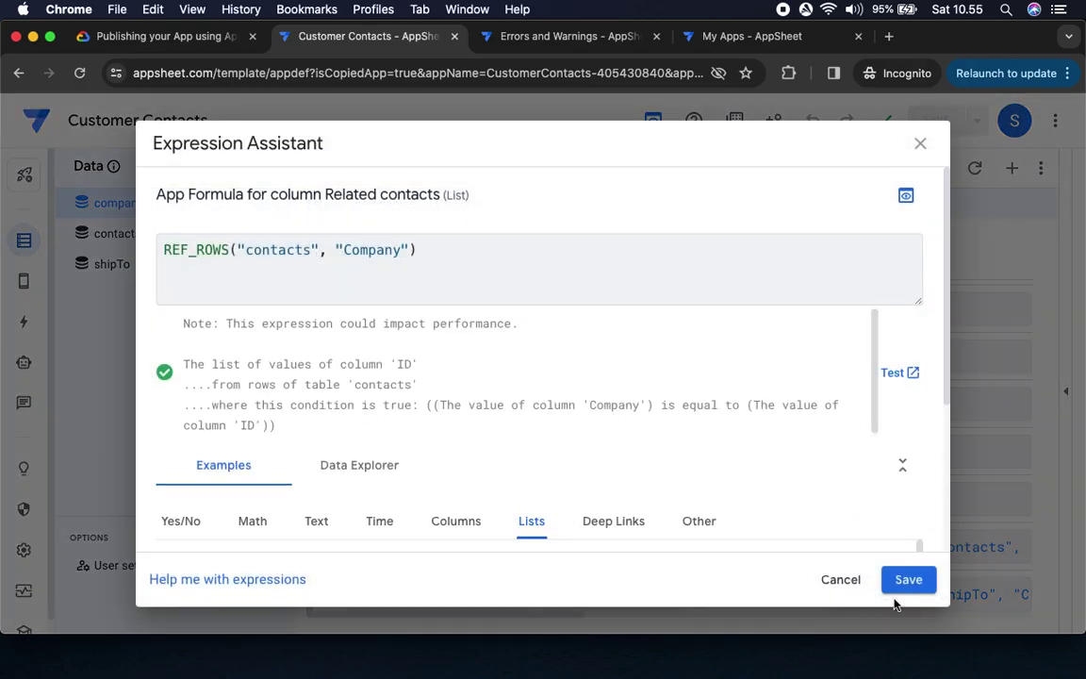
pyautogui.click(842, 581)
# Read the lab's step on fixing the App description warning
pyautogui.click(179, 38)
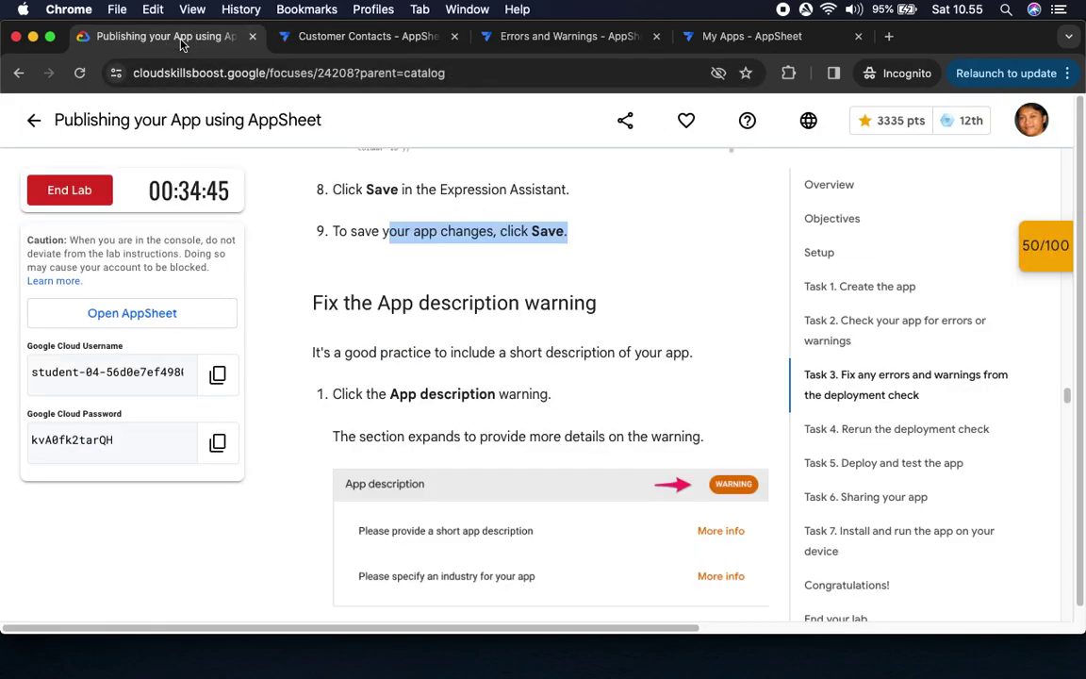
pyautogui.scroll(-3, 483, 295)
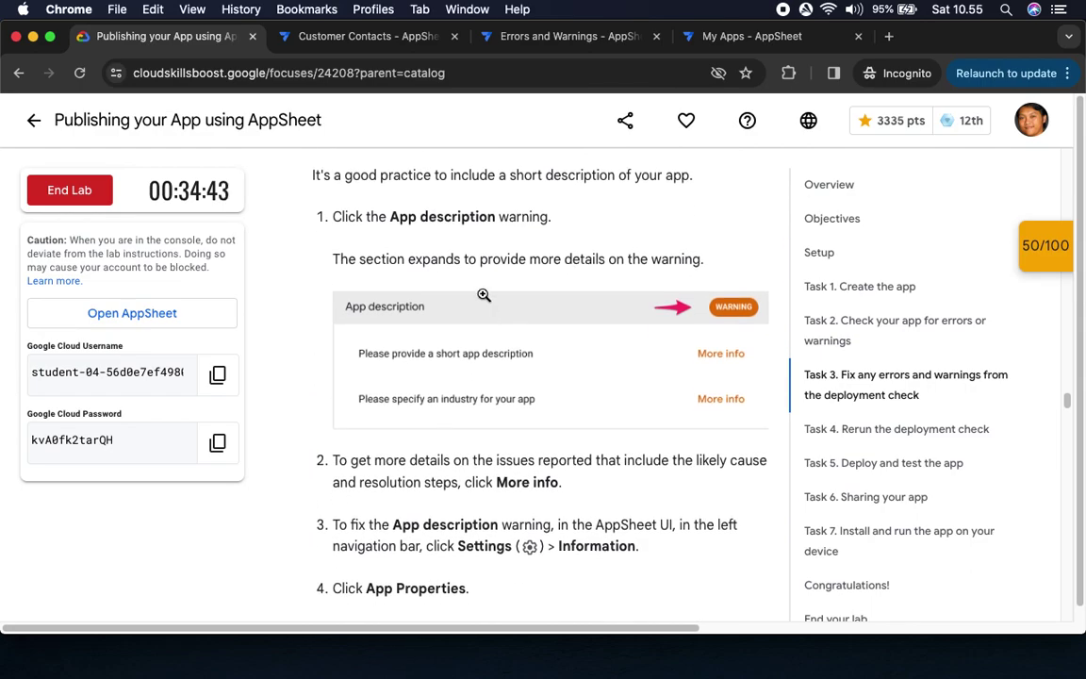
pyautogui.moveTo(367, 217); pyautogui.dragTo(599, 217)
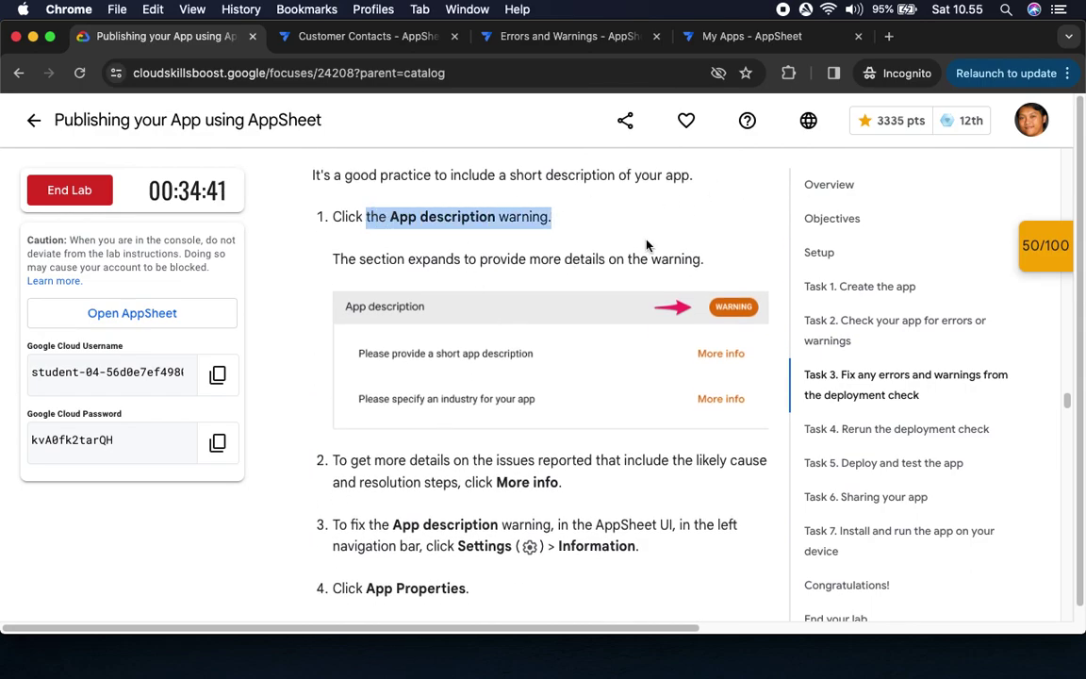
pyautogui.click(332, 37)
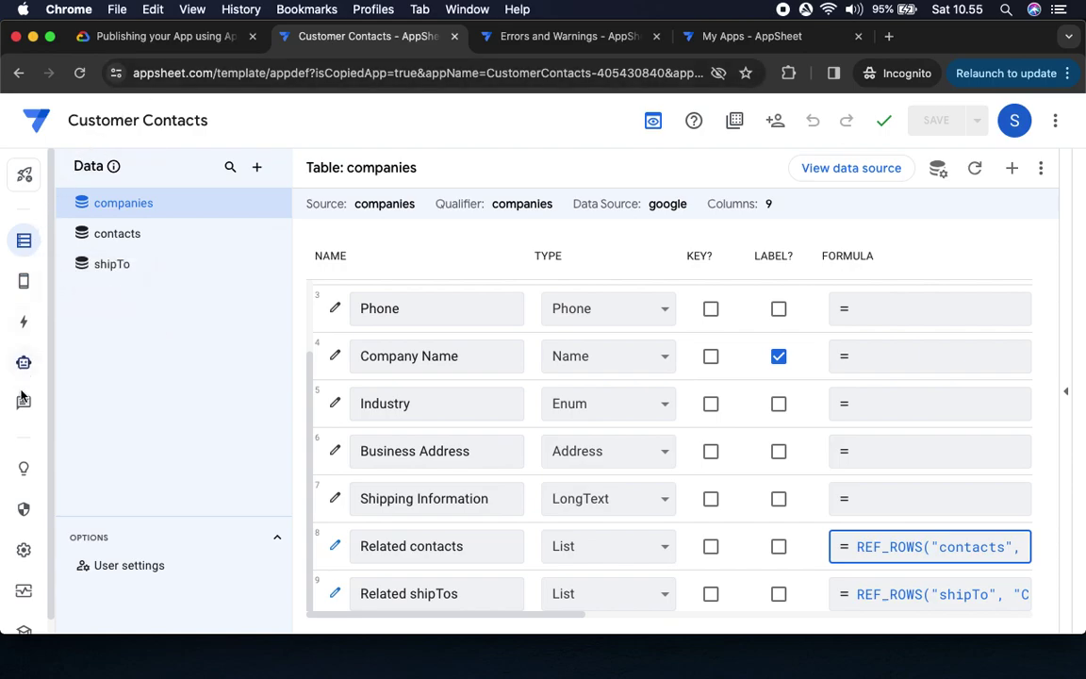
# Run the Deployment Check for Customer Contacts and review its data structure error and App description warning
pyautogui.click(24, 591)
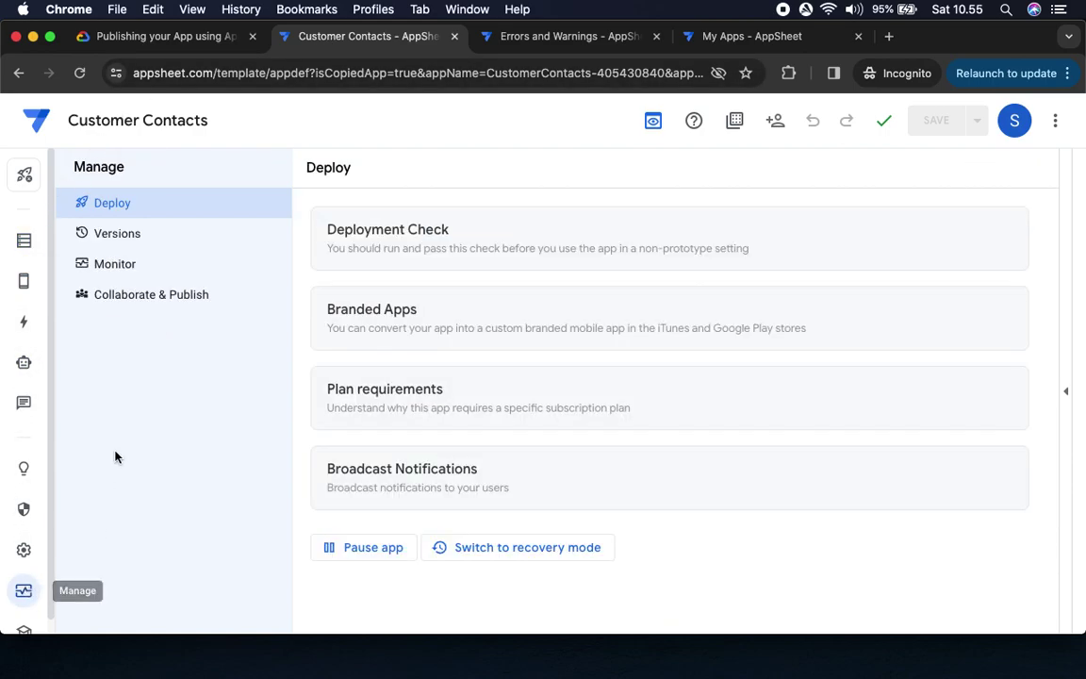
pyautogui.click(468, 245)
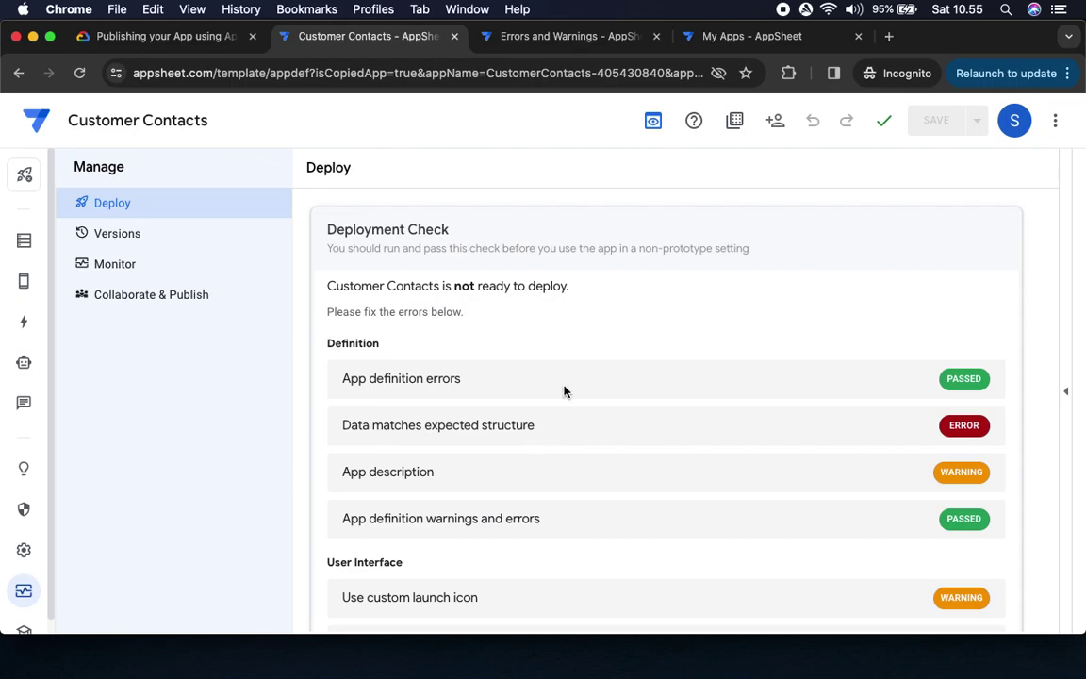
pyautogui.scroll(-10, 608, 281)
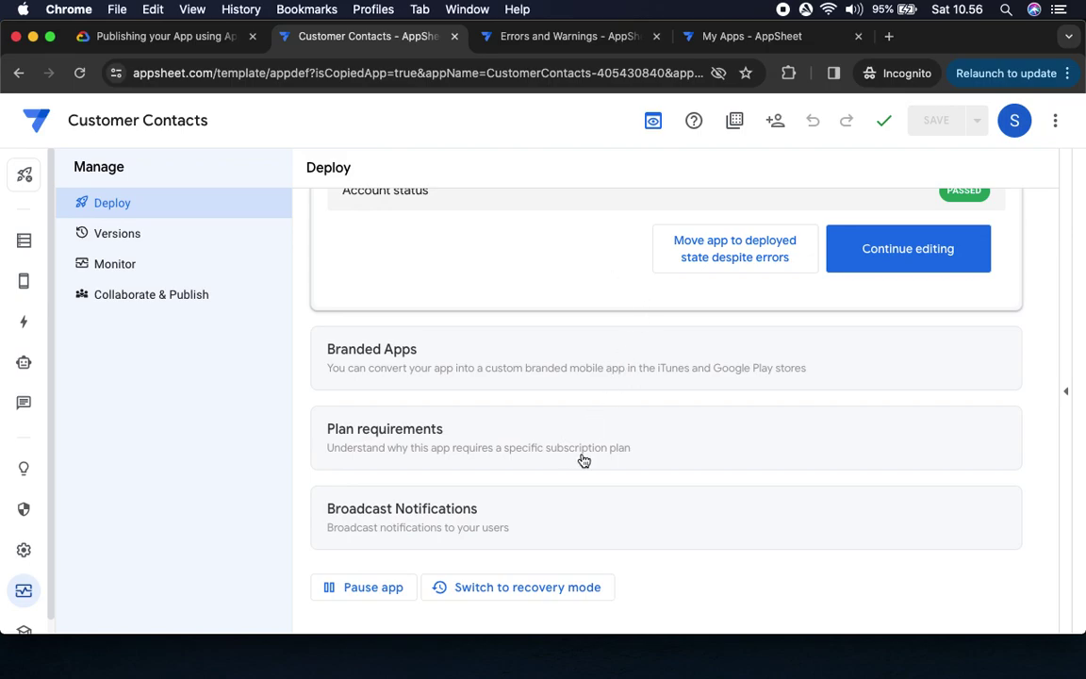
pyautogui.scroll(10, 582, 328)
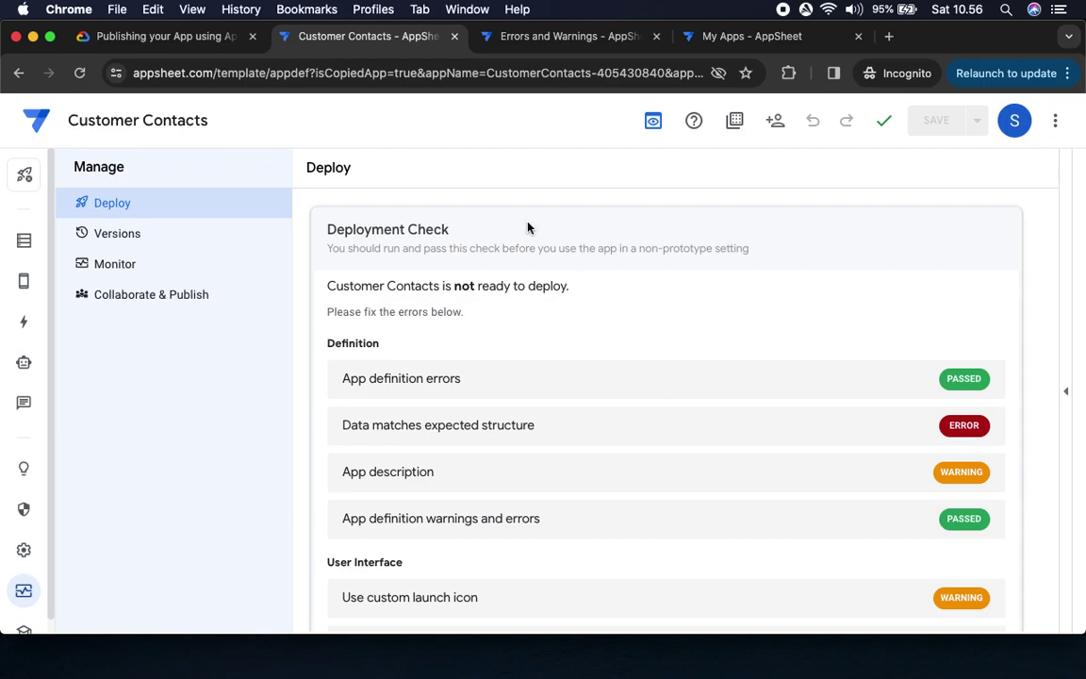
# Expand the App description warning to see the short description and industry hints
pyautogui.click(165, 36)
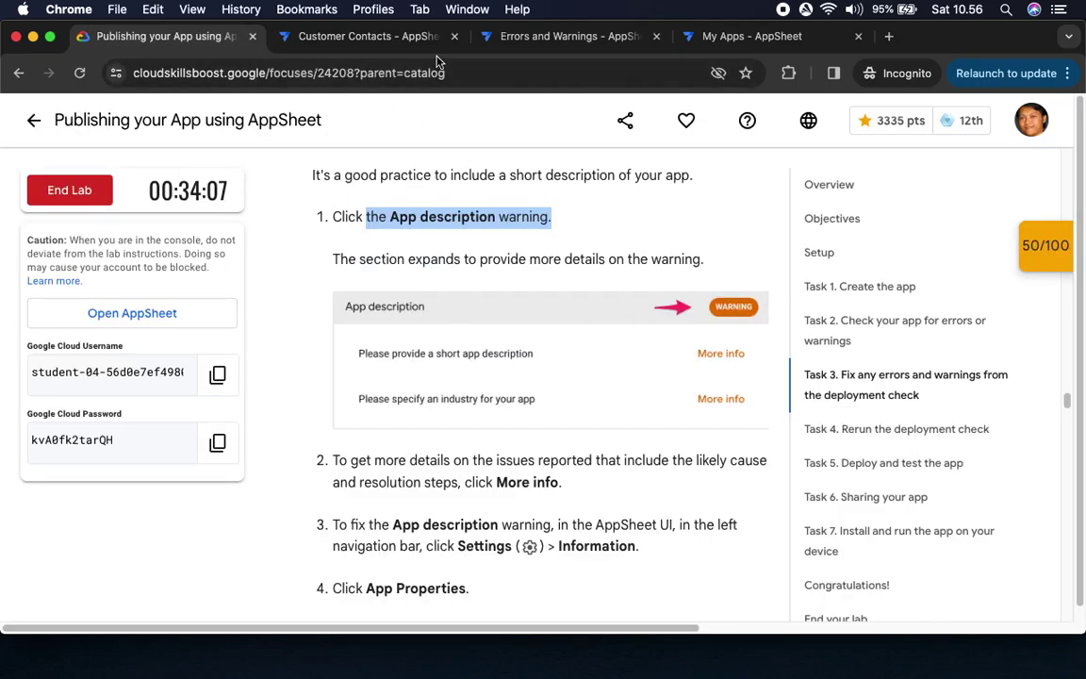
pyautogui.click(368, 36)
pyautogui.click(953, 449)
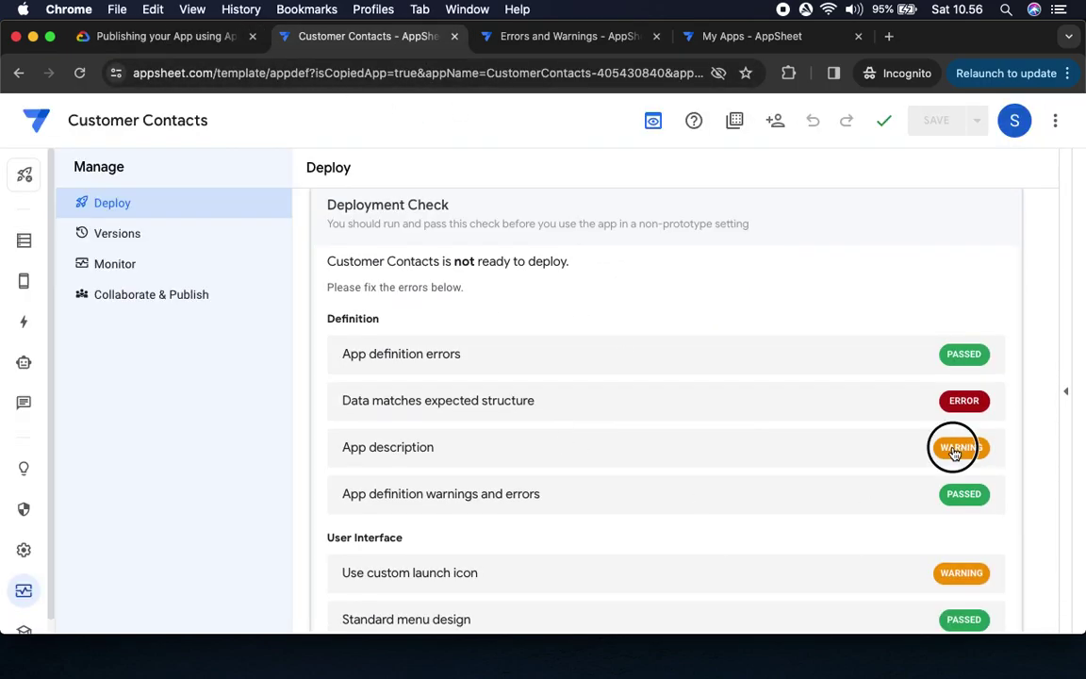
pyautogui.scroll(-1, 709, 456)
pyautogui.scroll(-2, 709, 456)
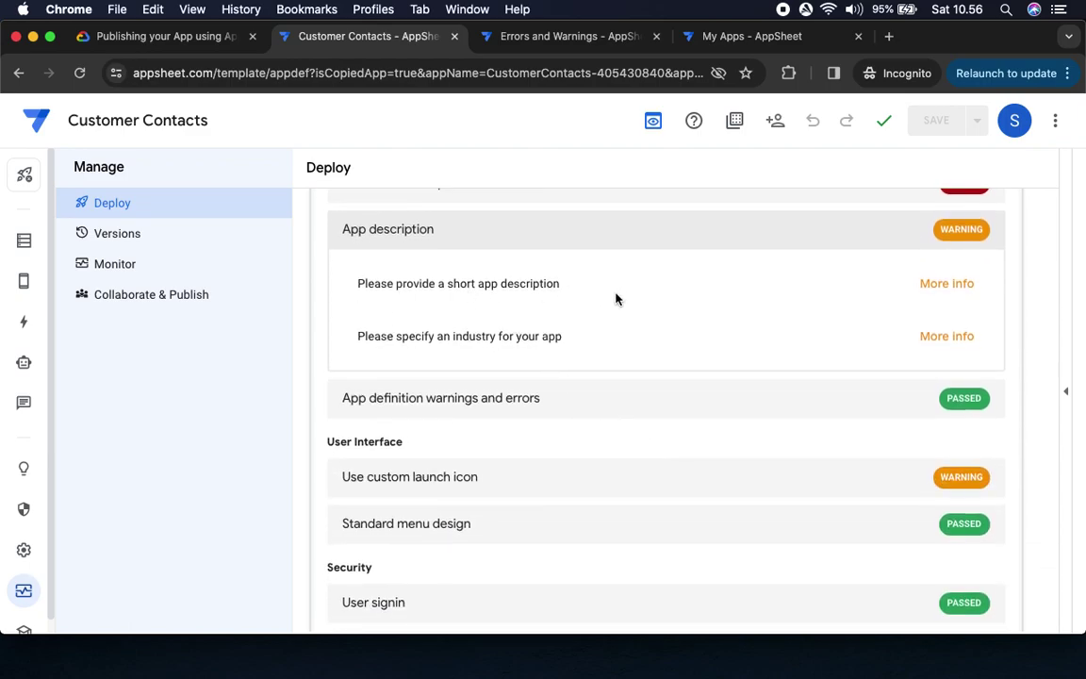
# Read the lab's fix for the warning and go to the app's Information settings
pyautogui.click(172, 38)
pyautogui.scroll(-3, 538, 429)
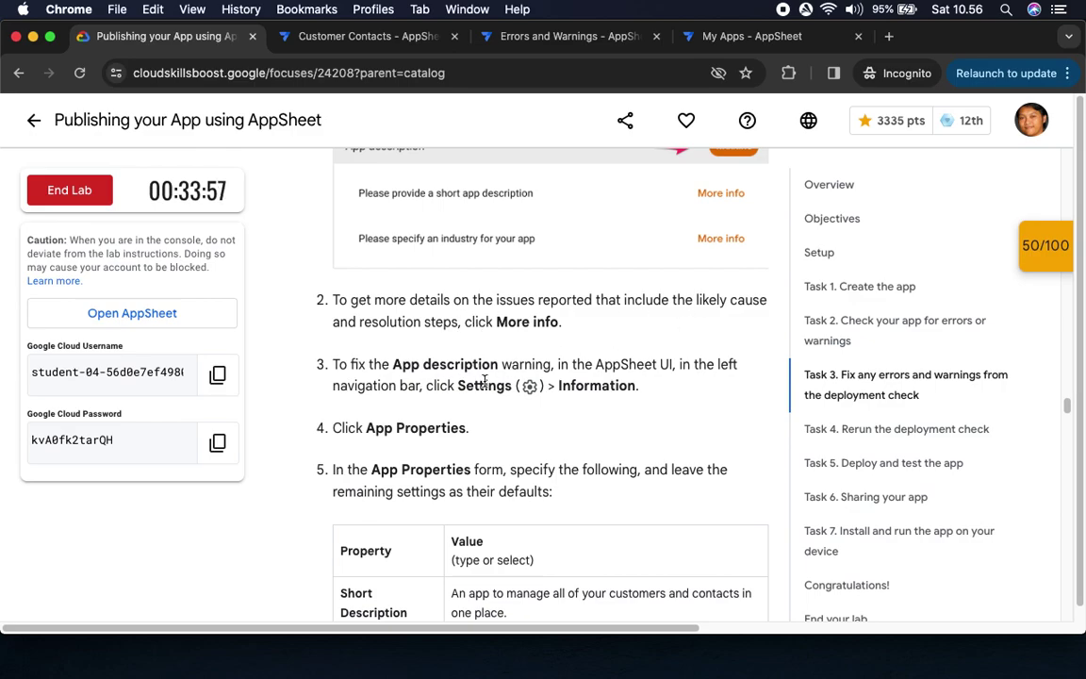
pyautogui.moveTo(458, 386); pyautogui.dragTo(660, 388)
pyautogui.scroll(-2, 659, 387)
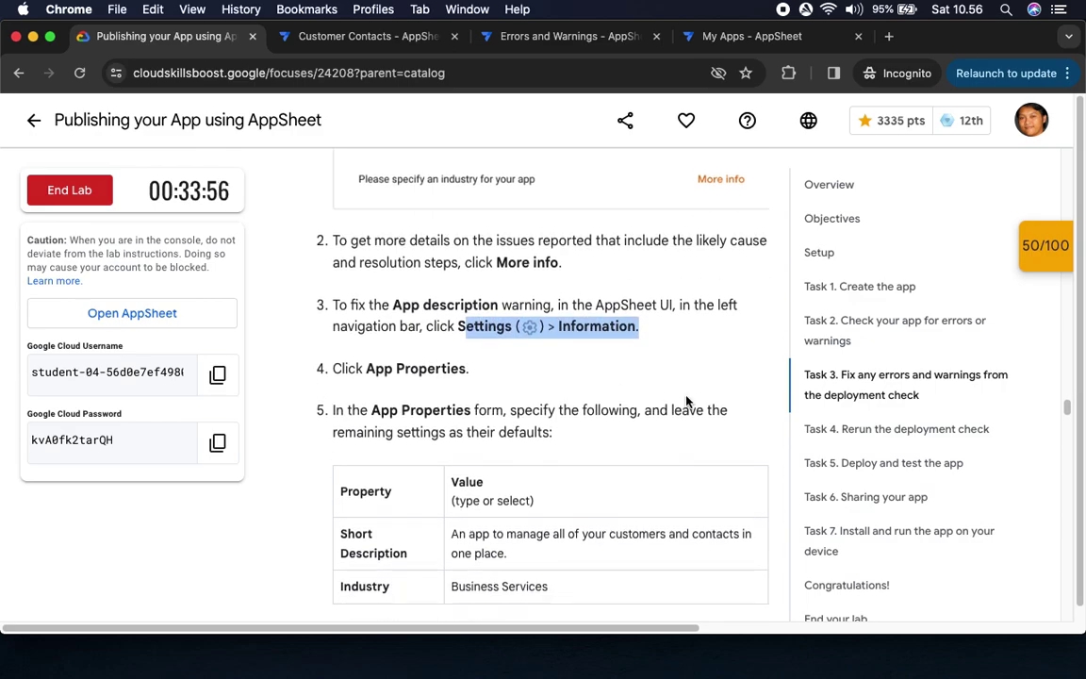
pyautogui.scroll(-2, 688, 401)
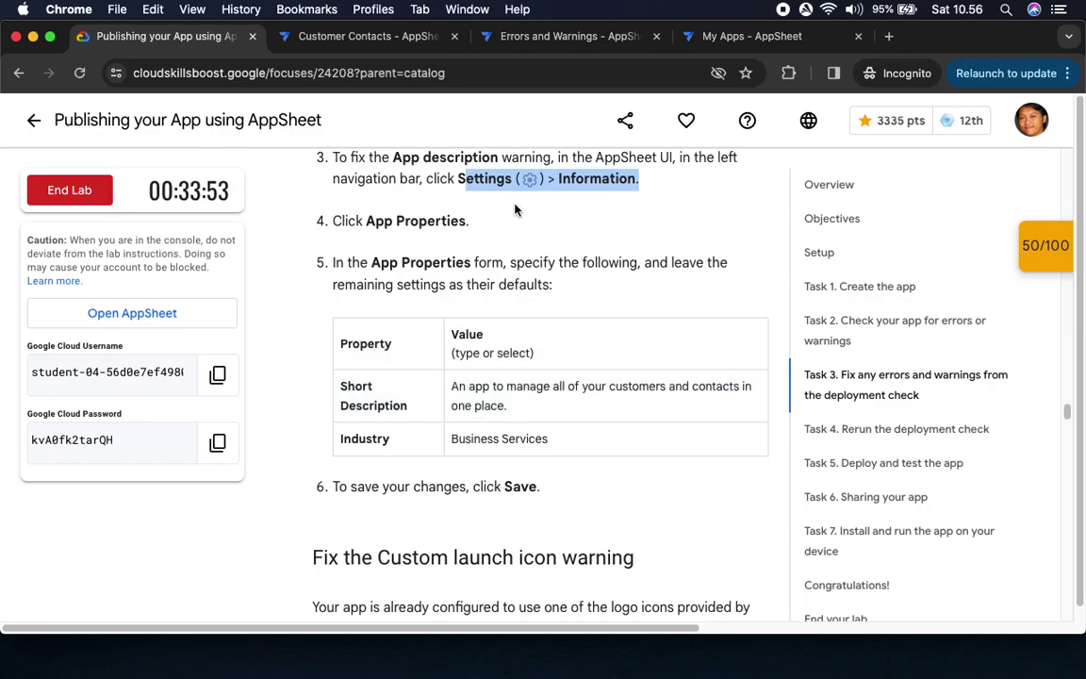
pyautogui.click(349, 38)
pyautogui.click(24, 551)
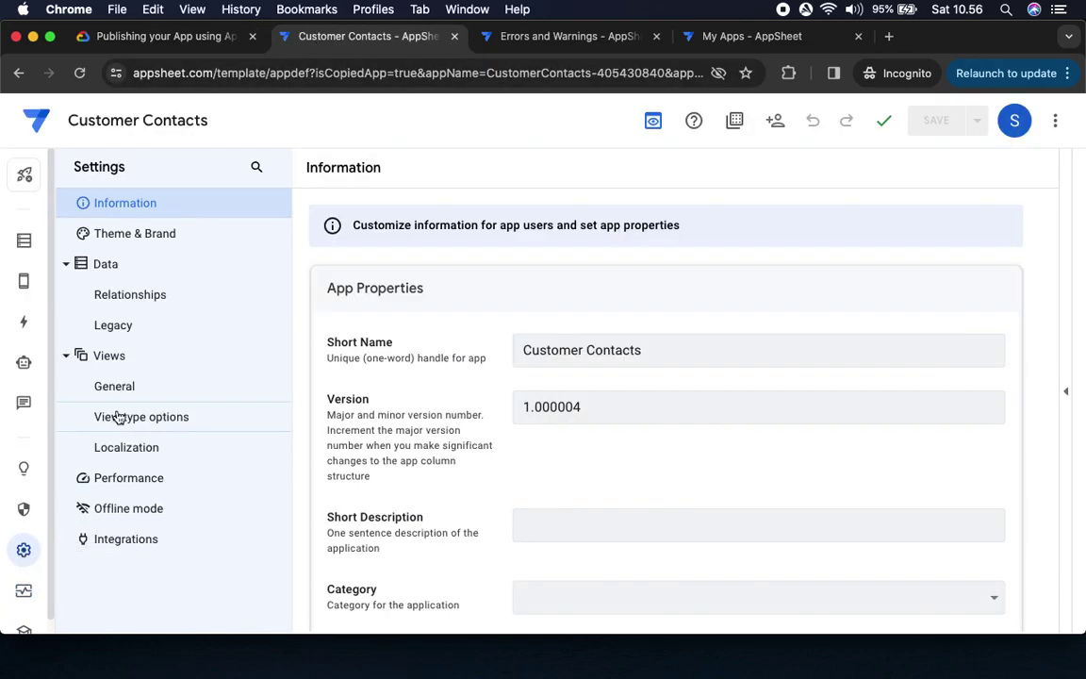
# Open the App Properties section under Settings > Information
pyautogui.click(121, 203)
pyautogui.click(165, 37)
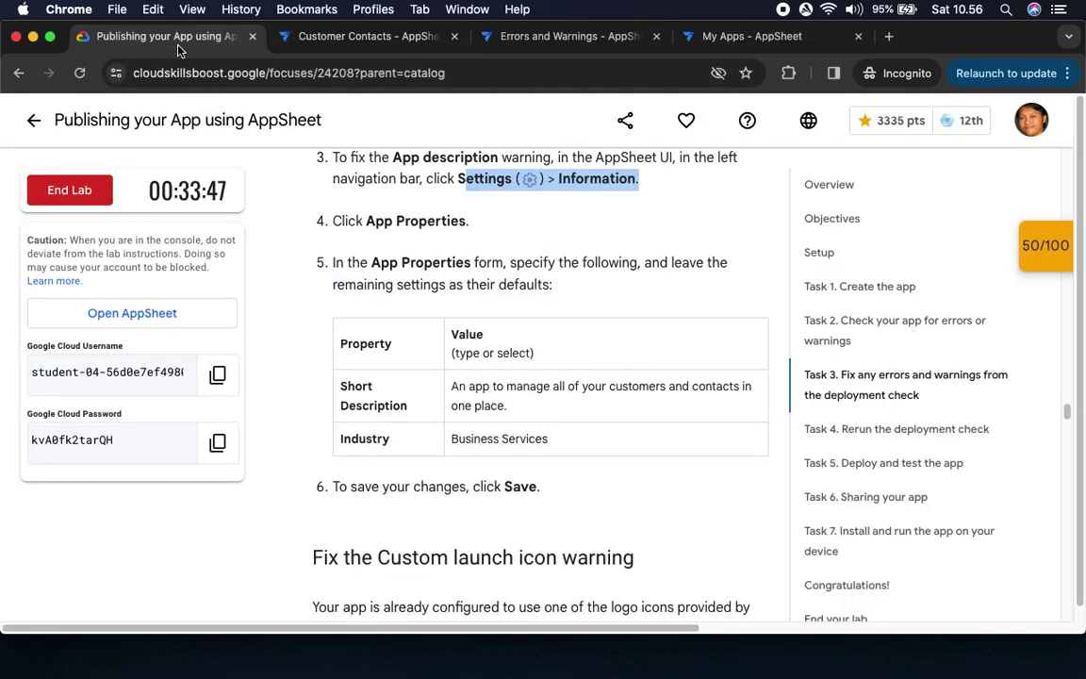
pyautogui.moveTo(364, 223); pyautogui.dragTo(555, 229)
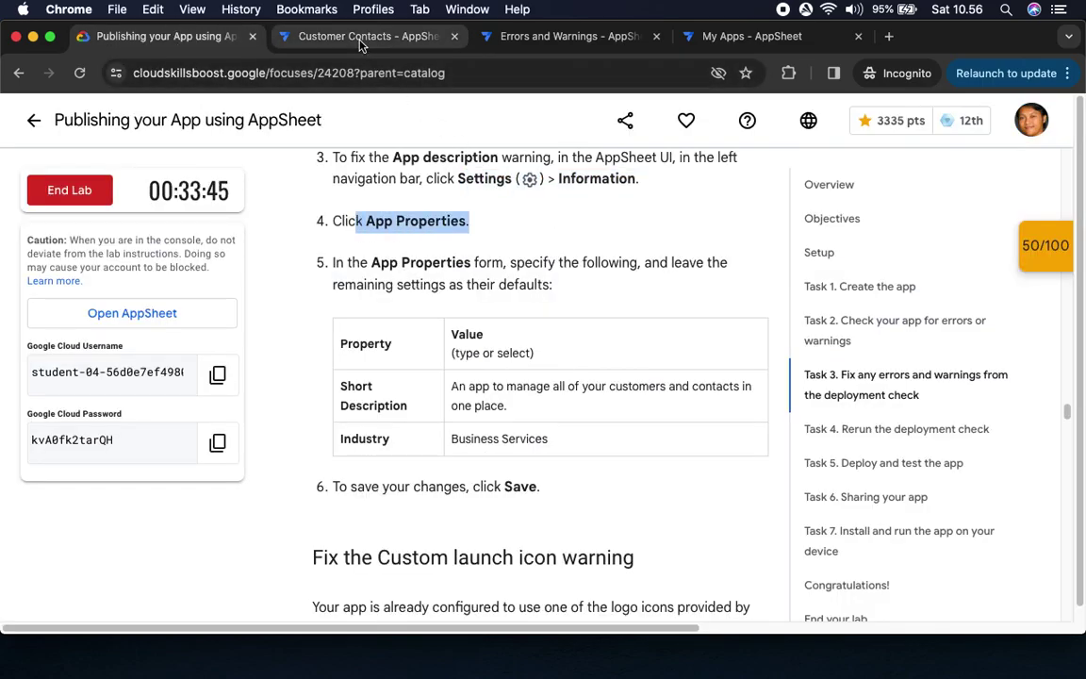
pyautogui.click(327, 35)
pyautogui.click(377, 295)
pyautogui.click(385, 295)
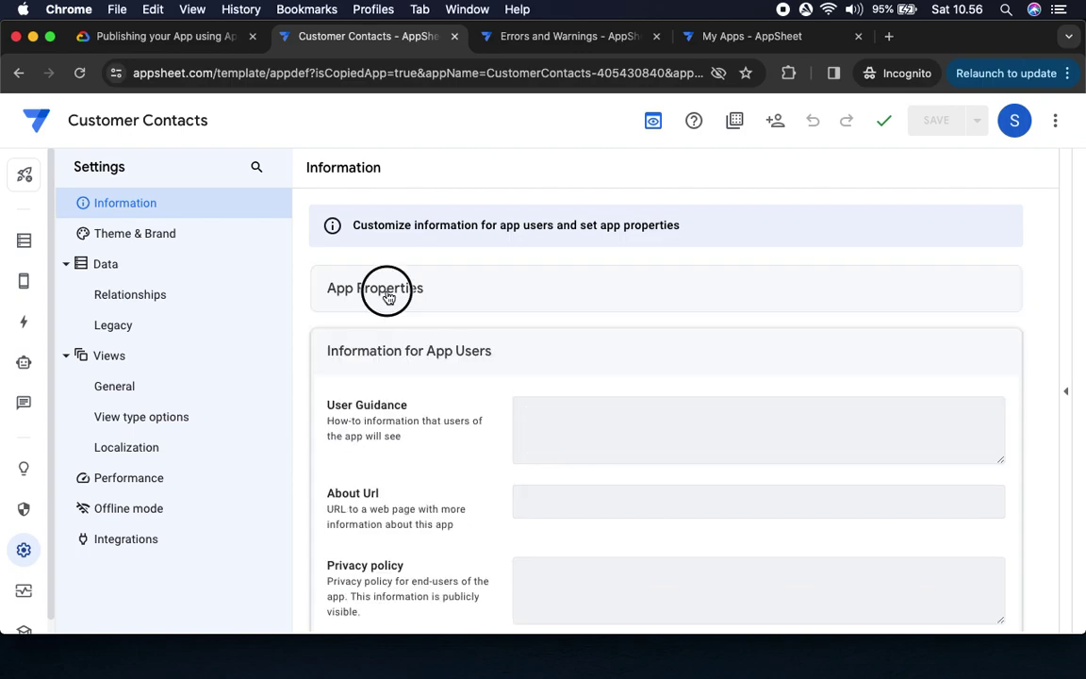
# Copy the lab's suggested Short Description and paste it into the Short Description field
pyautogui.click(209, 36)
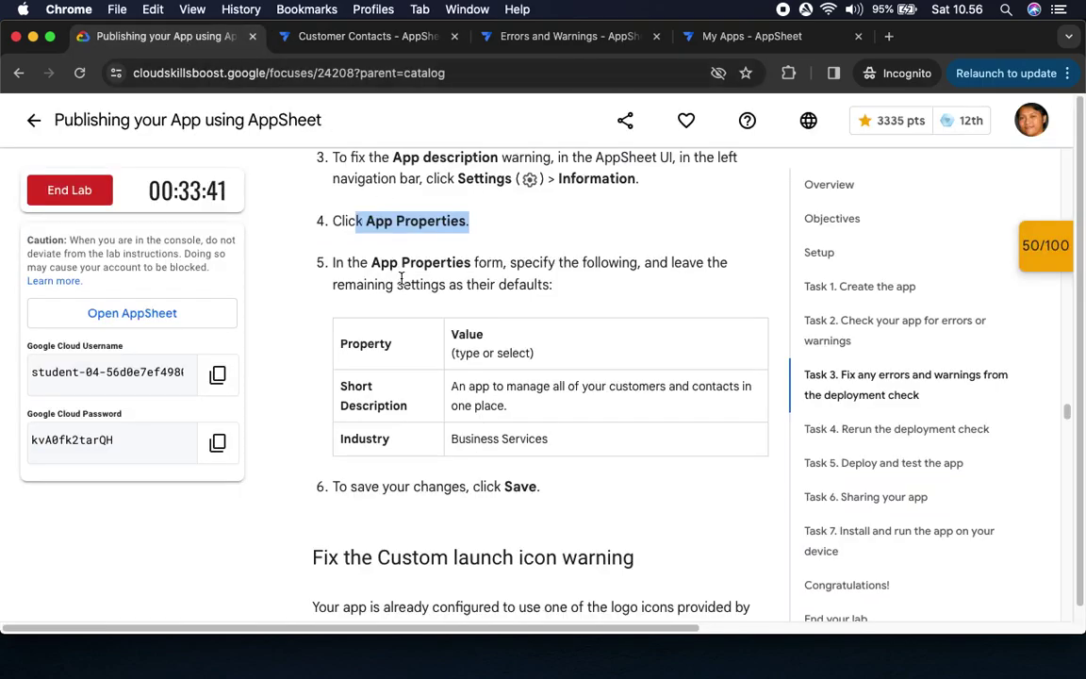
pyautogui.moveTo(450, 389); pyautogui.dragTo(556, 406)
pyautogui.press('super+c')
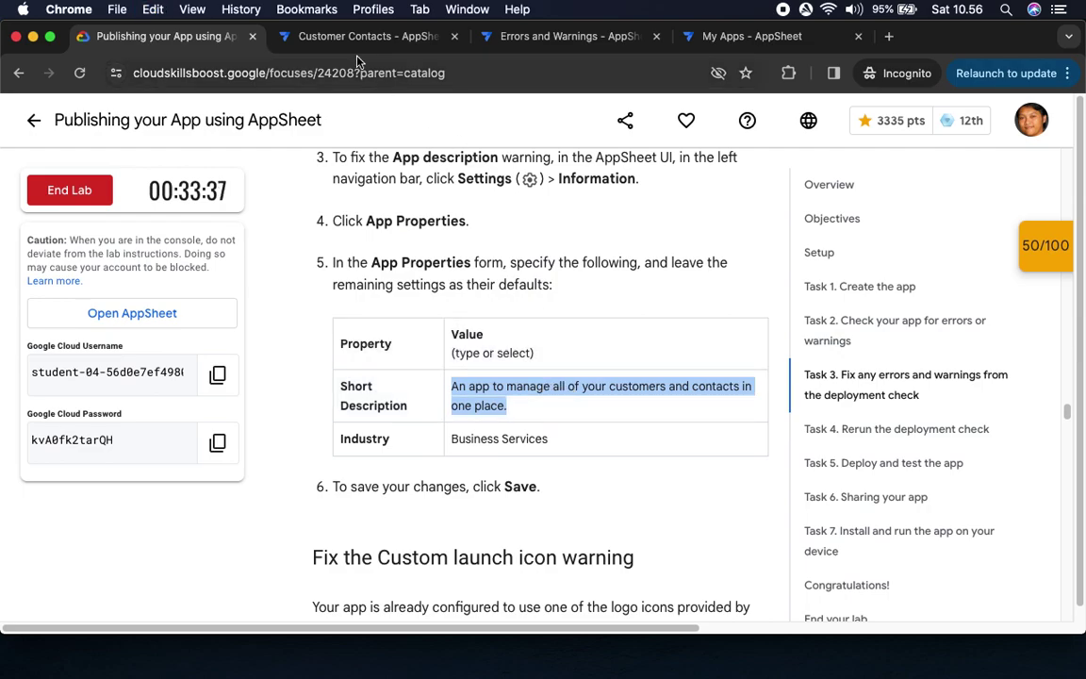
pyautogui.click(332, 36)
pyautogui.click(534, 454)
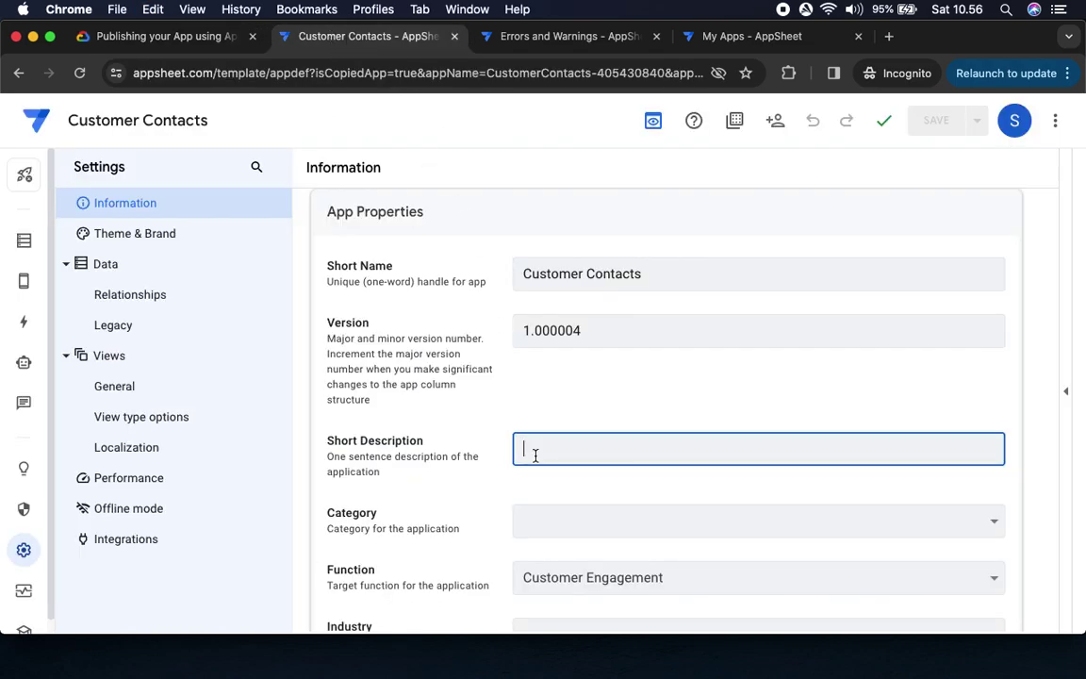
pyautogui.press('super+v')
# Set the app's Industry to Business Services
pyautogui.click(146, 37)
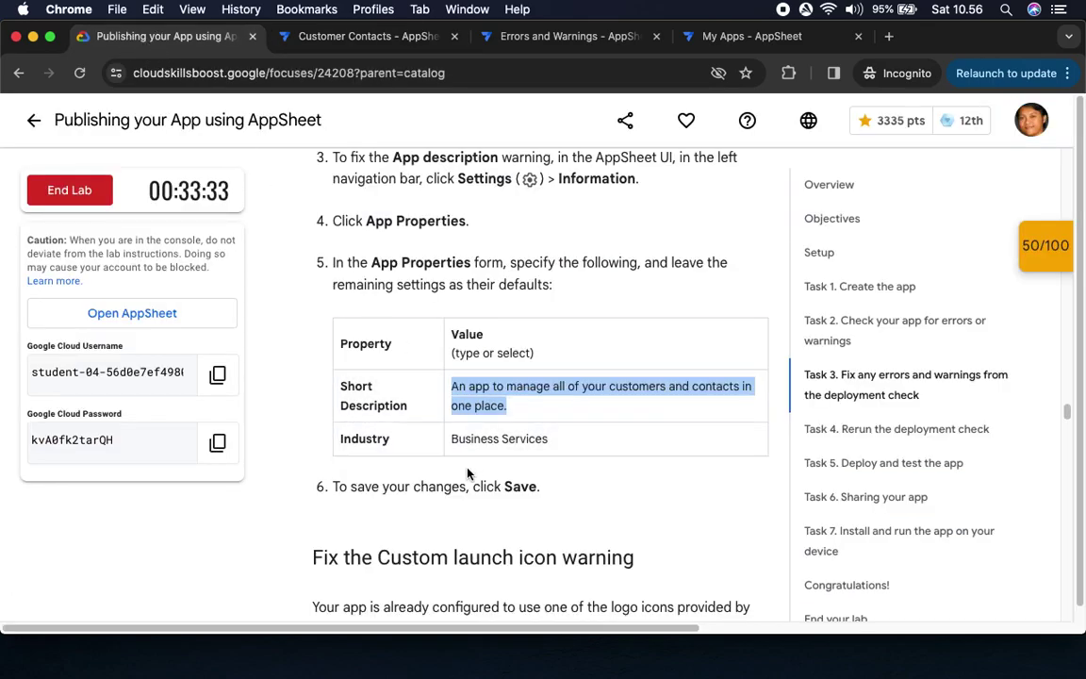
pyautogui.moveTo(452, 438); pyautogui.dragTo(636, 444)
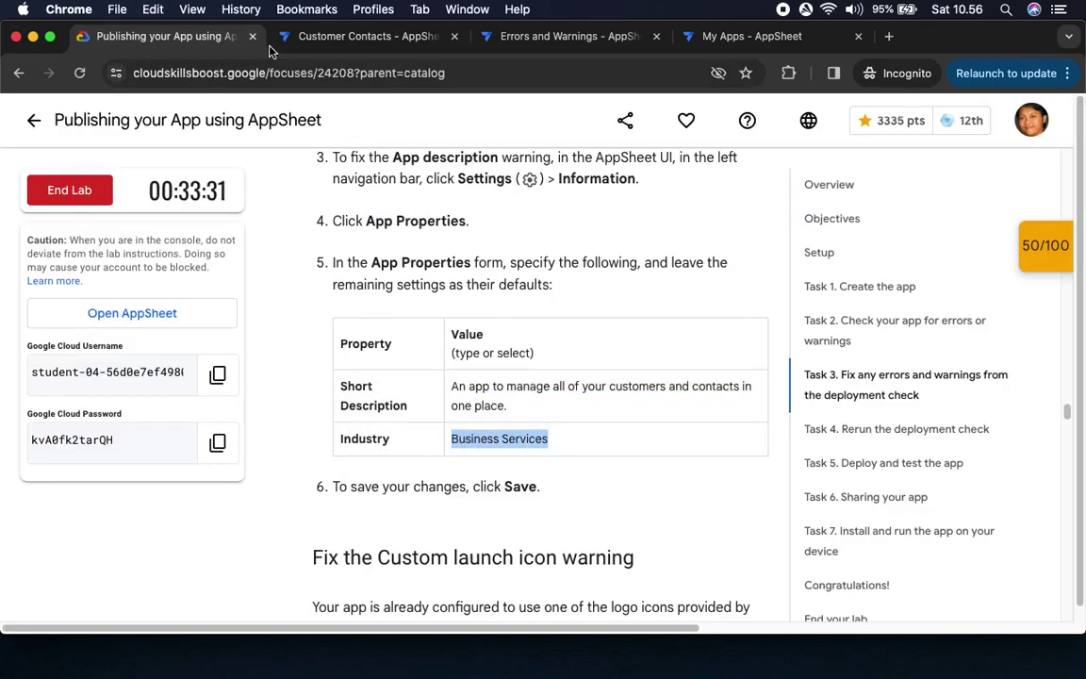
pyautogui.click(308, 36)
pyautogui.scroll(-3, 474, 517)
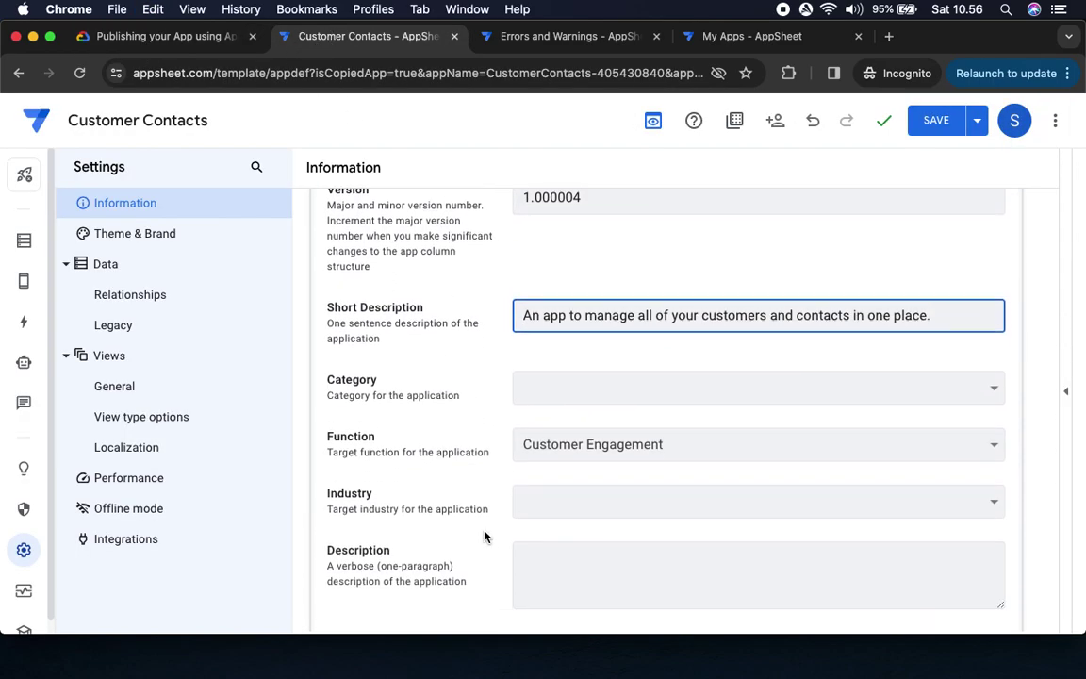
pyautogui.click(539, 492)
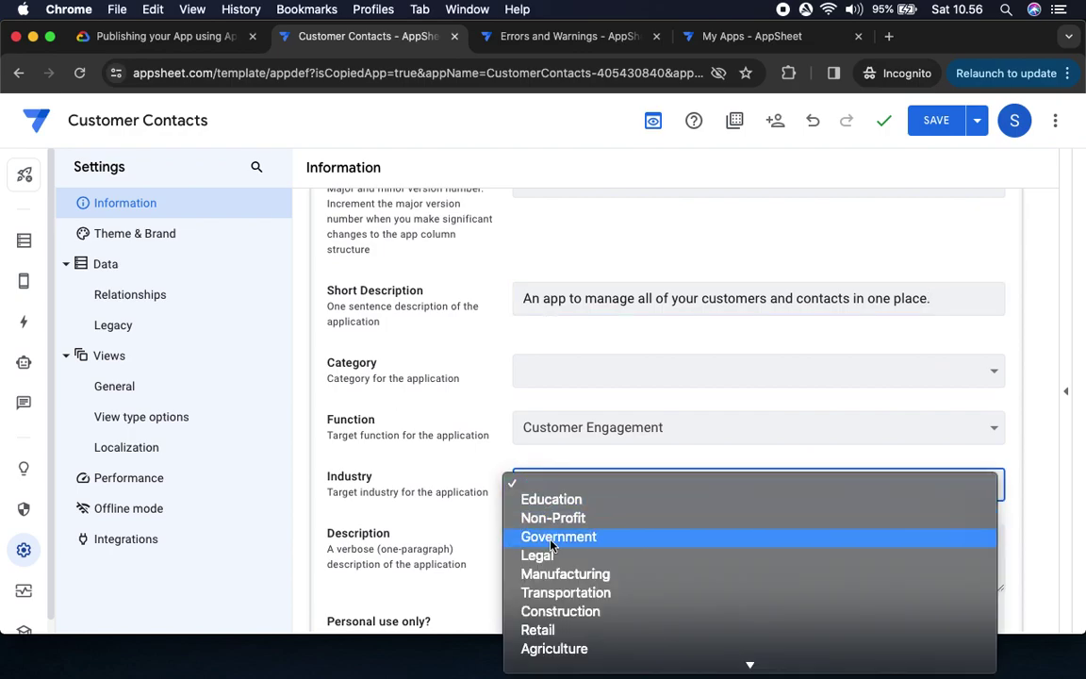
pyautogui.scroll(-3, 566, 599)
pyautogui.scroll(-2, 575, 604)
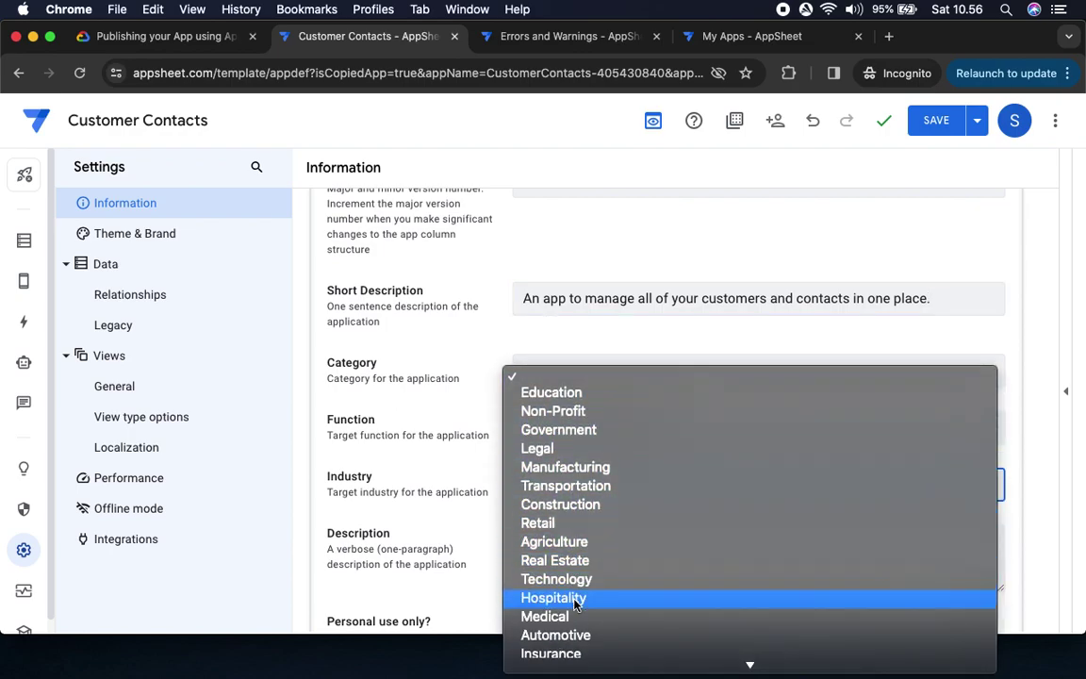
pyautogui.scroll(-3, 575, 603)
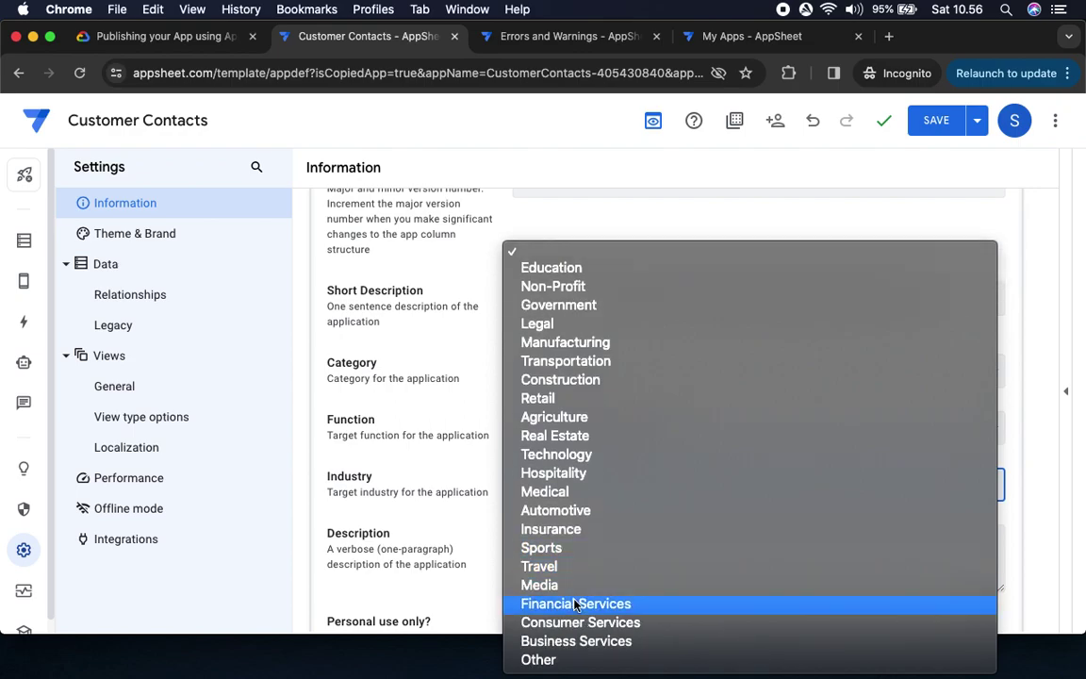
pyautogui.click(579, 641)
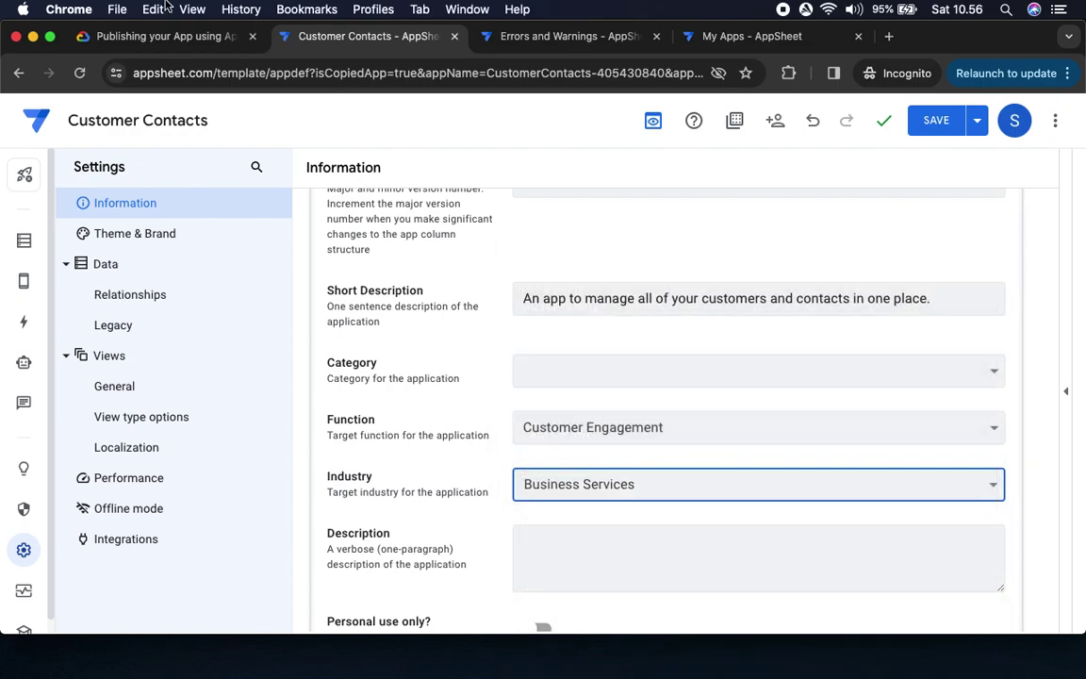
# Check the lab's next instruction about saving the changes
pyautogui.click(150, 38)
pyautogui.moveTo(467, 487); pyautogui.dragTo(540, 487)
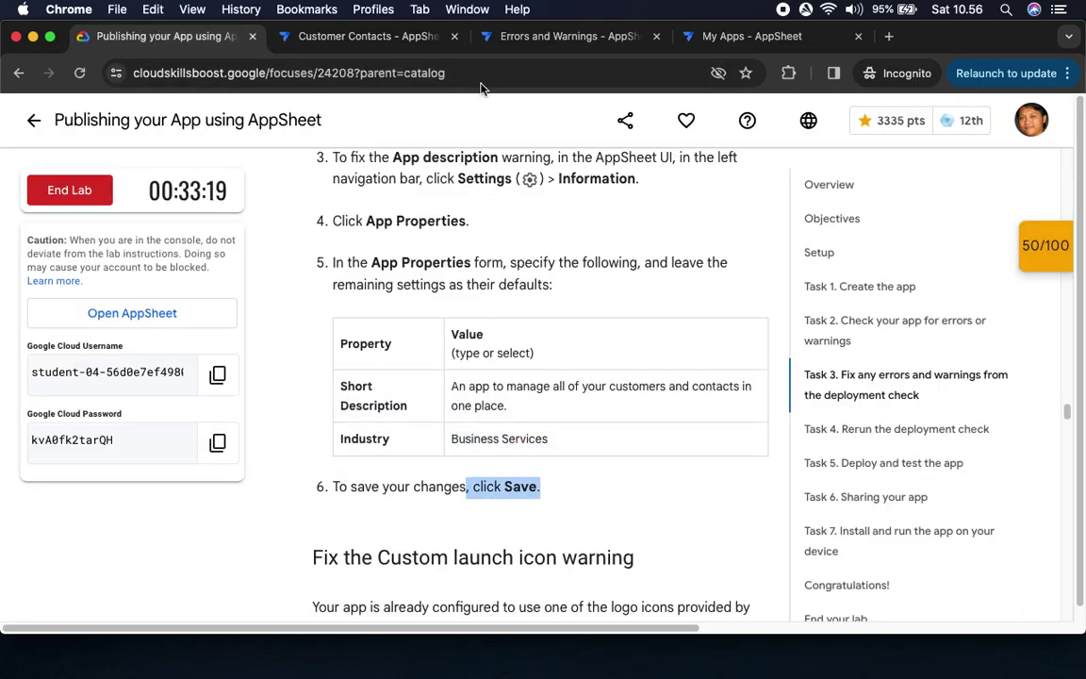
pyautogui.click(358, 35)
pyautogui.scroll(-10, 924, 456)
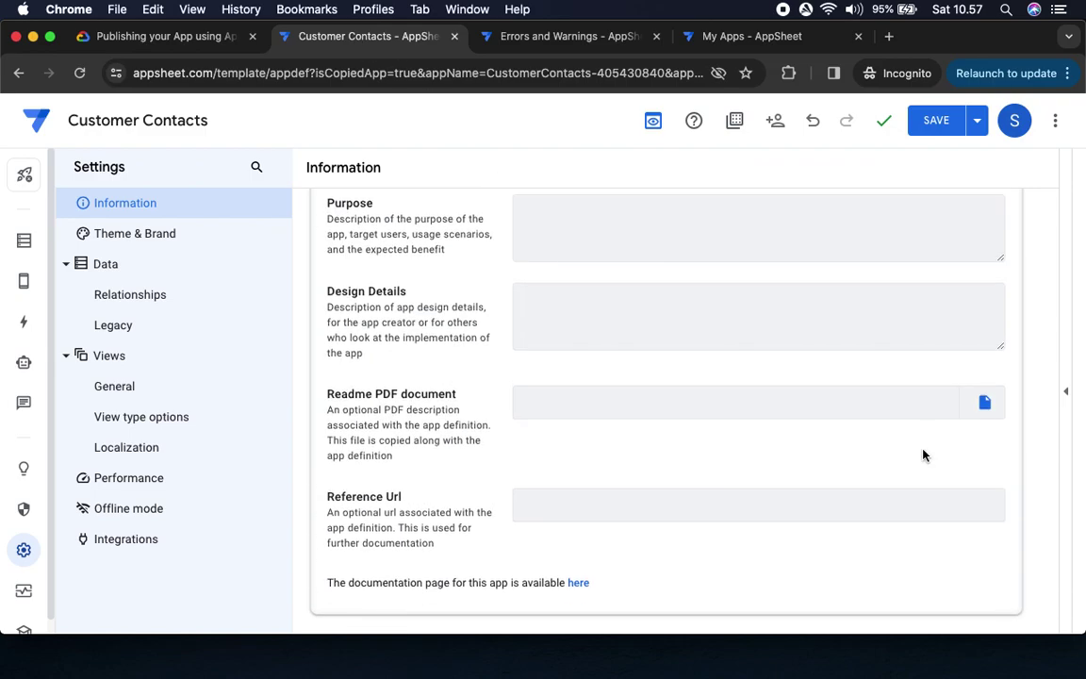
# Save the Short Description and Business Services industry, then check the lab's next step
pyautogui.click(932, 117)
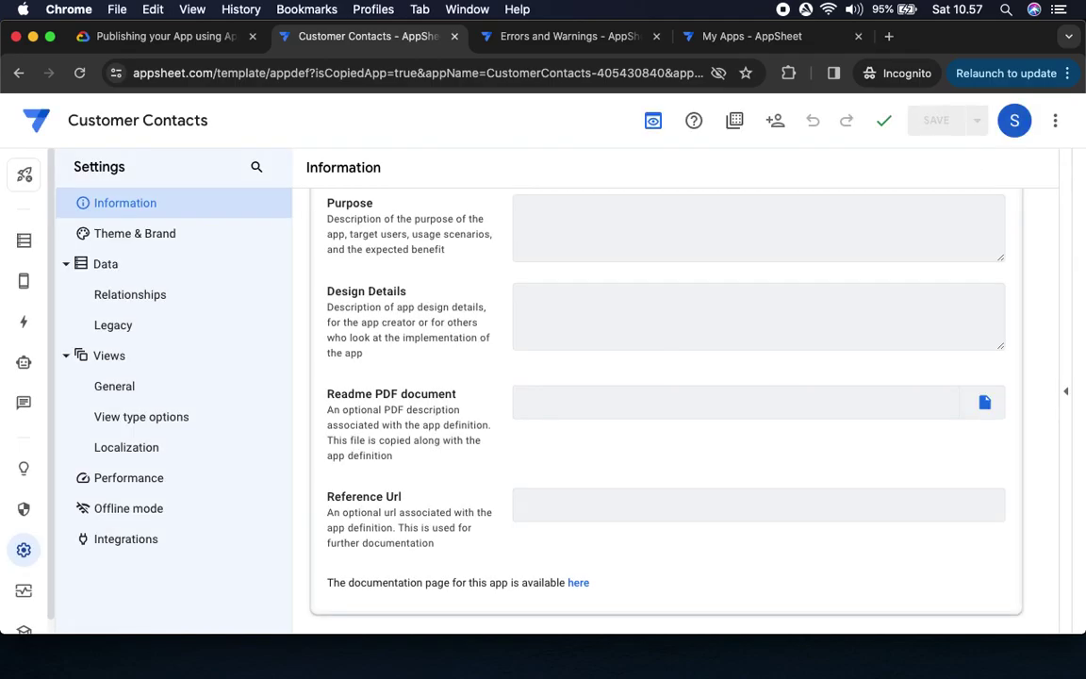
pyautogui.click(158, 37)
pyautogui.scroll(-8, 632, 484)
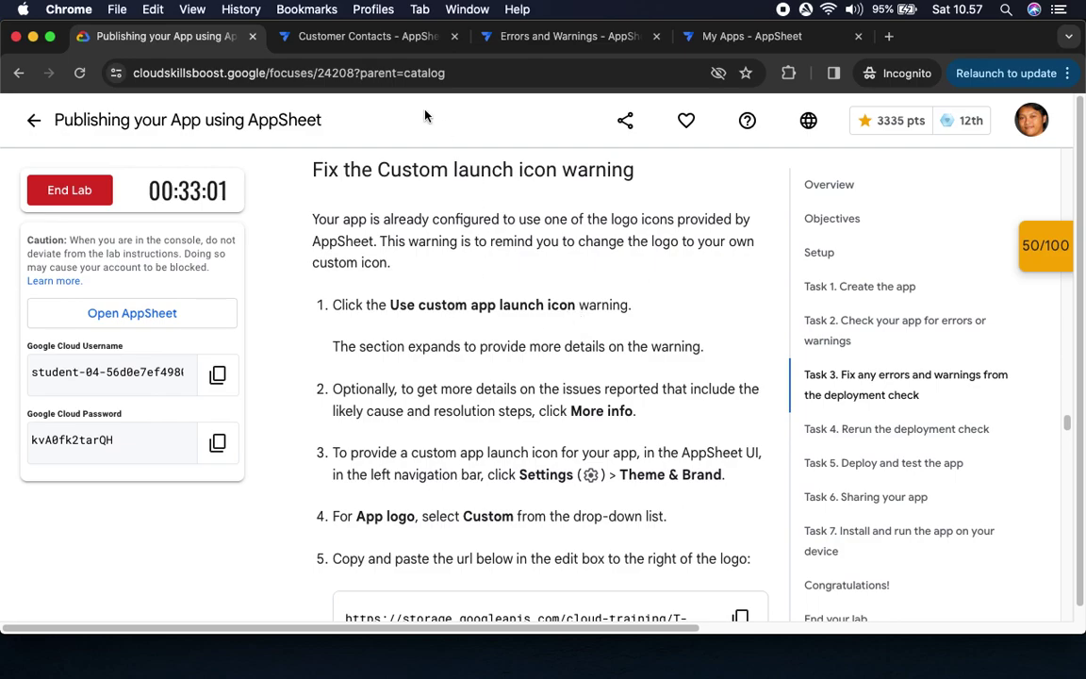
pyautogui.click(368, 36)
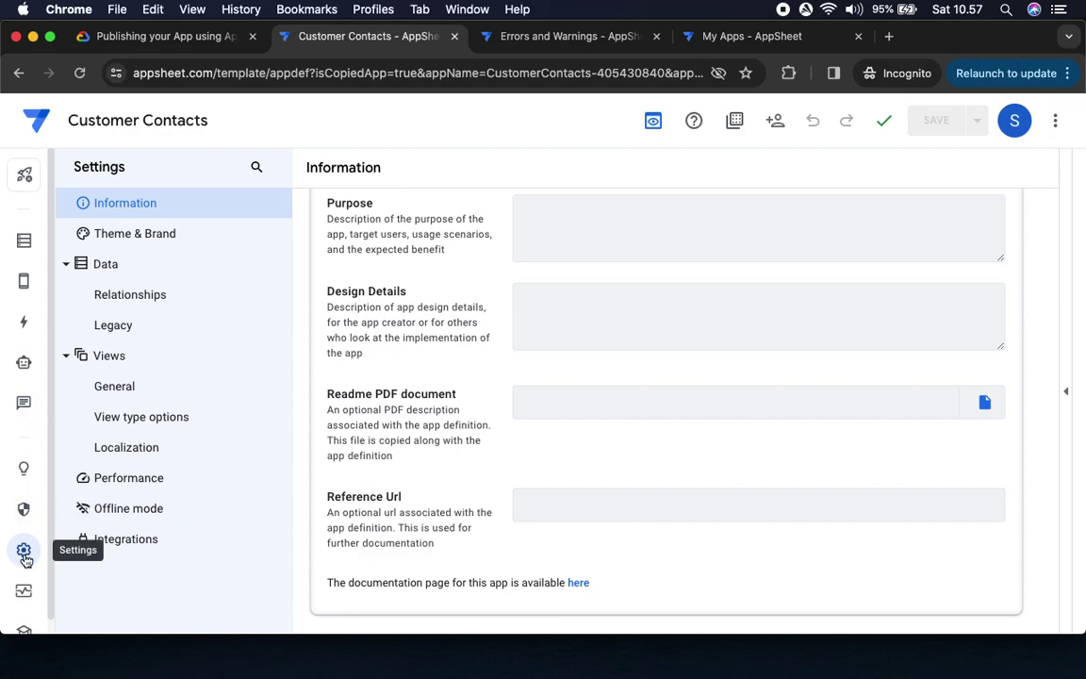
# Rerun the Deployment Check and expand the Use custom launch icon warning
pyautogui.click(23, 590)
pyautogui.click(105, 207)
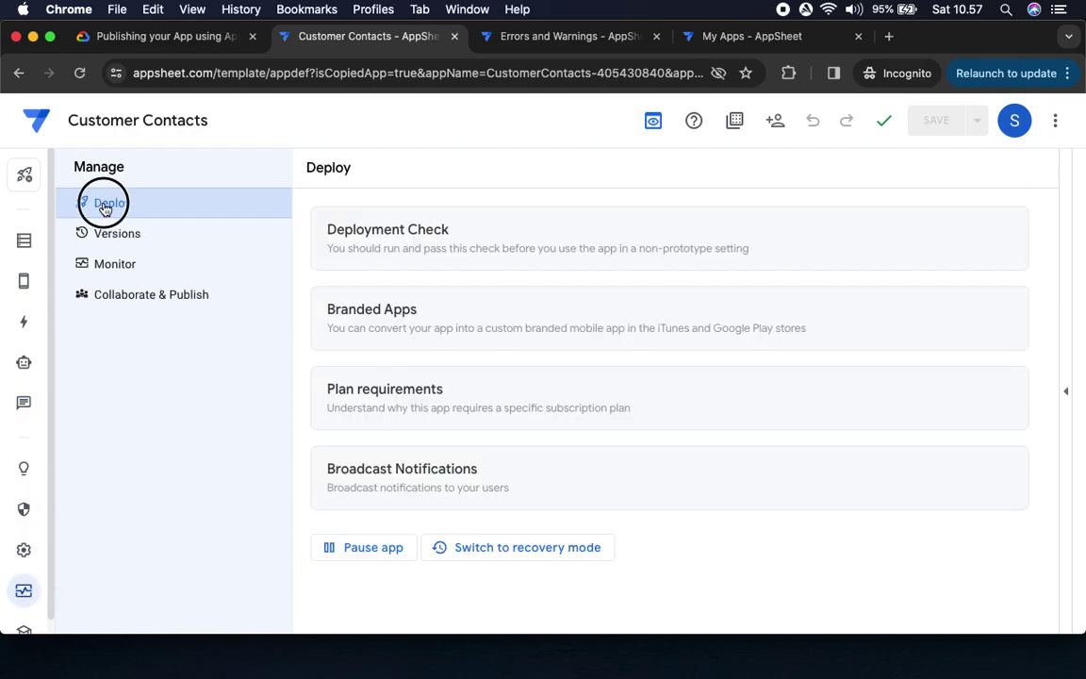
pyautogui.click(536, 242)
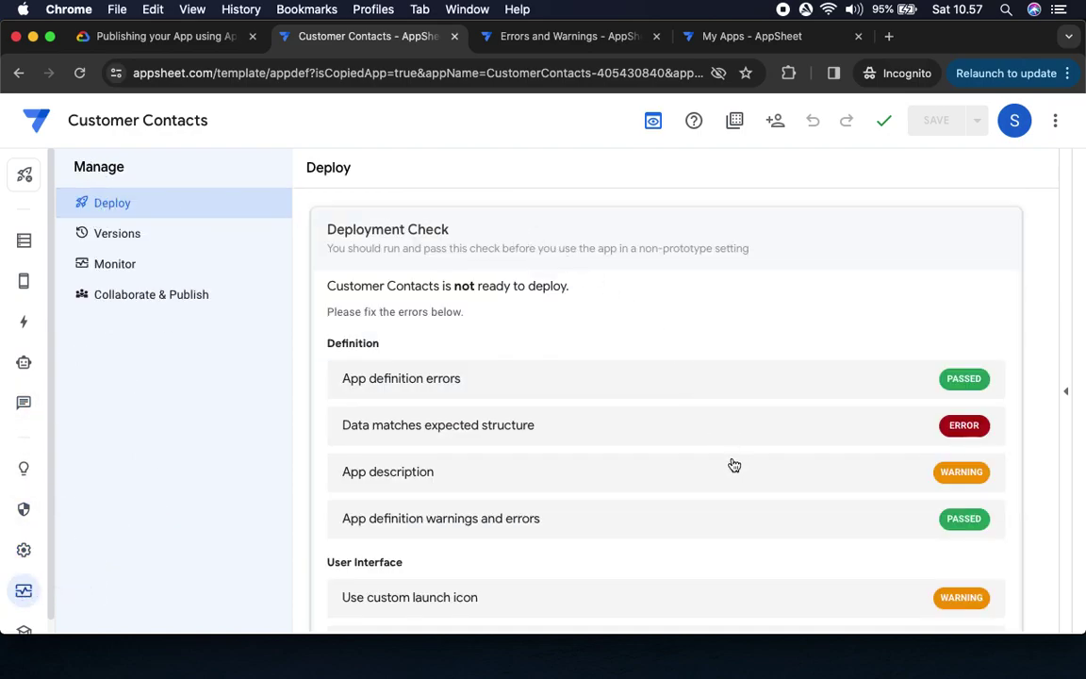
pyautogui.scroll(-5, 651, 420)
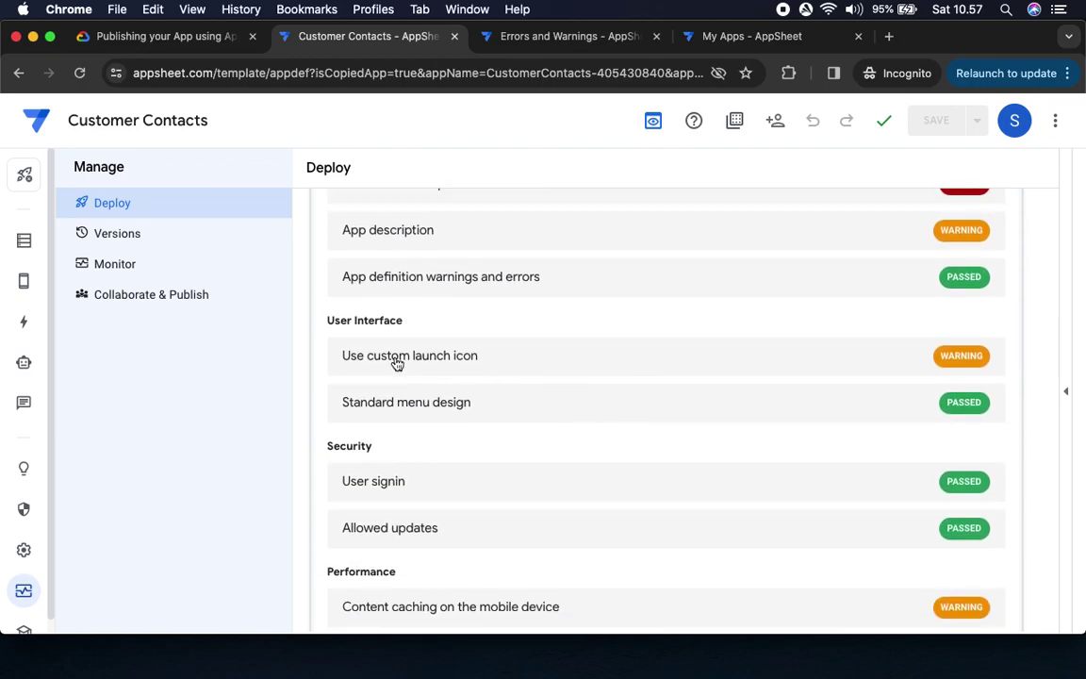
pyautogui.click(227, 38)
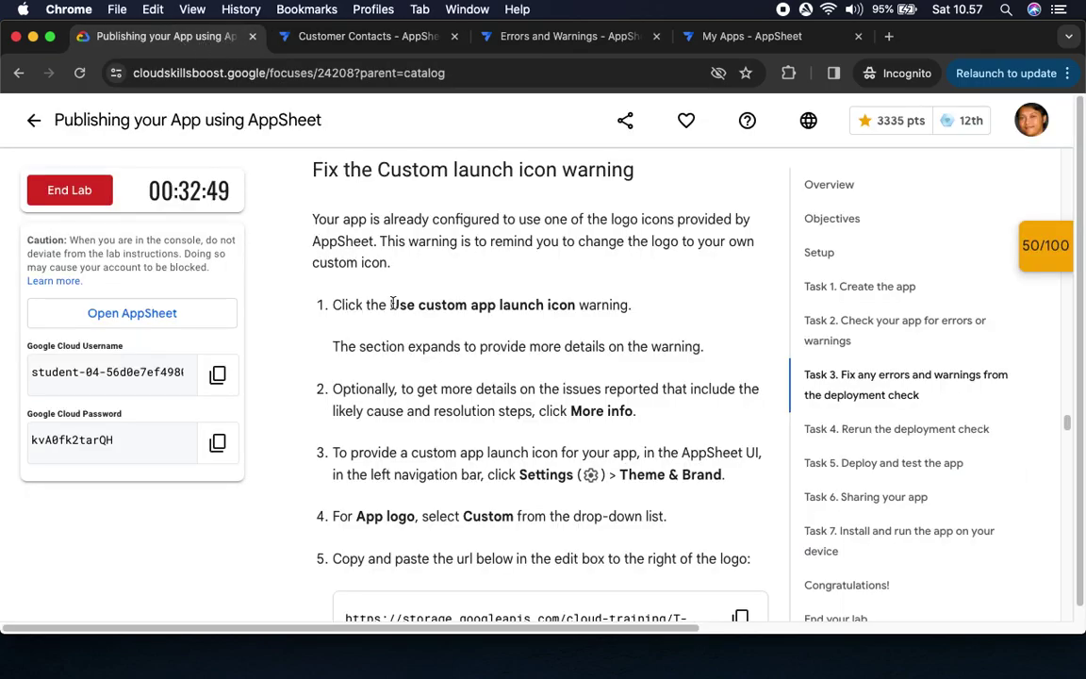
pyautogui.moveTo(392, 304); pyautogui.dragTo(592, 306)
pyautogui.click(340, 37)
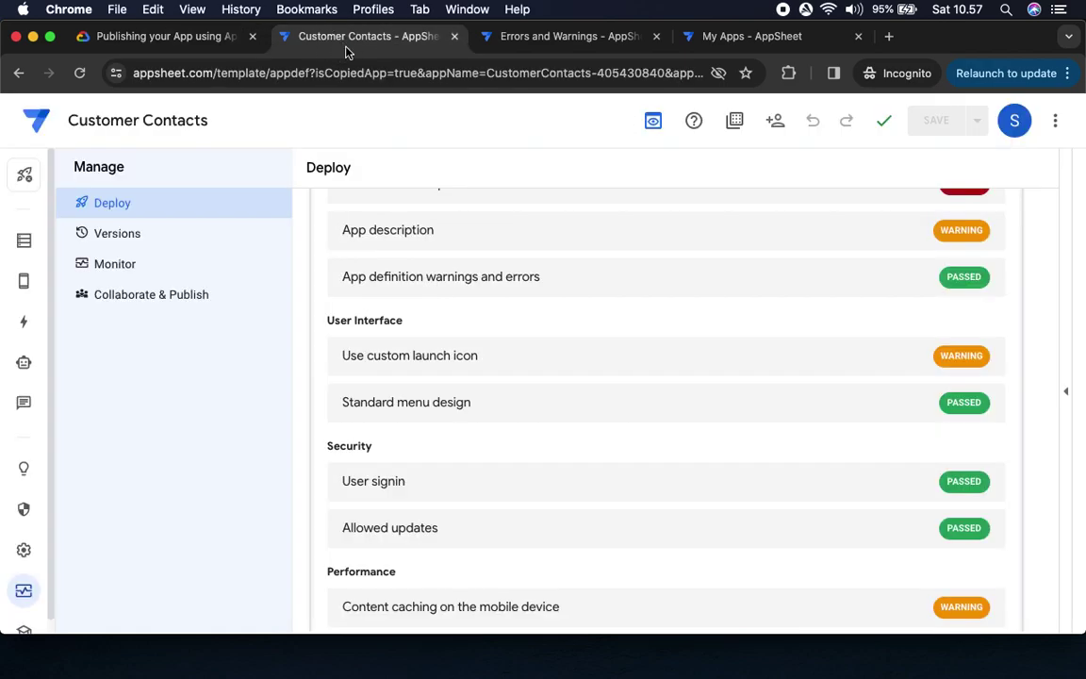
pyautogui.click(479, 356)
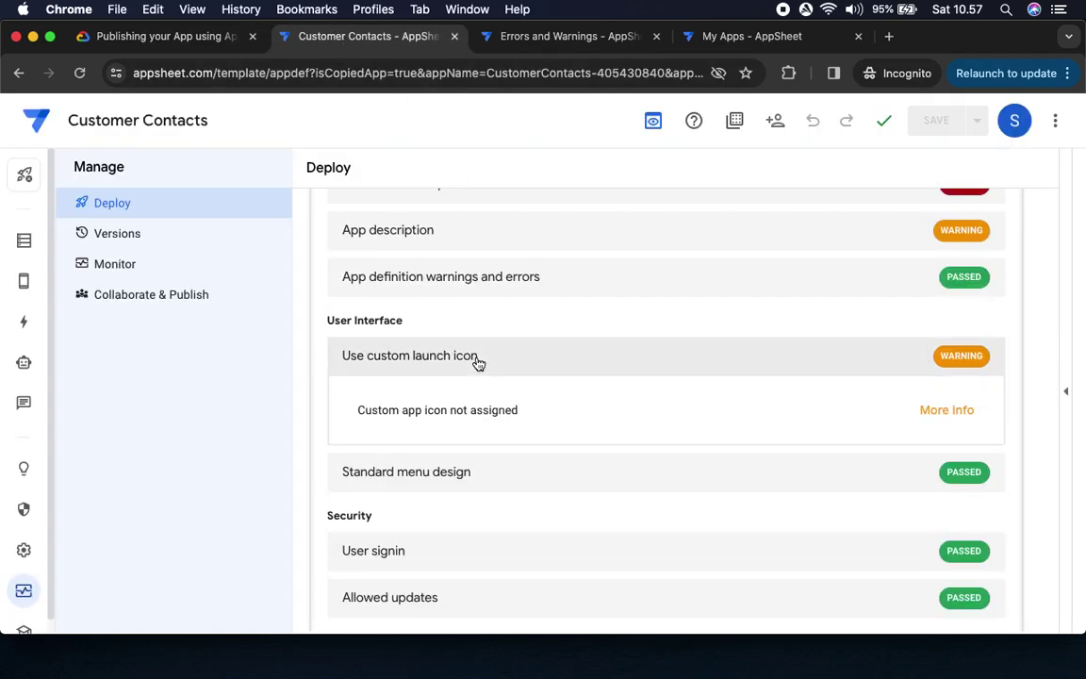
# Read the lab's Theme & Brand steps for the custom launch icon fix
pyautogui.click(184, 41)
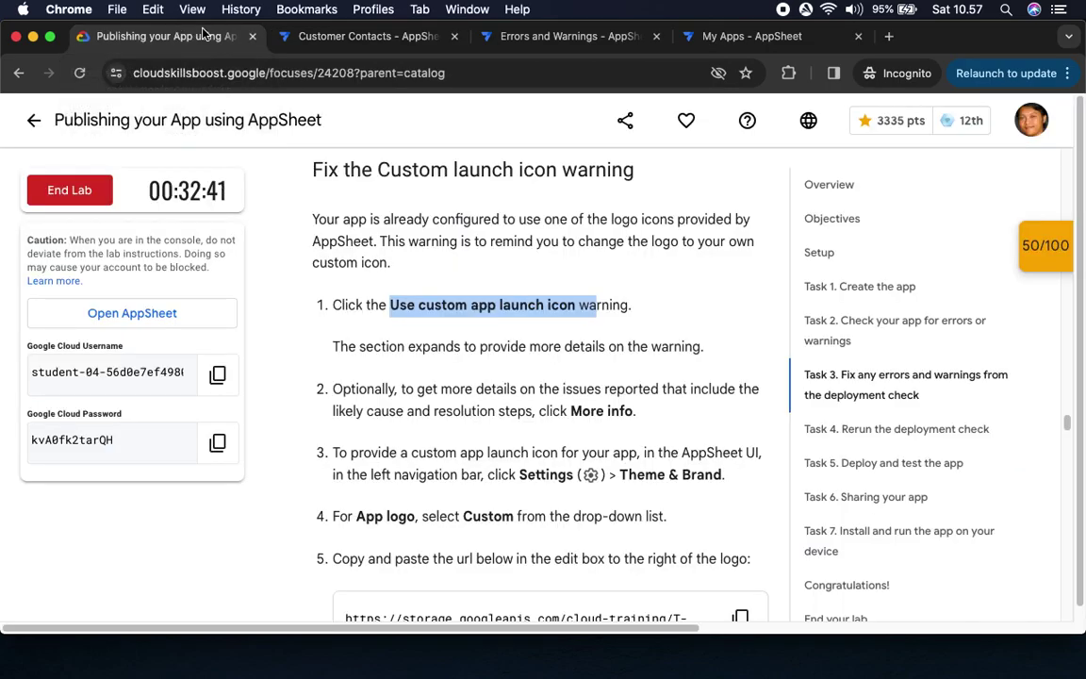
pyautogui.scroll(-3, 443, 283)
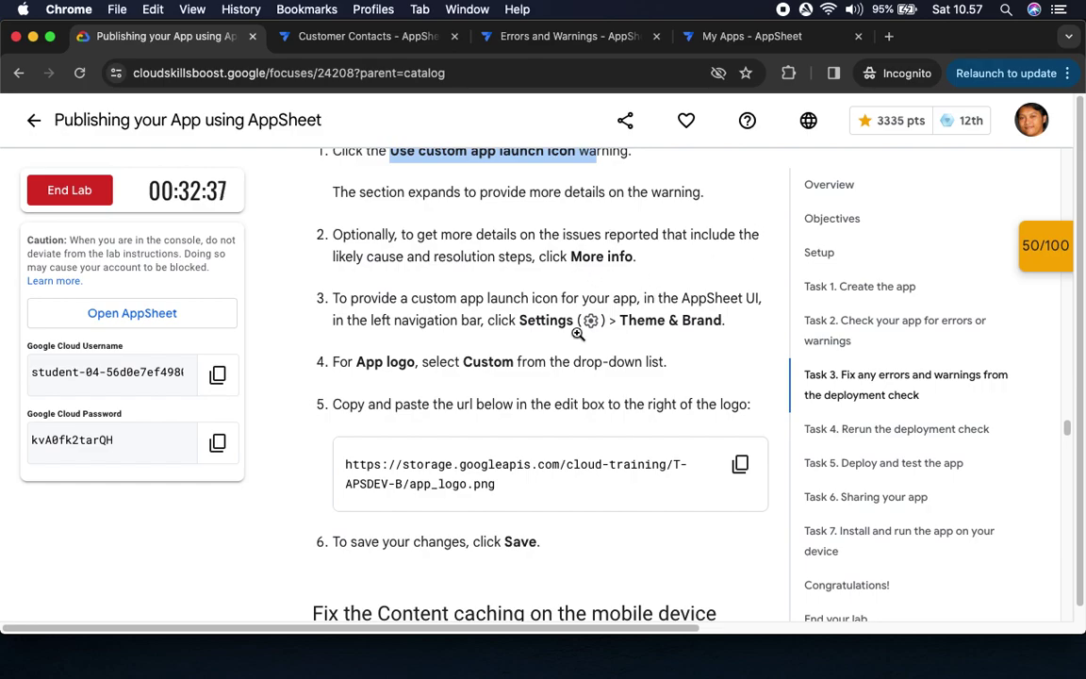
pyautogui.moveTo(521, 322); pyautogui.dragTo(723, 321)
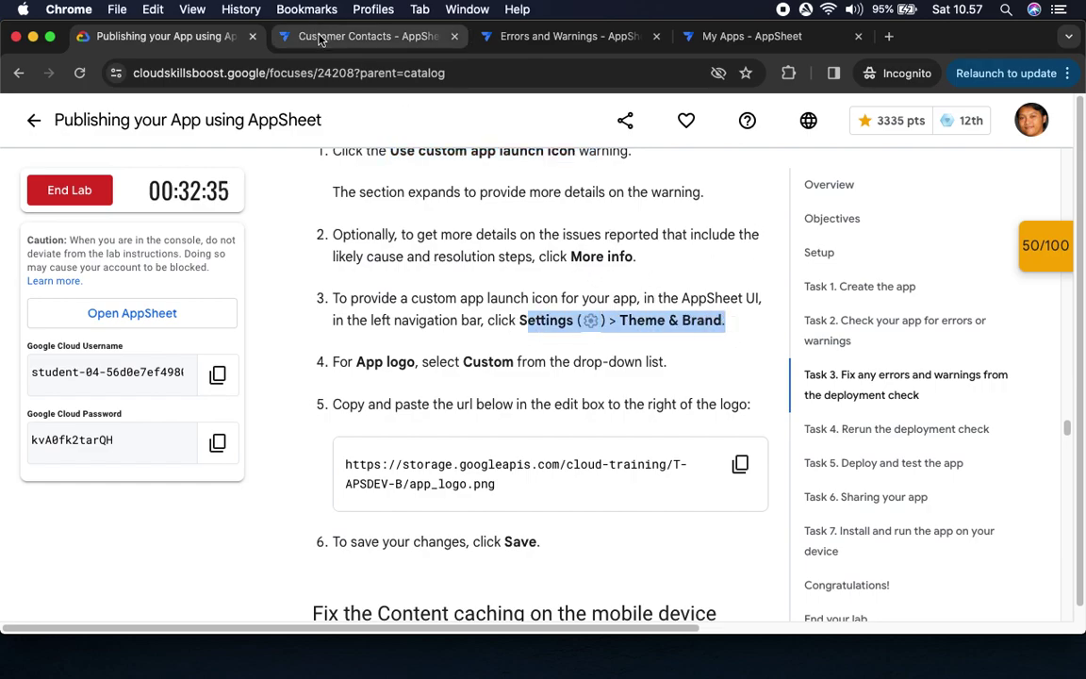
pyautogui.click(364, 36)
# Open the app's Theme & Brand settings and read the next lab instruction
pyautogui.click(24, 550)
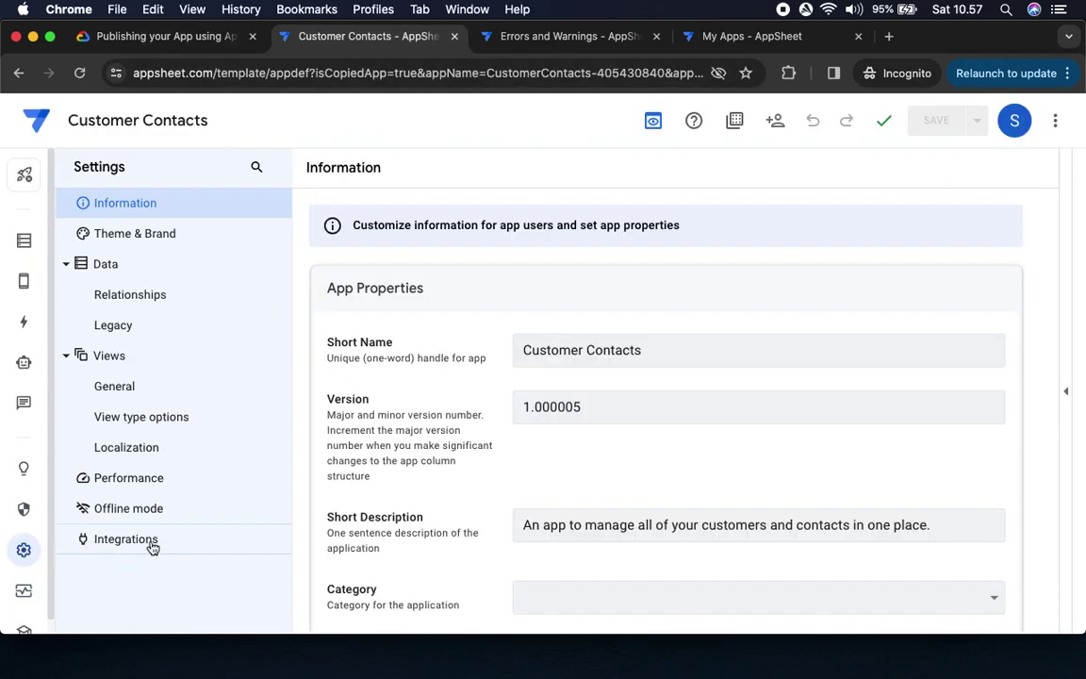
pyautogui.click(111, 233)
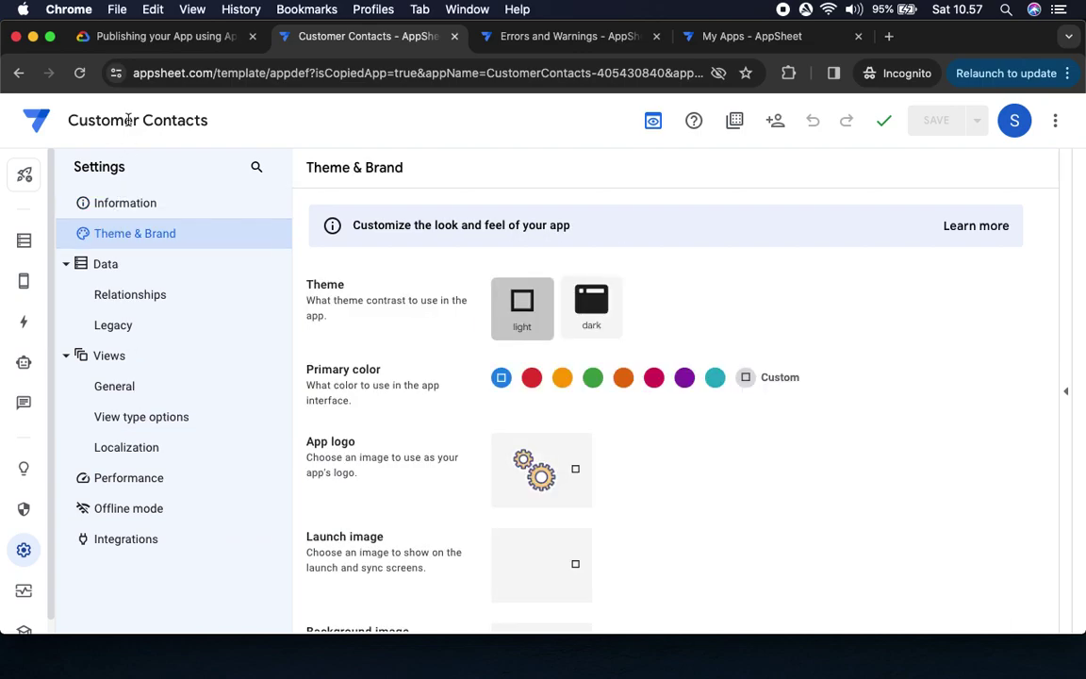
pyautogui.click(159, 37)
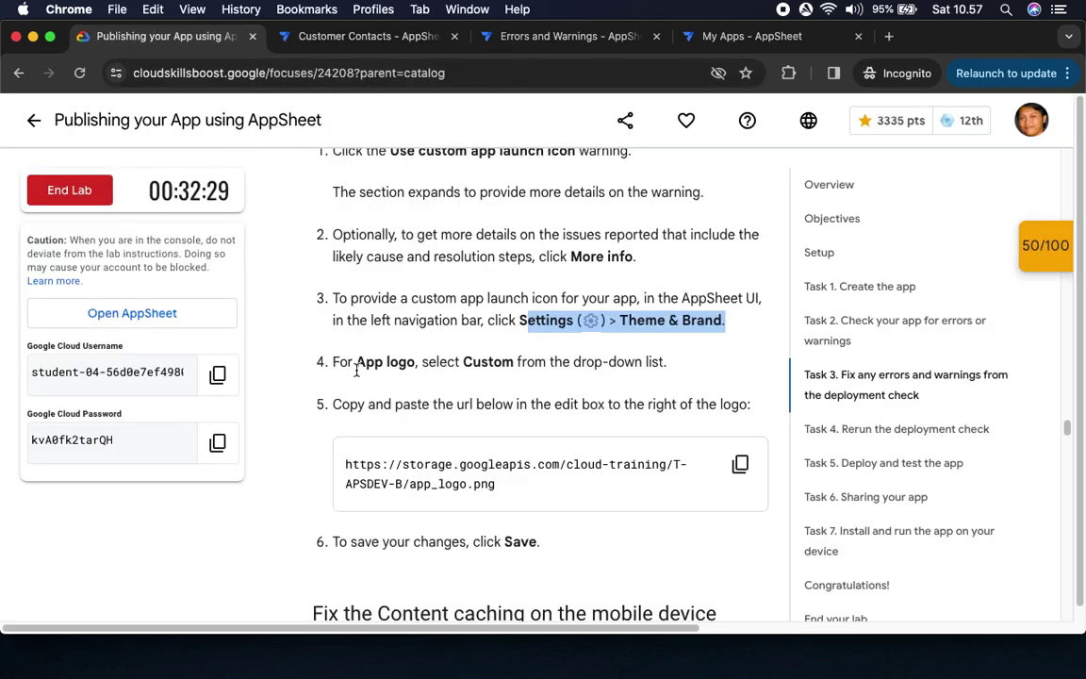
pyautogui.scroll(-5, 516, 411)
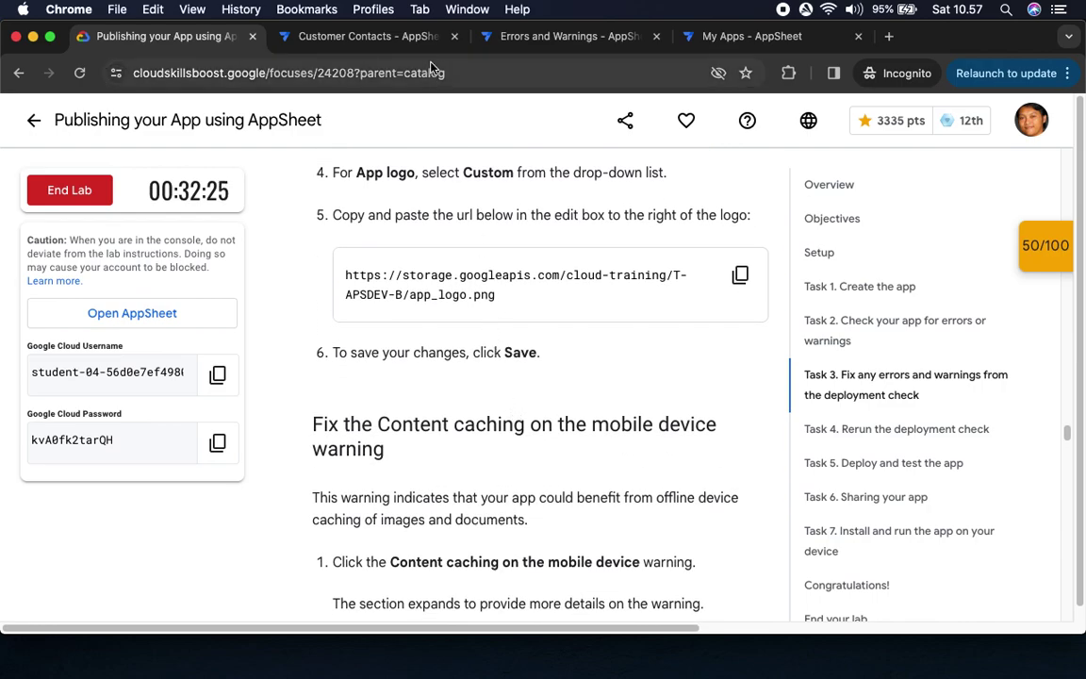
pyautogui.click(380, 42)
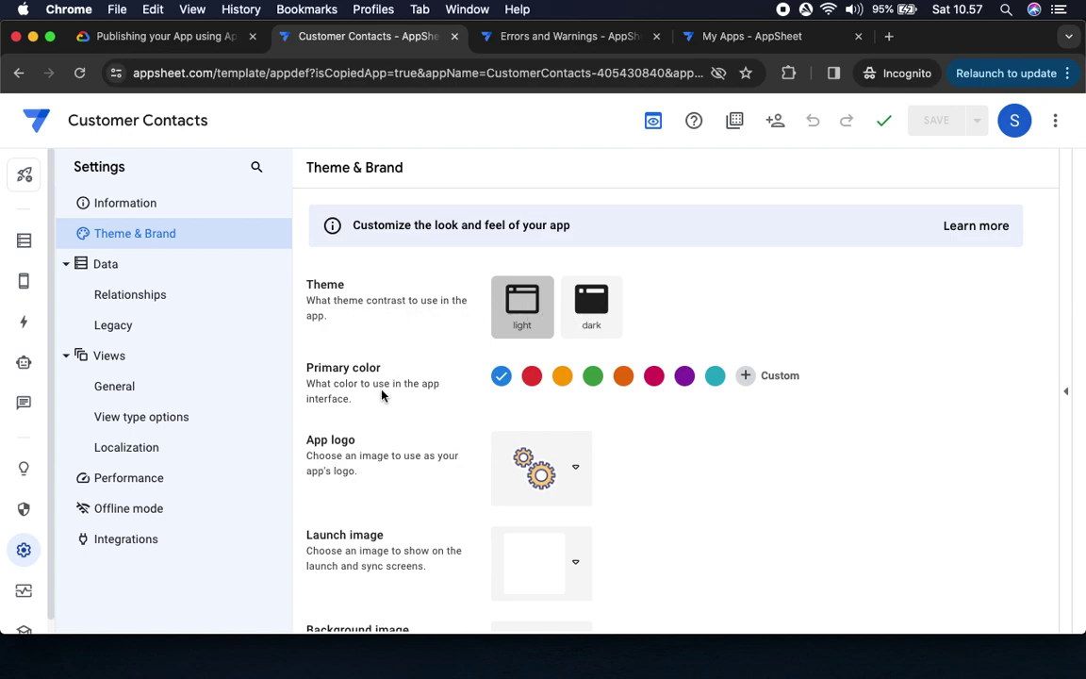
# Set the App logo to CUSTOM and bring up the lab's app_logo.png URL step
pyautogui.click(577, 469)
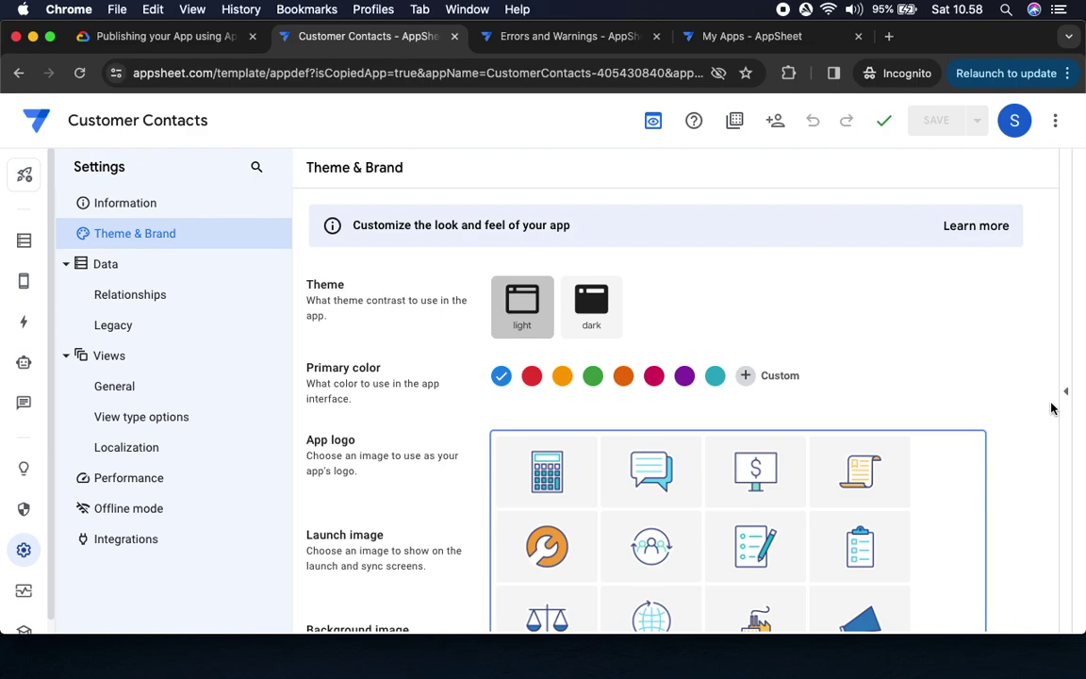
pyautogui.click(255, 574)
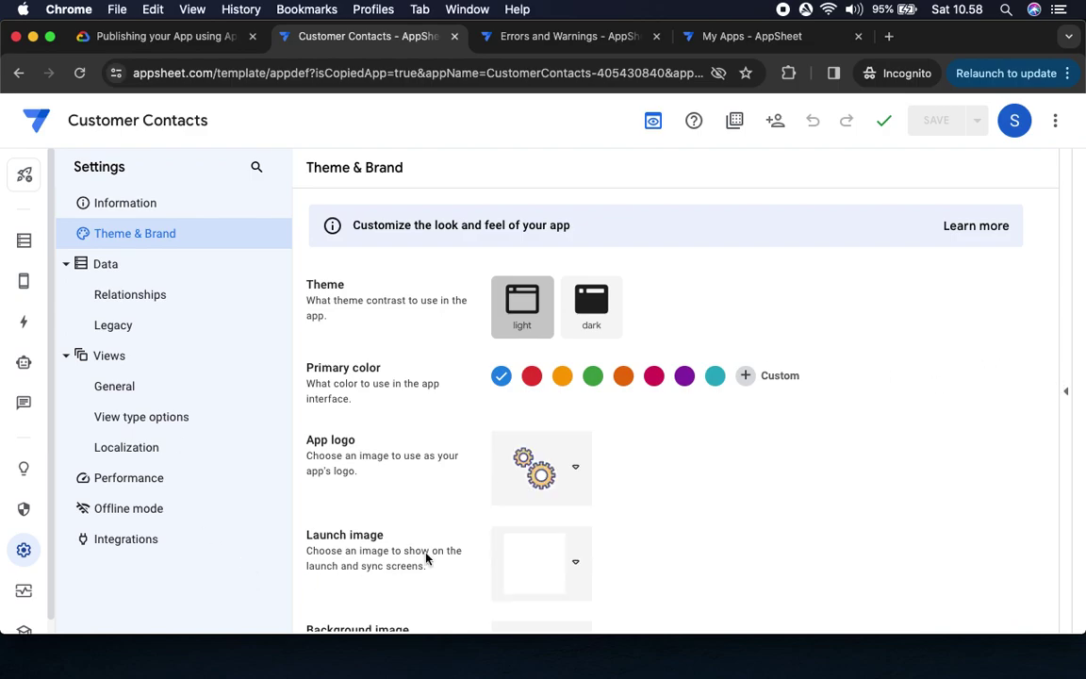
pyautogui.scroll(-10, 660, 537)
pyautogui.scroll(4, 762, 531)
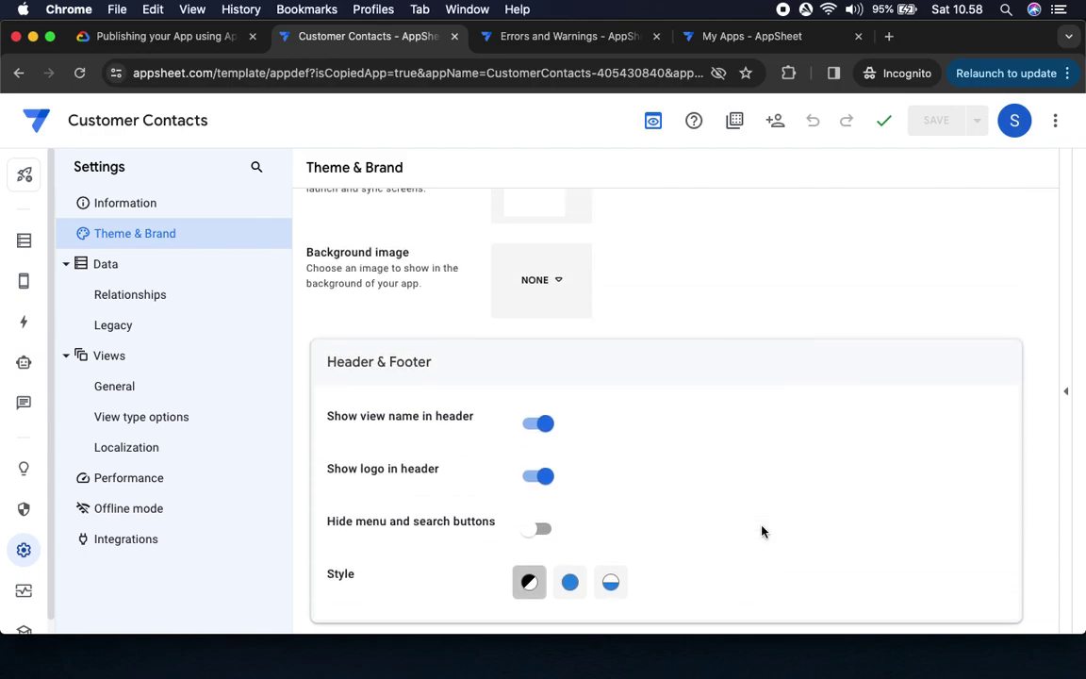
pyautogui.scroll(3, 761, 529)
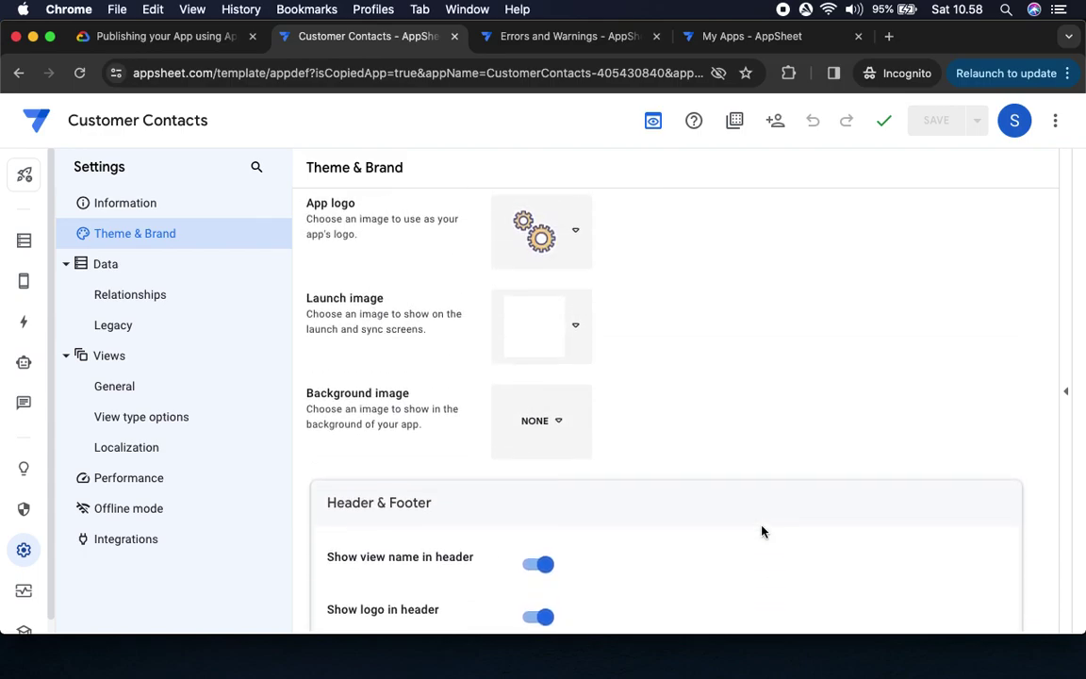
pyautogui.scroll(-1, 732, 470)
pyautogui.click(571, 231)
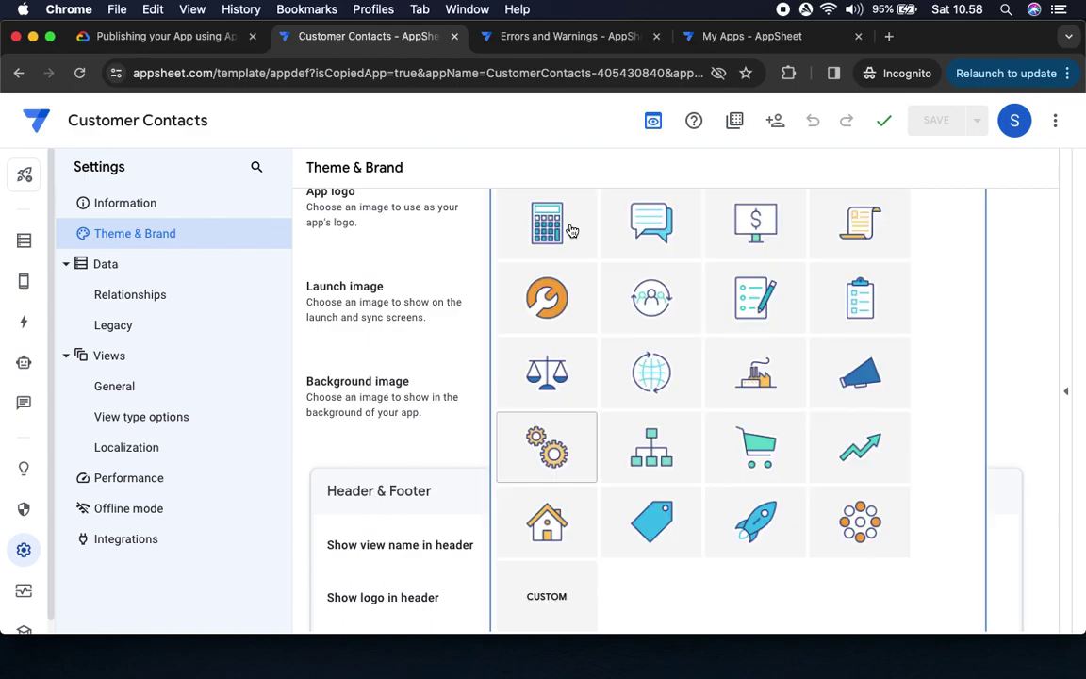
pyautogui.click(544, 604)
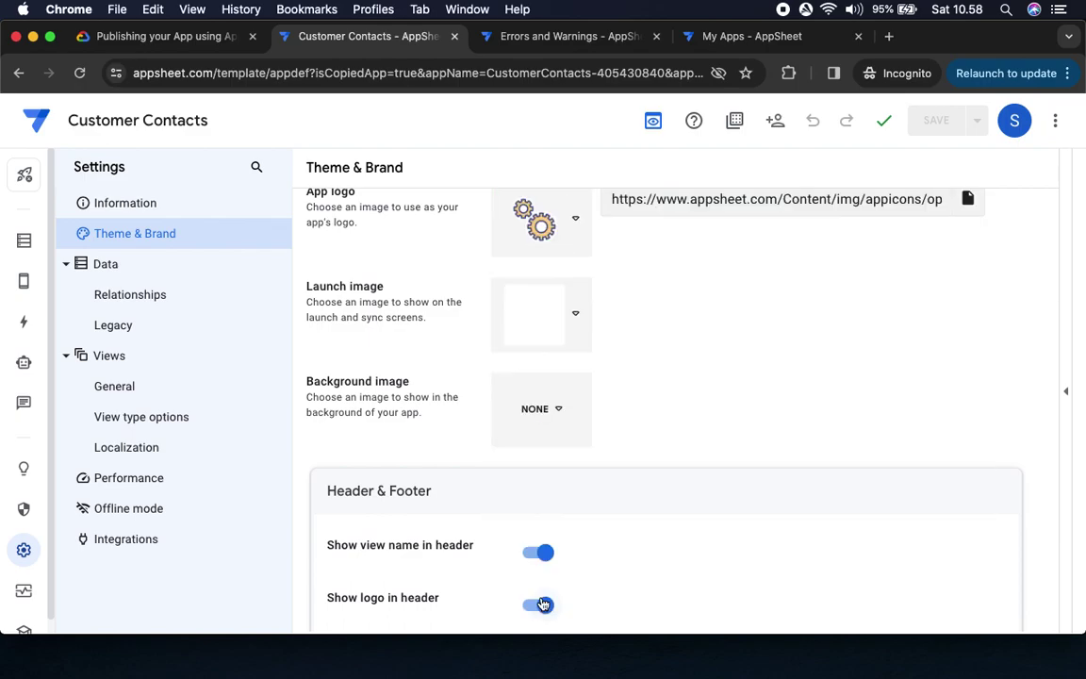
pyautogui.scroll(3, 761, 400)
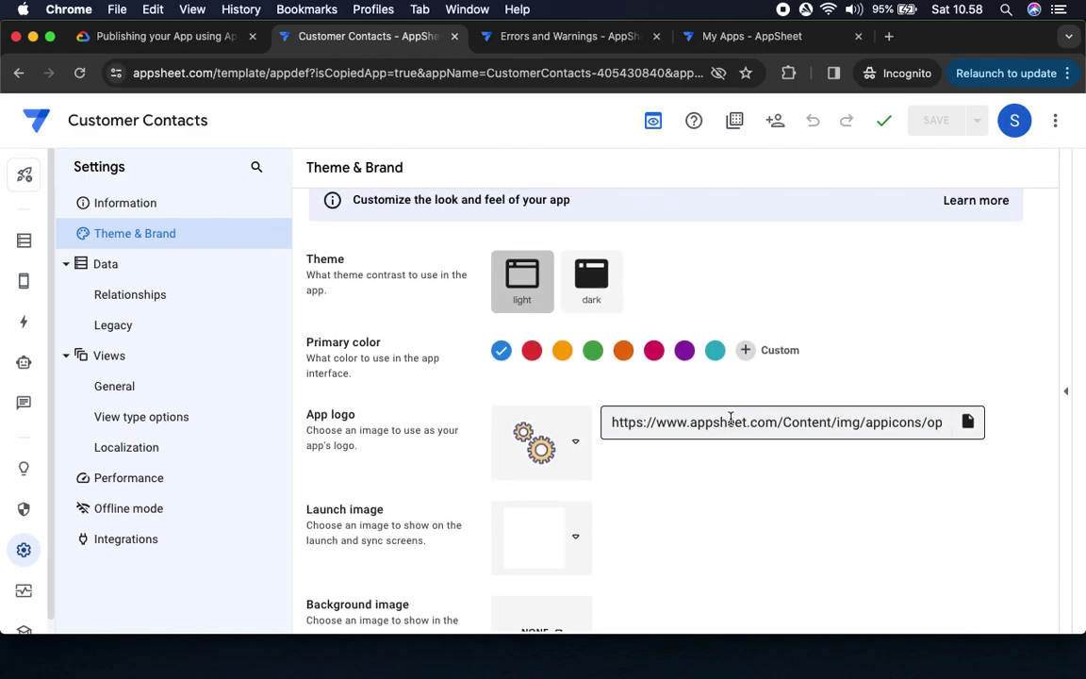
pyautogui.click(165, 36)
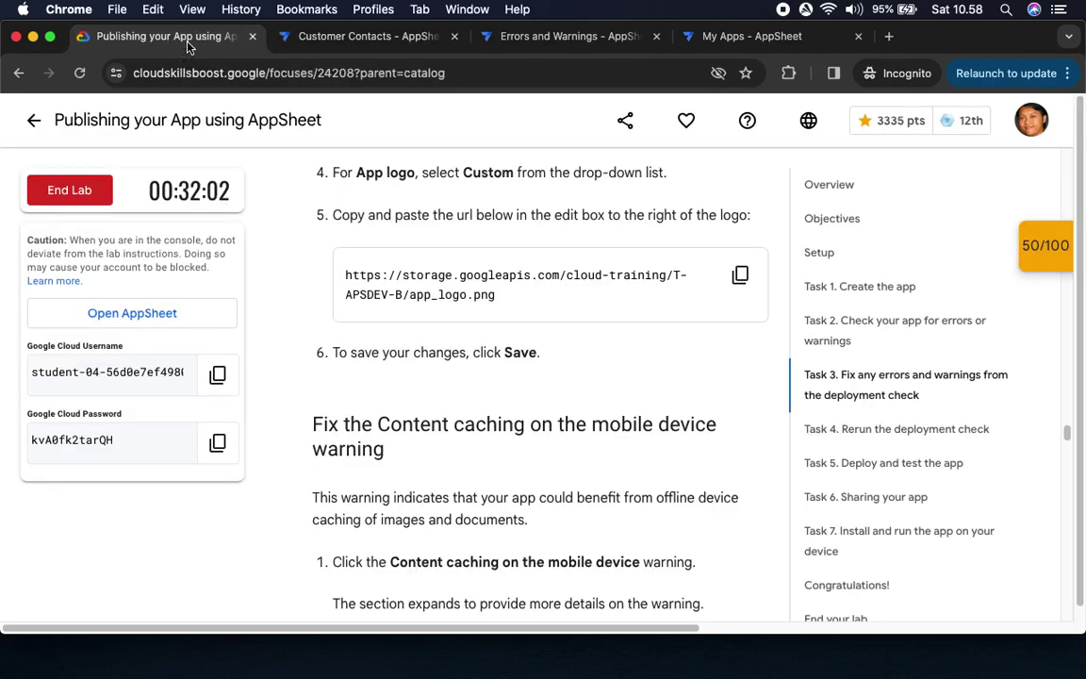
# Replace the App logo URL with the lab's app_logo.png address
pyautogui.click(741, 274)
pyautogui.click(368, 36)
pyautogui.click(839, 420)
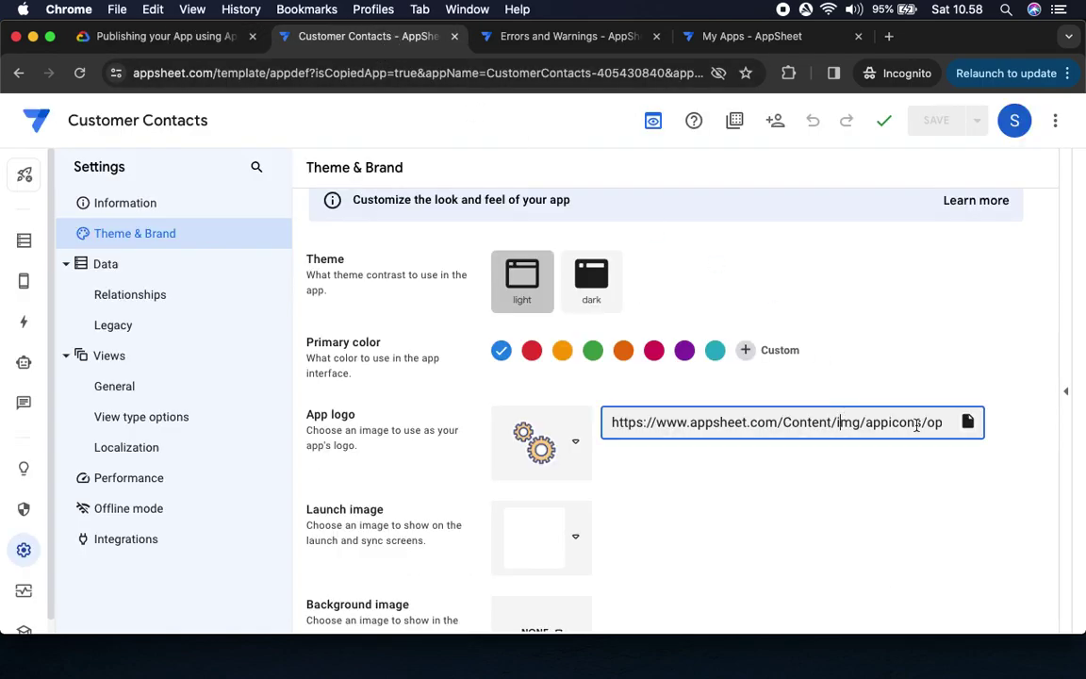
pyautogui.press('super+a')
pyautogui.press('super+v')
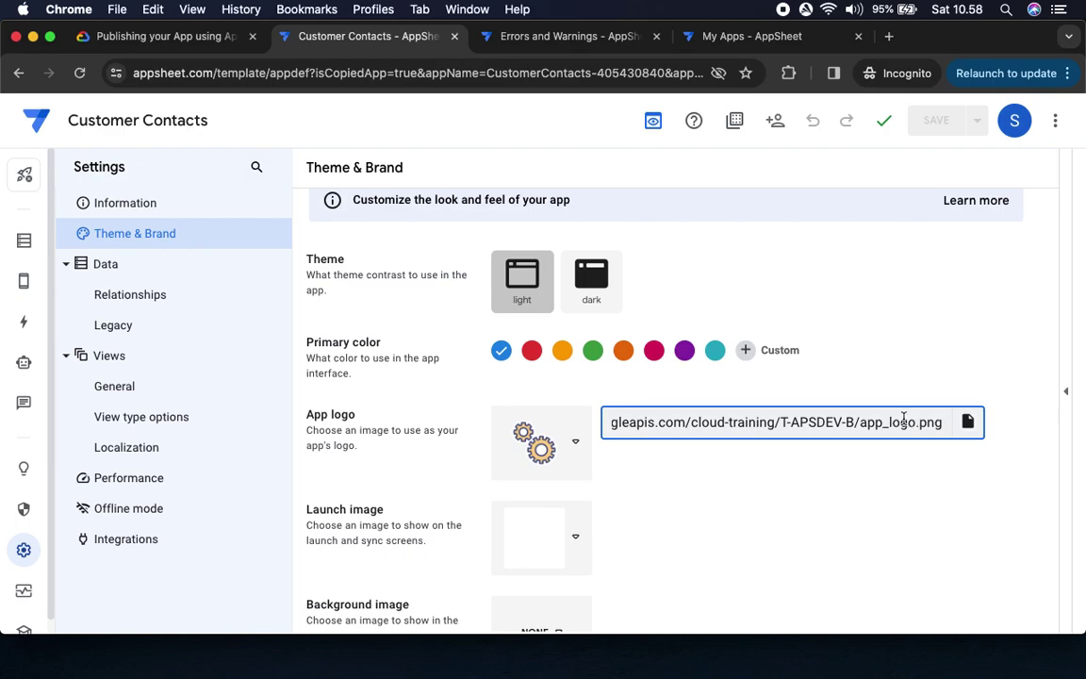
# Save the app, then note the lab's Content caching warning
pyautogui.click(165, 38)
pyautogui.moveTo(479, 353); pyautogui.dragTo(675, 358)
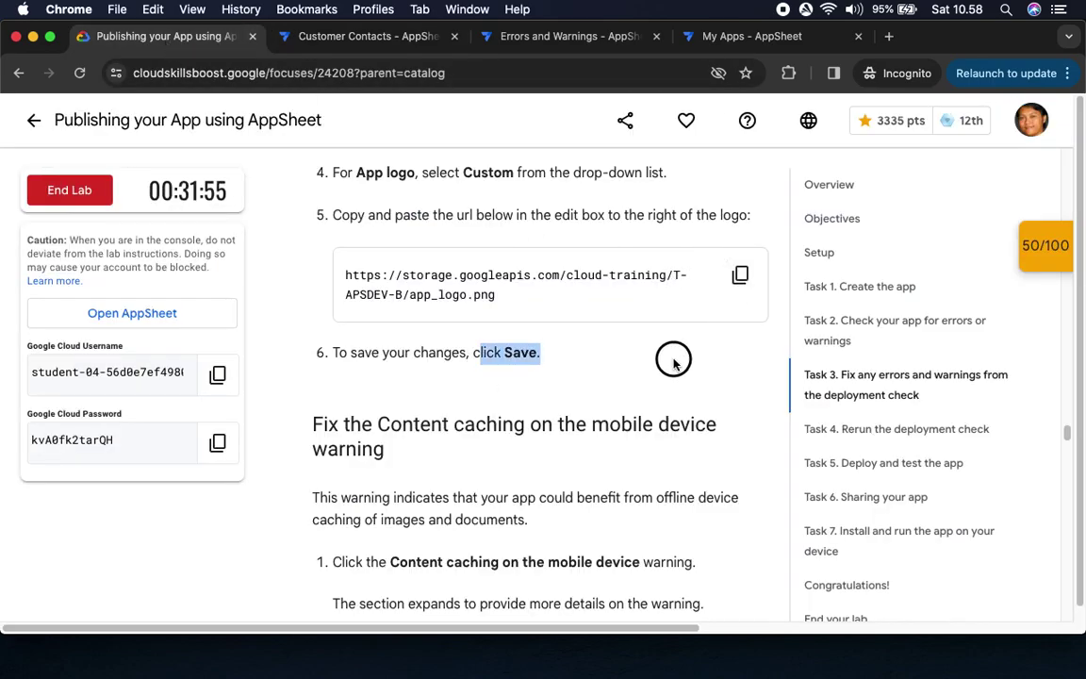
pyautogui.click(316, 40)
pyautogui.click(936, 119)
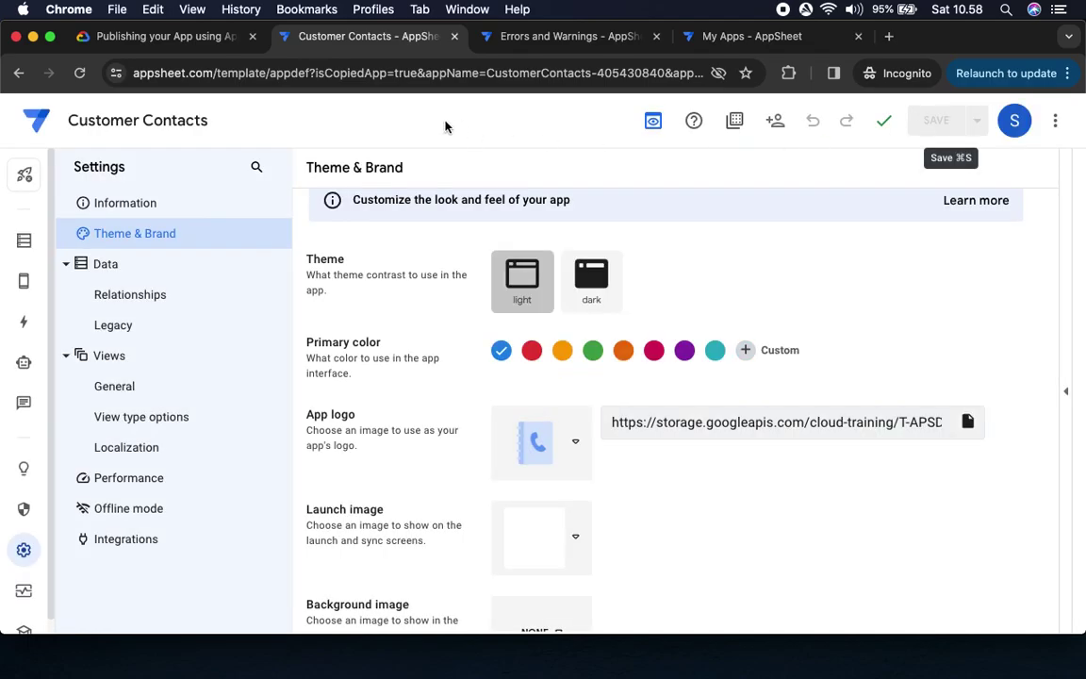
pyautogui.click(174, 41)
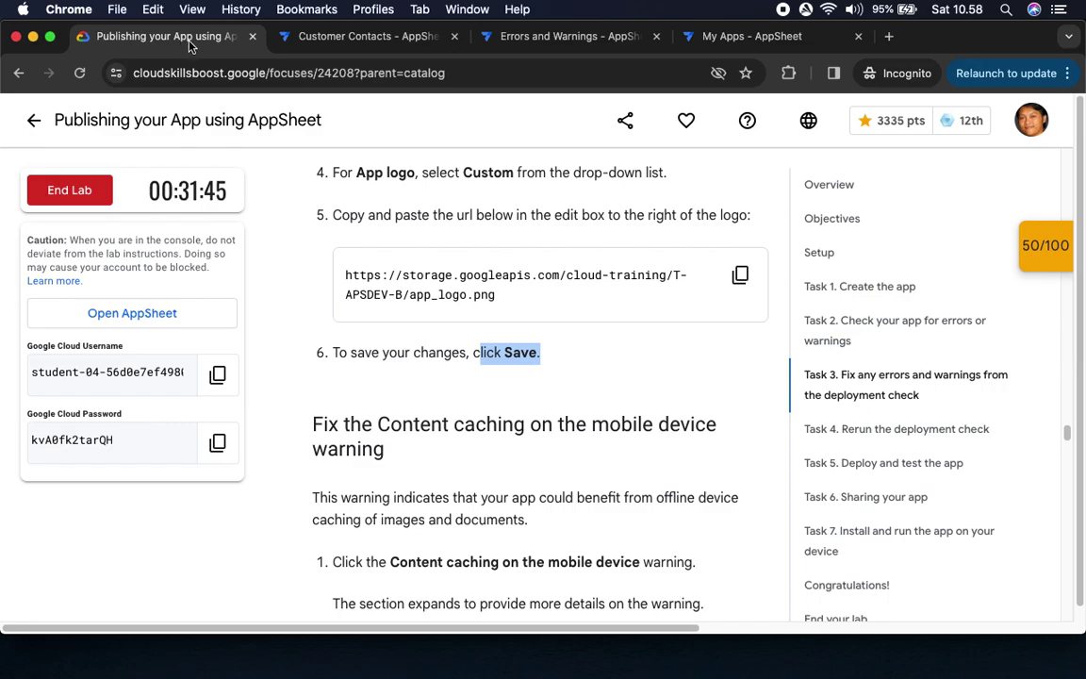
pyautogui.scroll(-5, 611, 400)
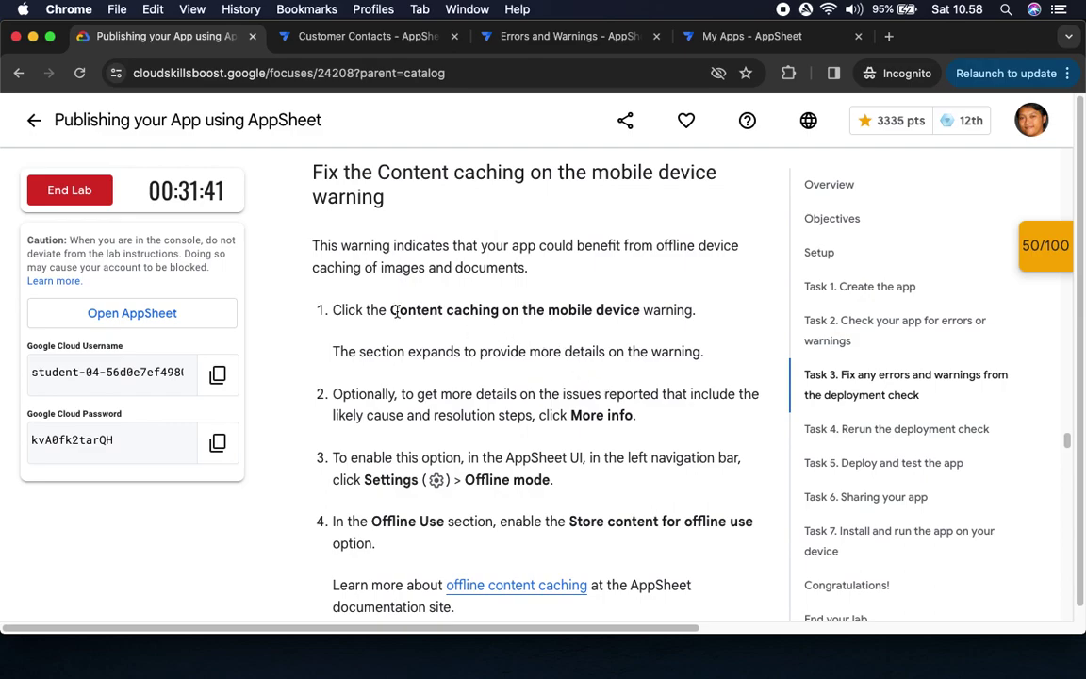
pyautogui.moveTo(378, 310); pyautogui.dragTo(667, 309)
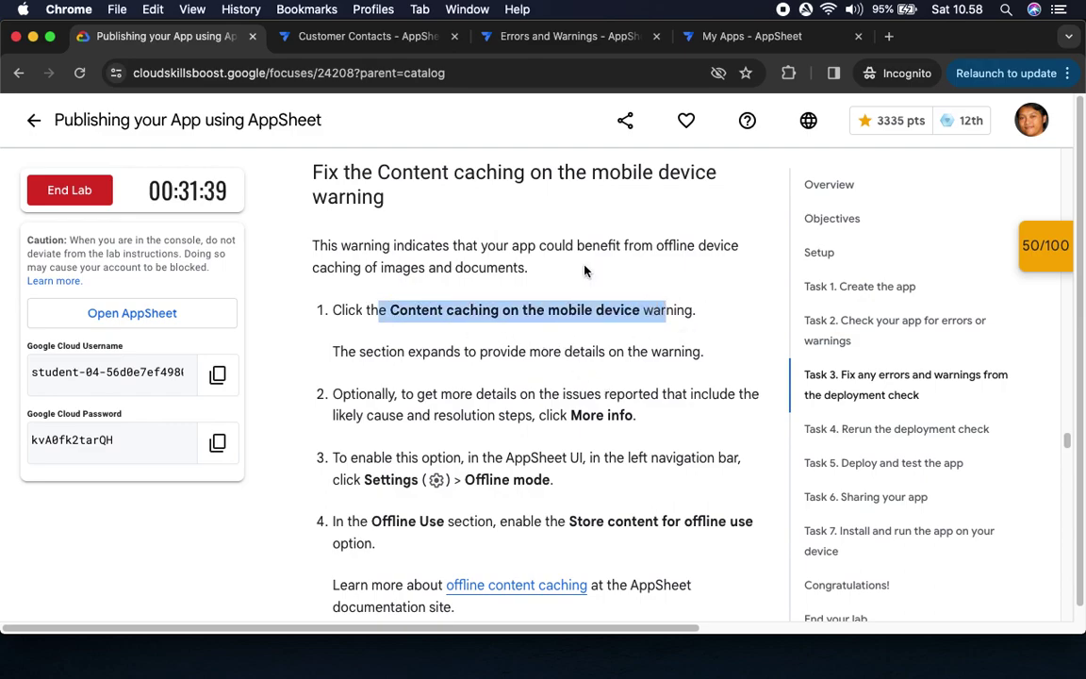
pyautogui.click(299, 39)
pyautogui.moveTo(31, 282)
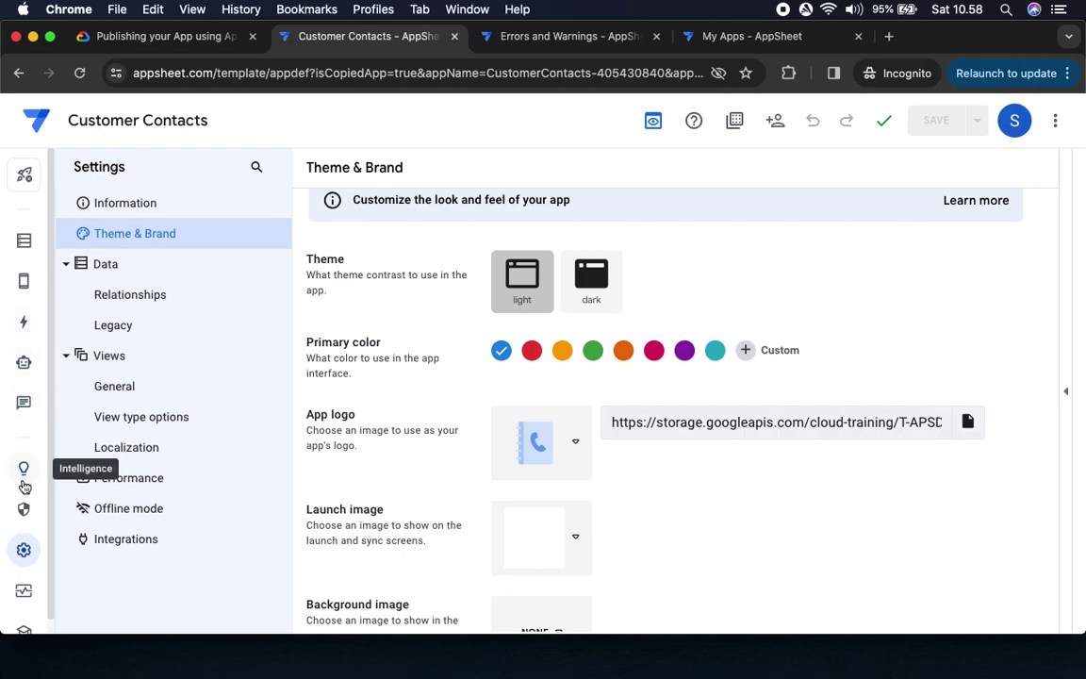
# Run the Deployment Check and expand the Content caching on the mobile device warning
pyautogui.click(24, 591)
pyautogui.click(120, 215)
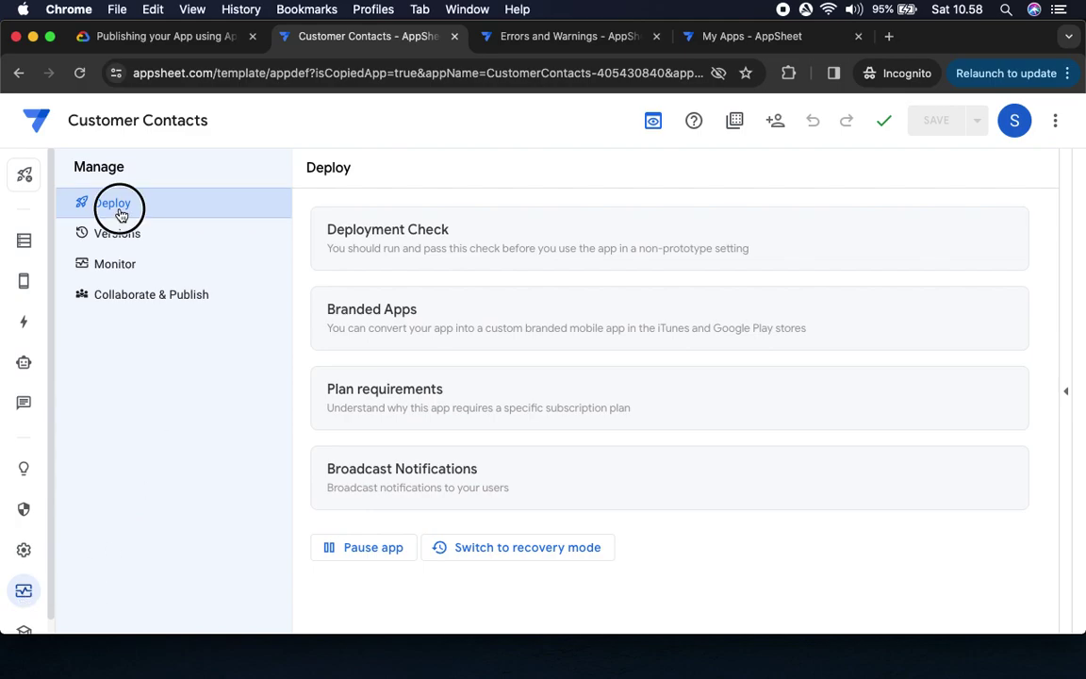
pyautogui.click(545, 238)
pyautogui.scroll(-2, 678, 396)
pyautogui.scroll(-5, 707, 418)
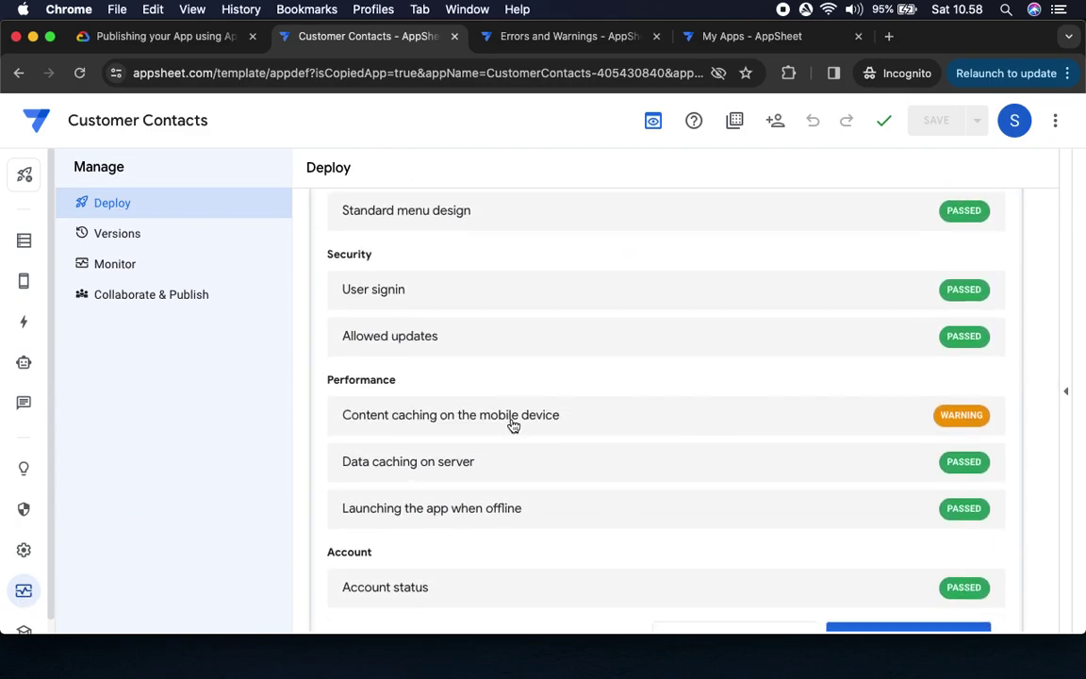
pyautogui.click(513, 425)
pyautogui.scroll(-2, 399, 375)
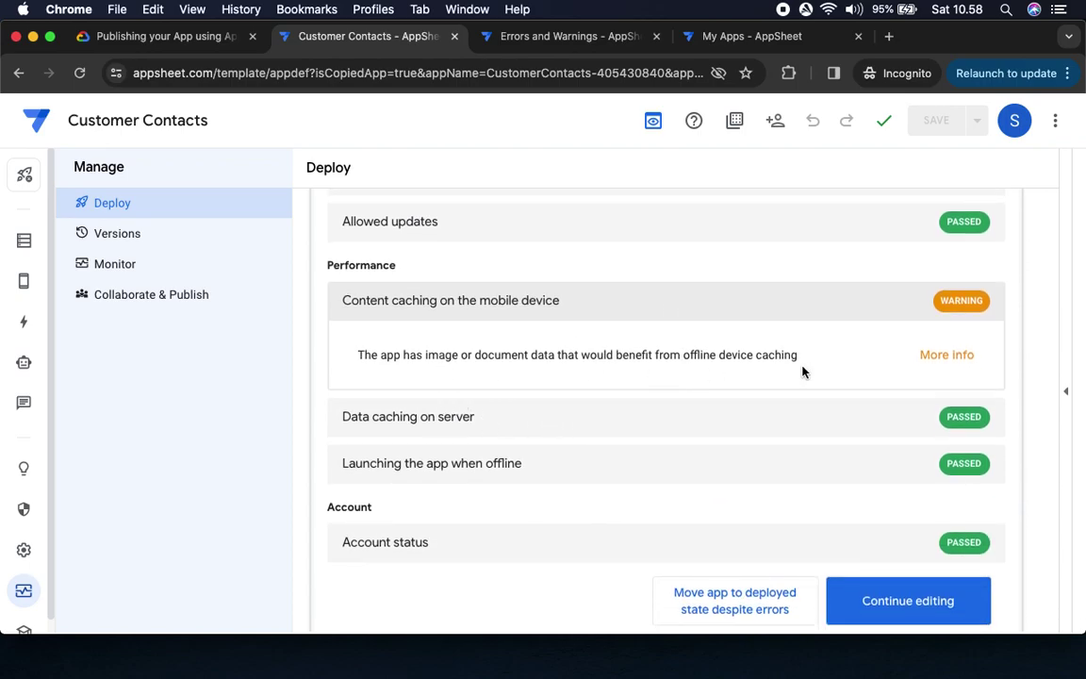
# Read the lab's fix for the caching warning and open the app's Settings
pyautogui.click(163, 38)
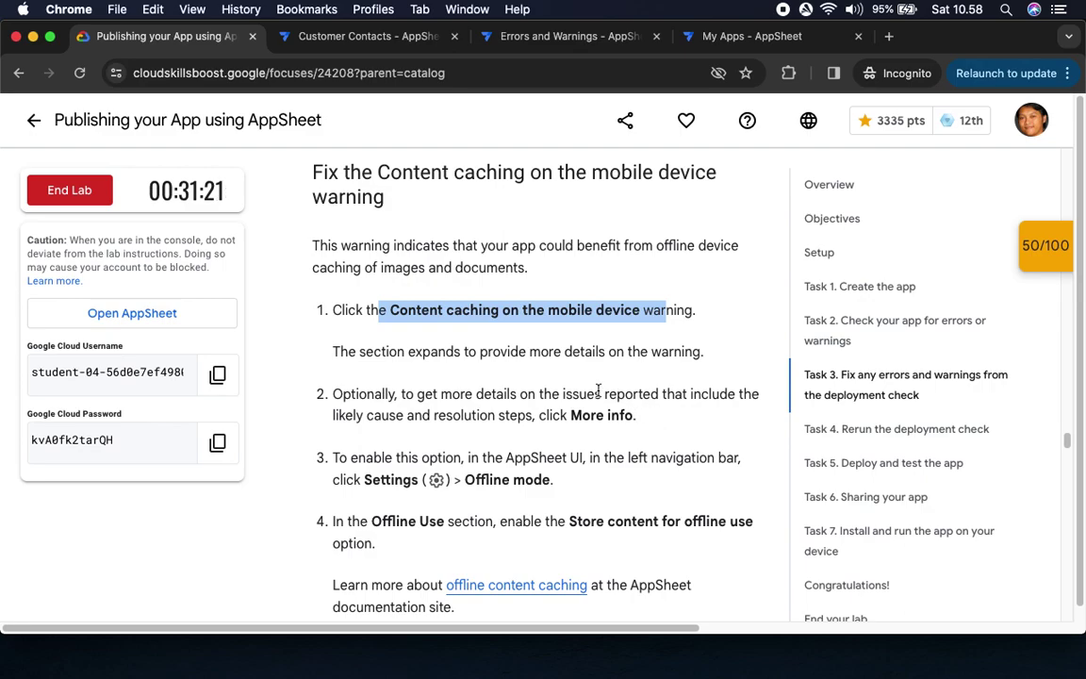
pyautogui.scroll(-3, 497, 400)
pyautogui.scroll(-4, 497, 400)
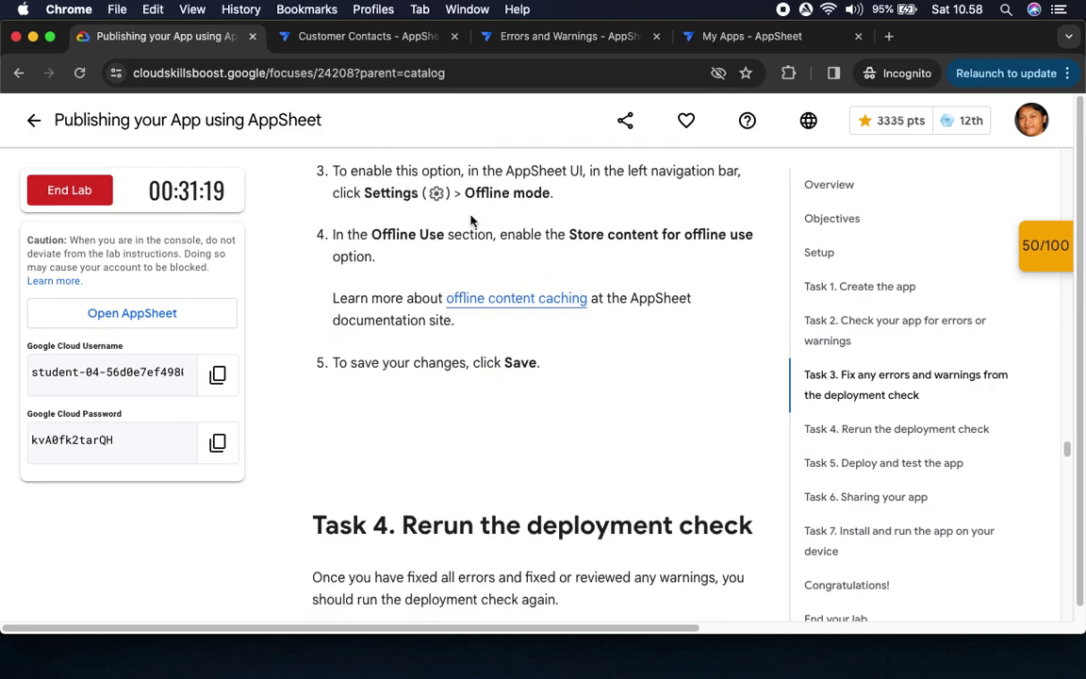
pyautogui.click(292, 37)
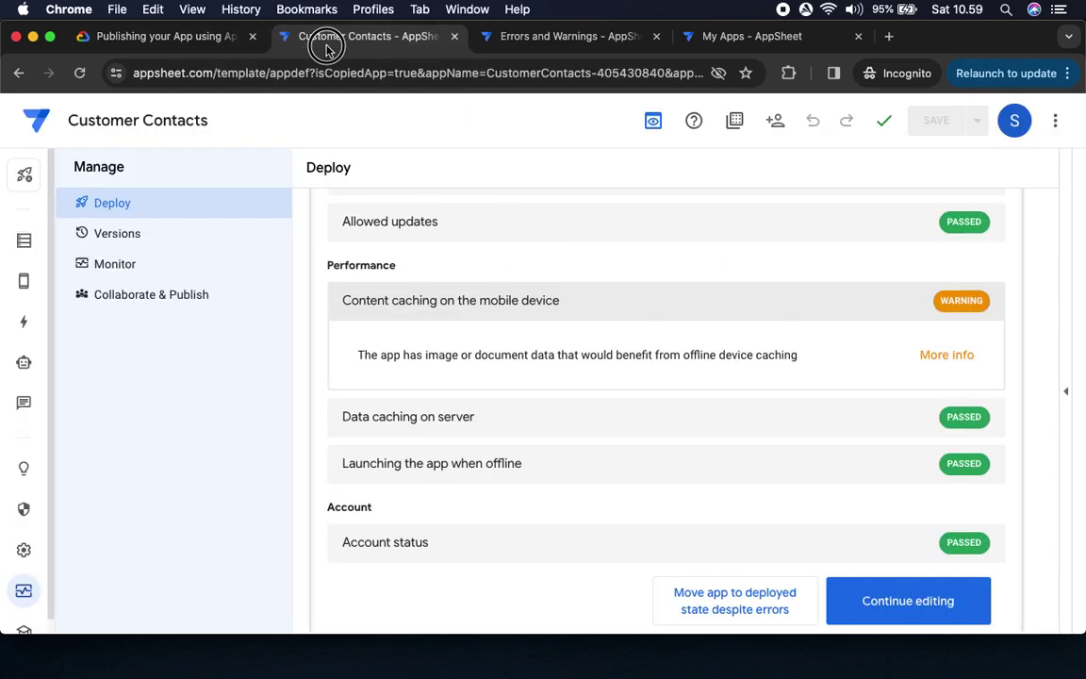
pyautogui.click(23, 557)
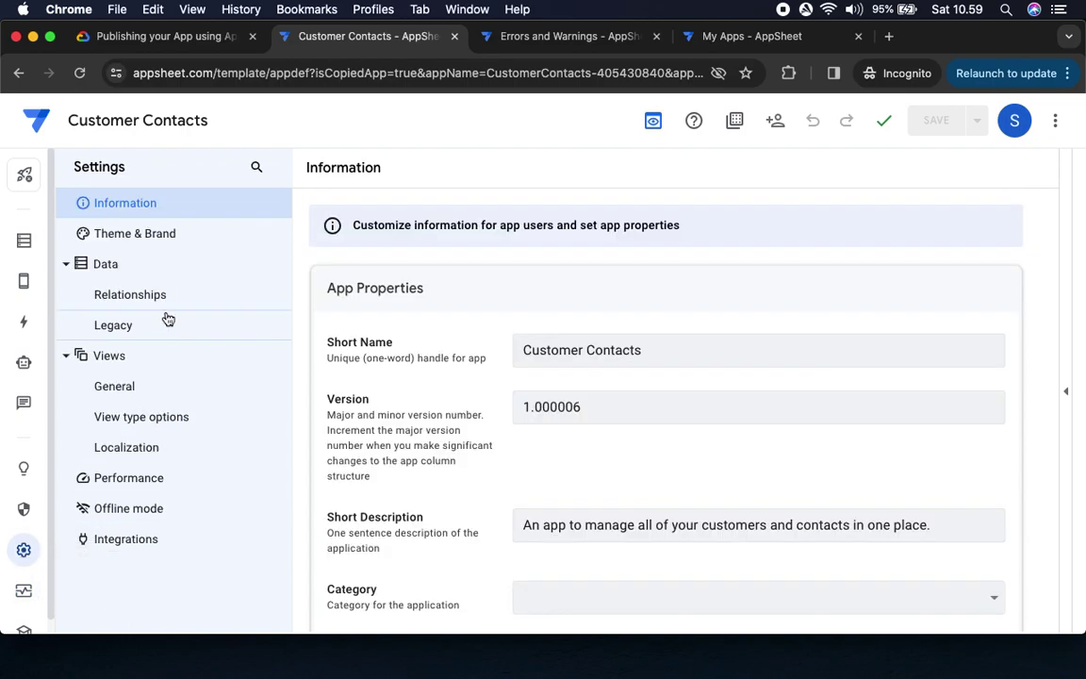
# Switch on Store content for offline use in Offline mode and save the app
pyautogui.click(143, 511)
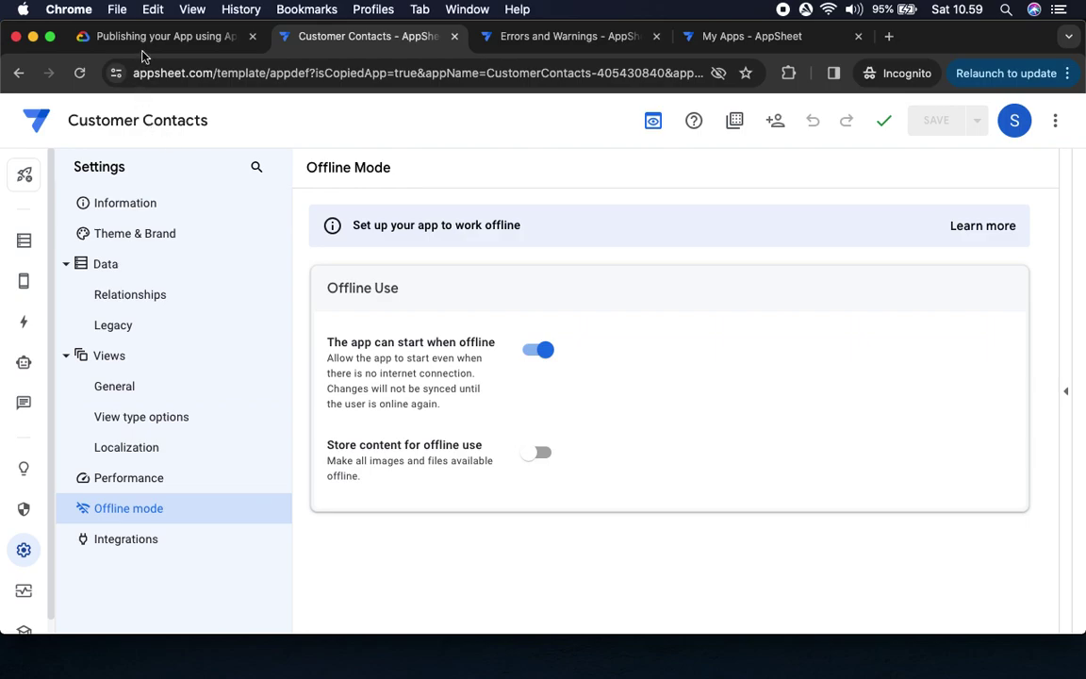
pyautogui.click(156, 35)
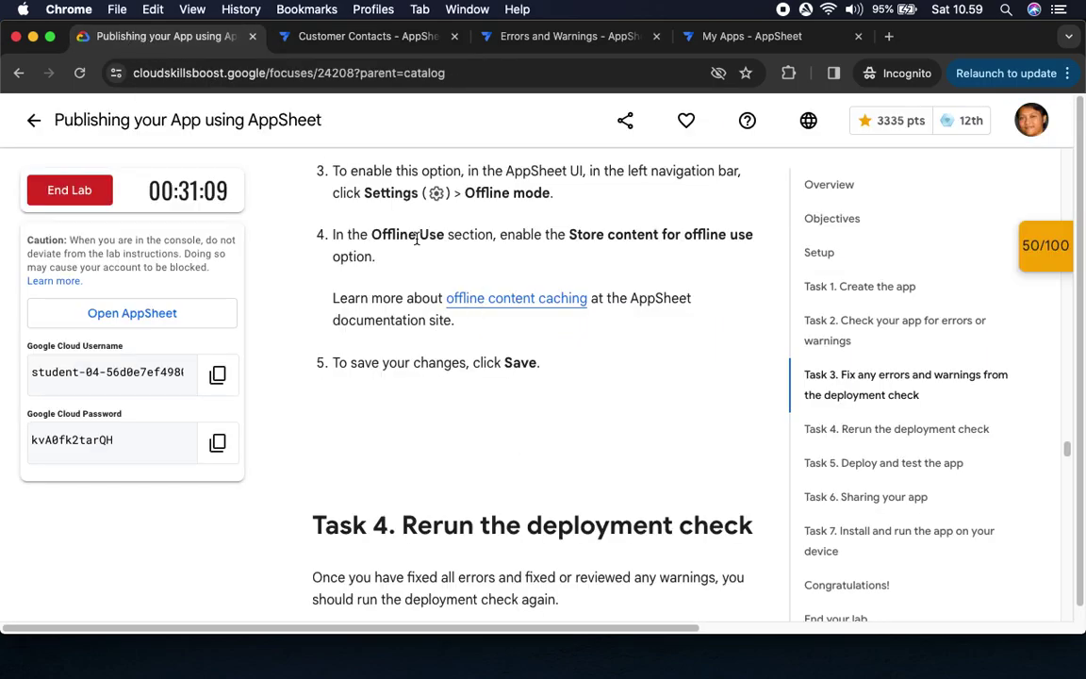
pyautogui.click(327, 43)
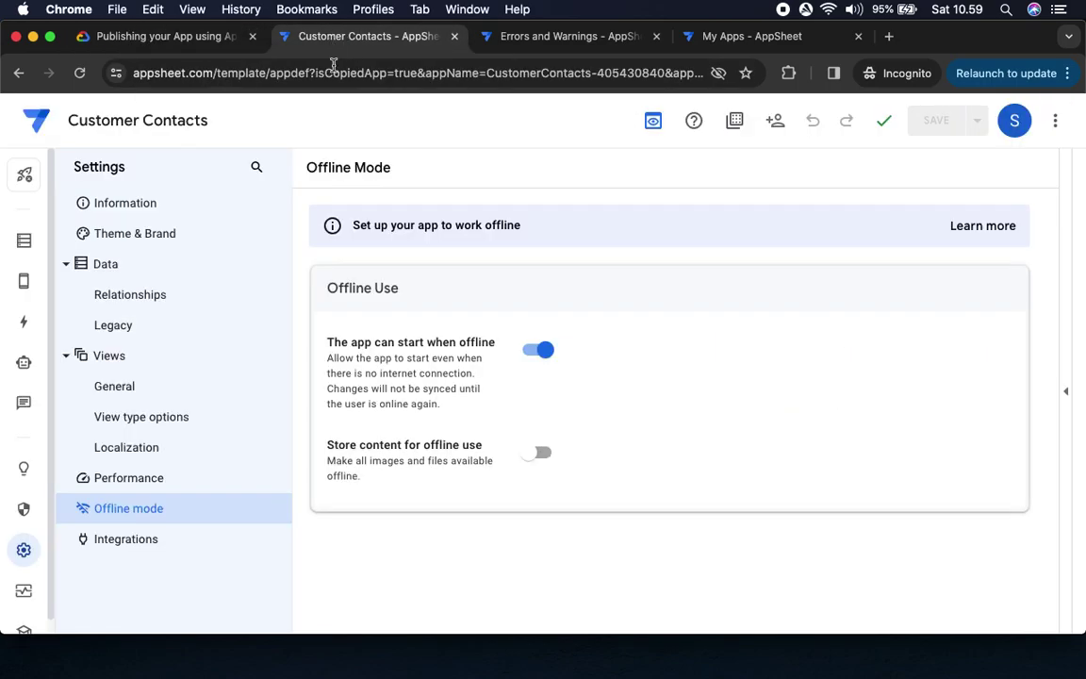
pyautogui.click(540, 454)
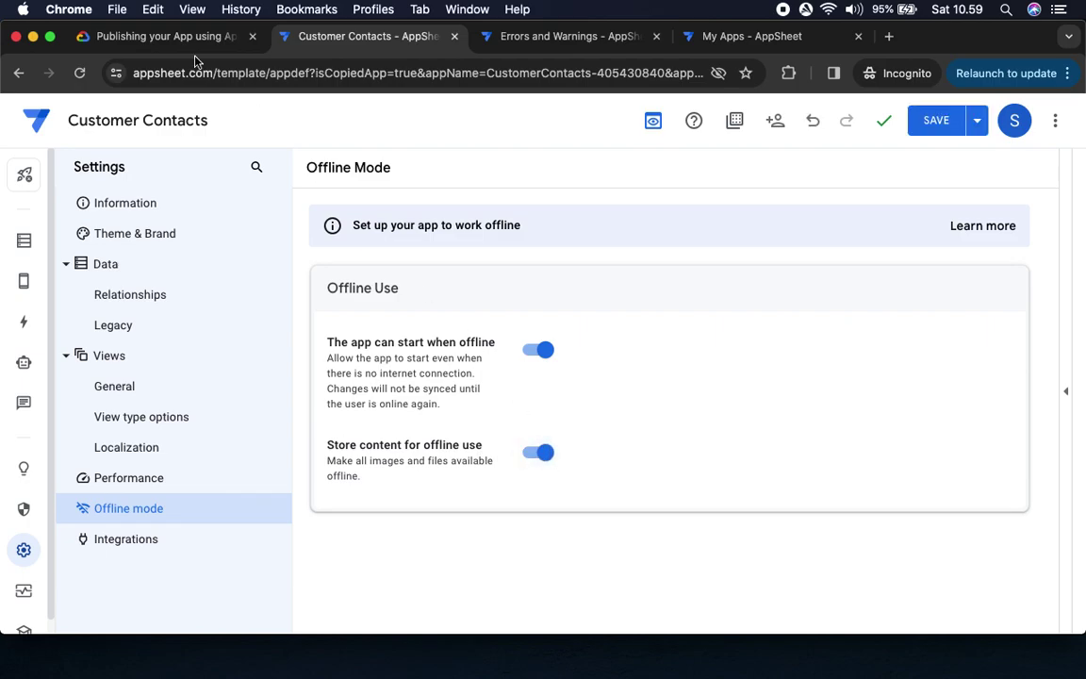
pyautogui.click(149, 36)
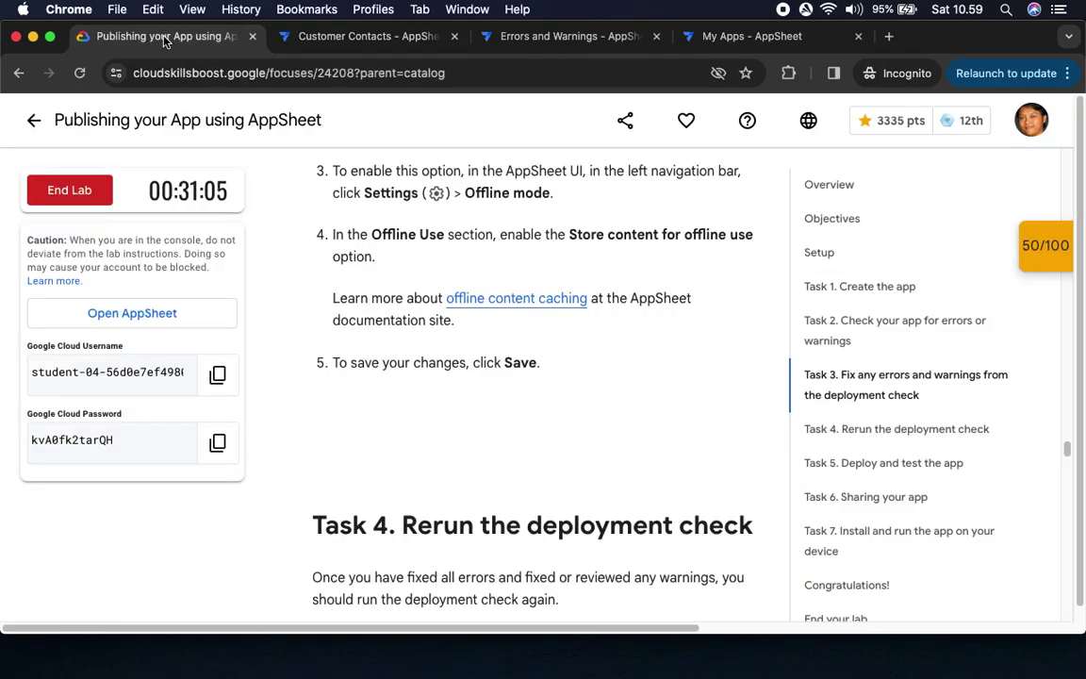
pyautogui.doubleClick(519, 362)
pyautogui.click(352, 36)
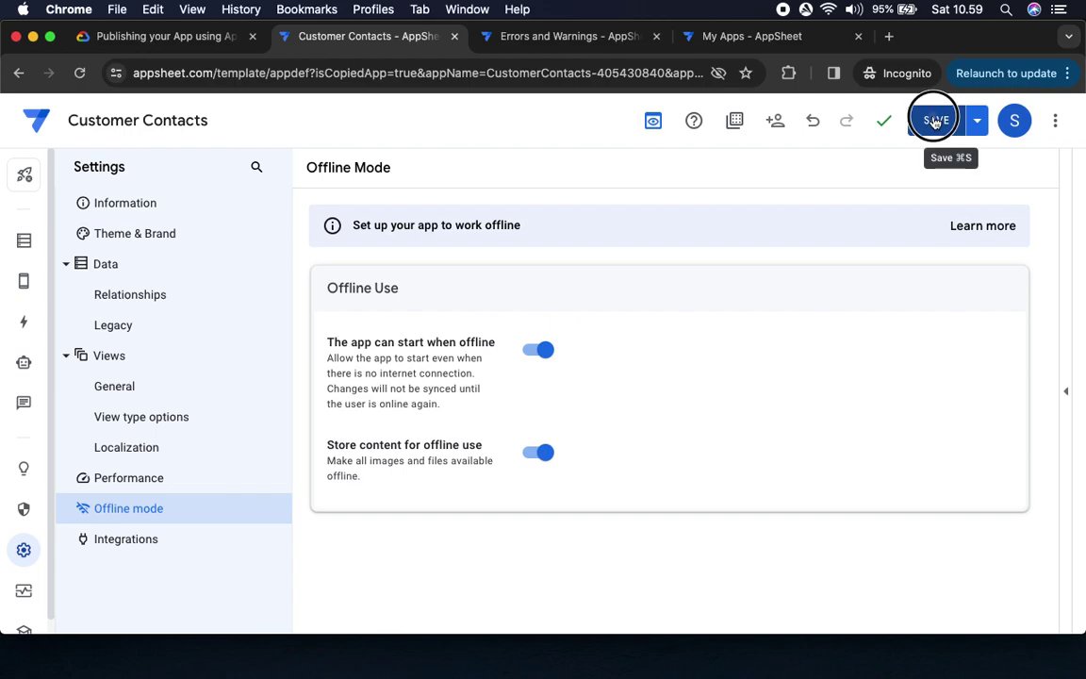
pyautogui.click(934, 117)
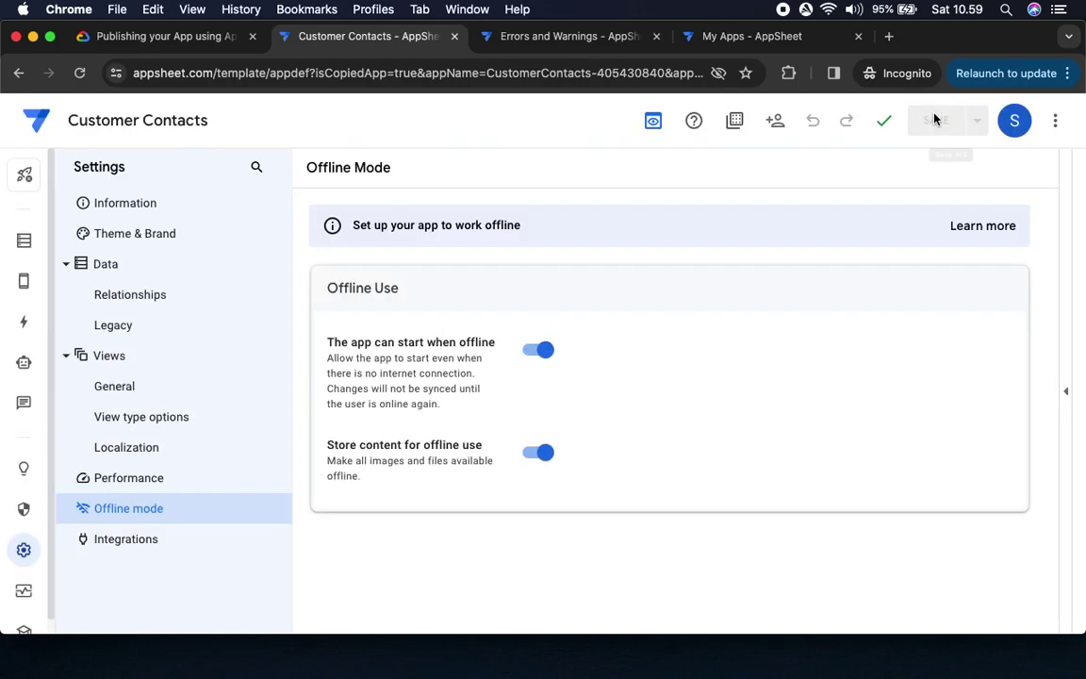
# Review the lab's next task instructions before going back to the editor
pyautogui.click(162, 38)
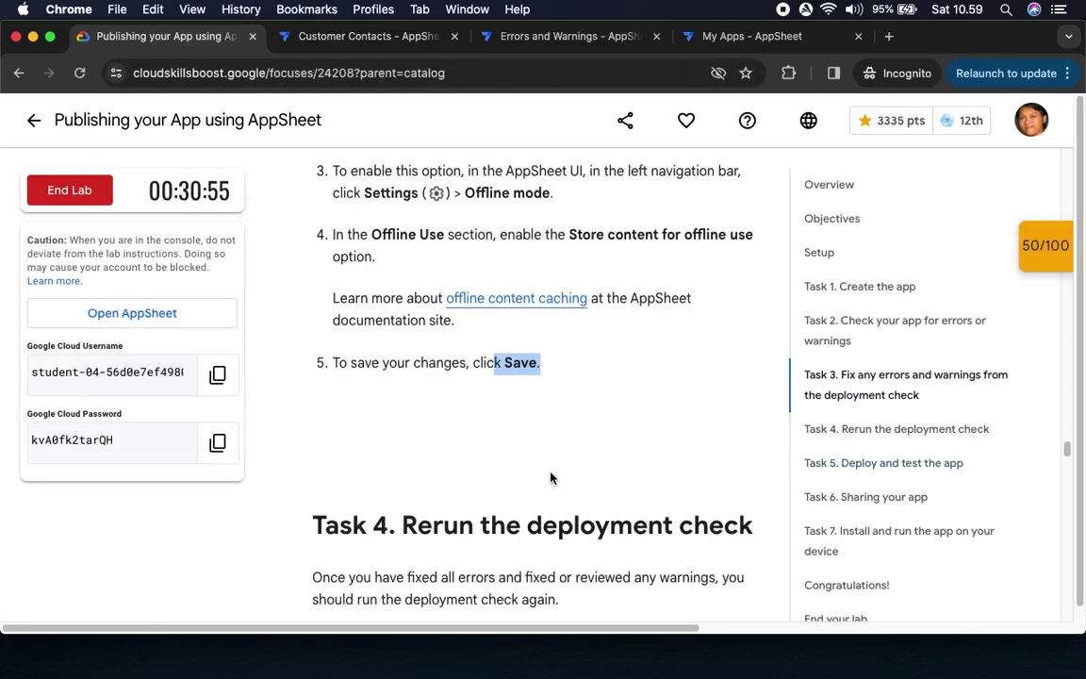
pyautogui.scroll(-5, 371, 284)
pyautogui.scroll(-2, 439, 381)
pyautogui.moveTo(547, 226); pyautogui.dragTo(725, 227)
pyautogui.scroll(-1, 630, 380)
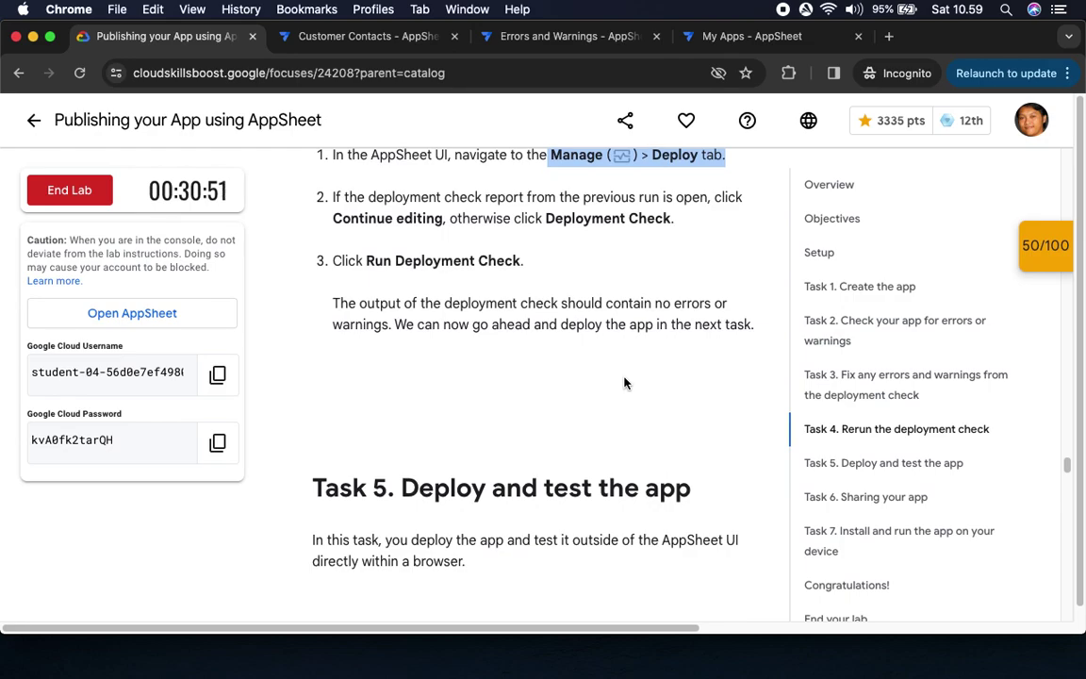
pyautogui.click(368, 36)
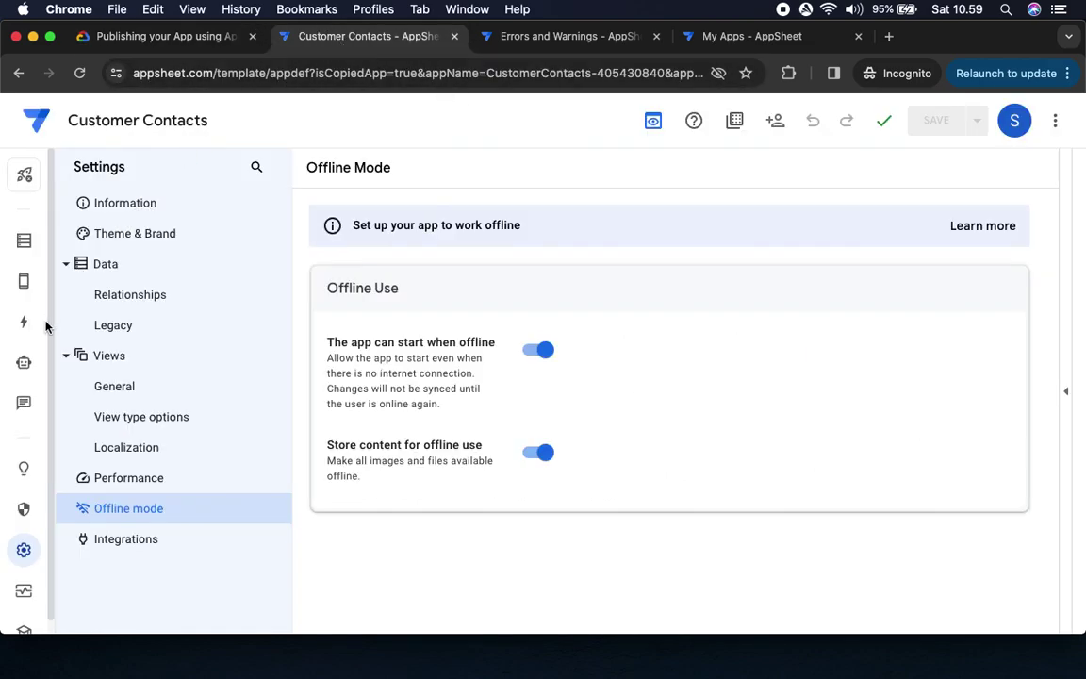
# On Manage > Deploy, expand the earlier Deployment Check report and choose Continue editing
pyautogui.click(23, 591)
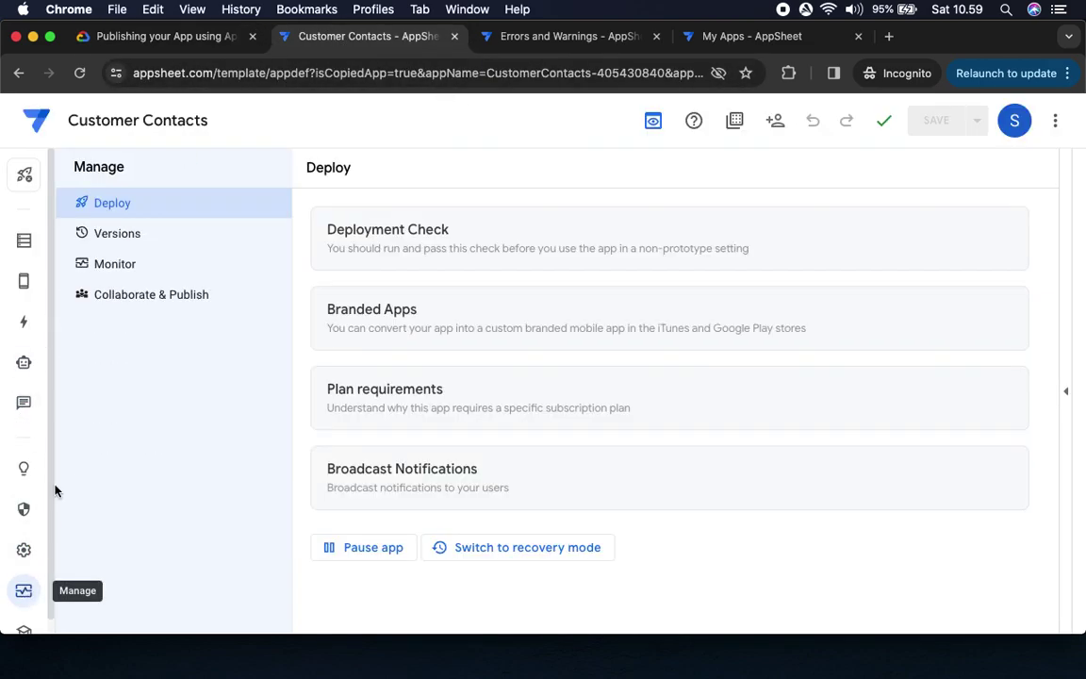
pyautogui.click(172, 41)
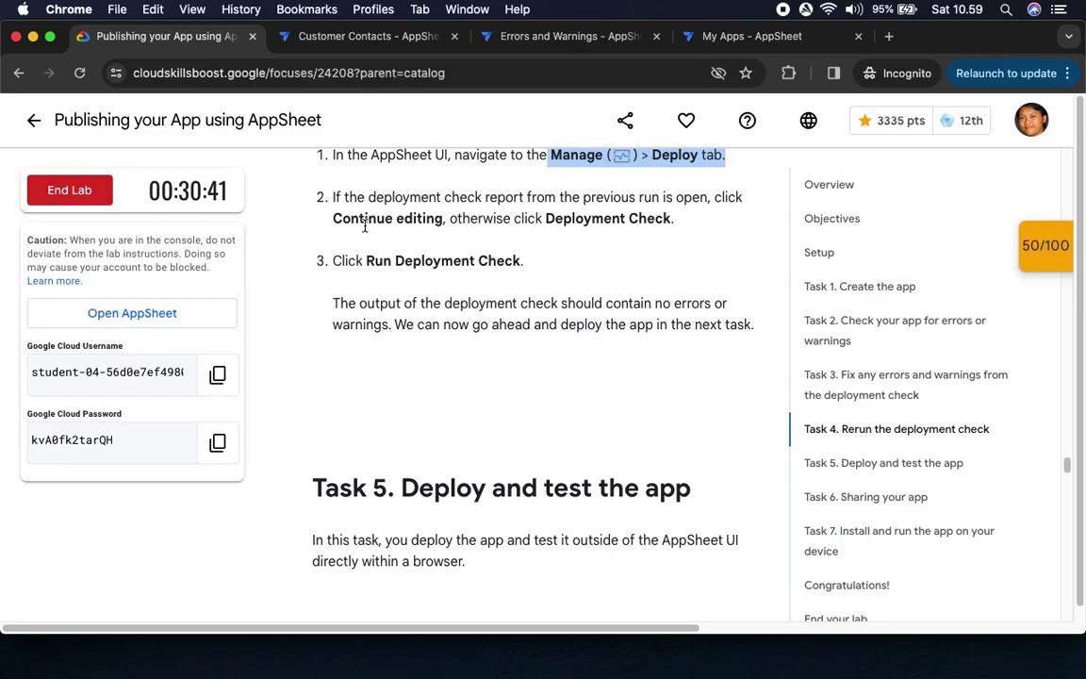
pyautogui.moveTo(364, 226); pyautogui.dragTo(443, 219)
pyautogui.click(309, 37)
pyautogui.click(410, 247)
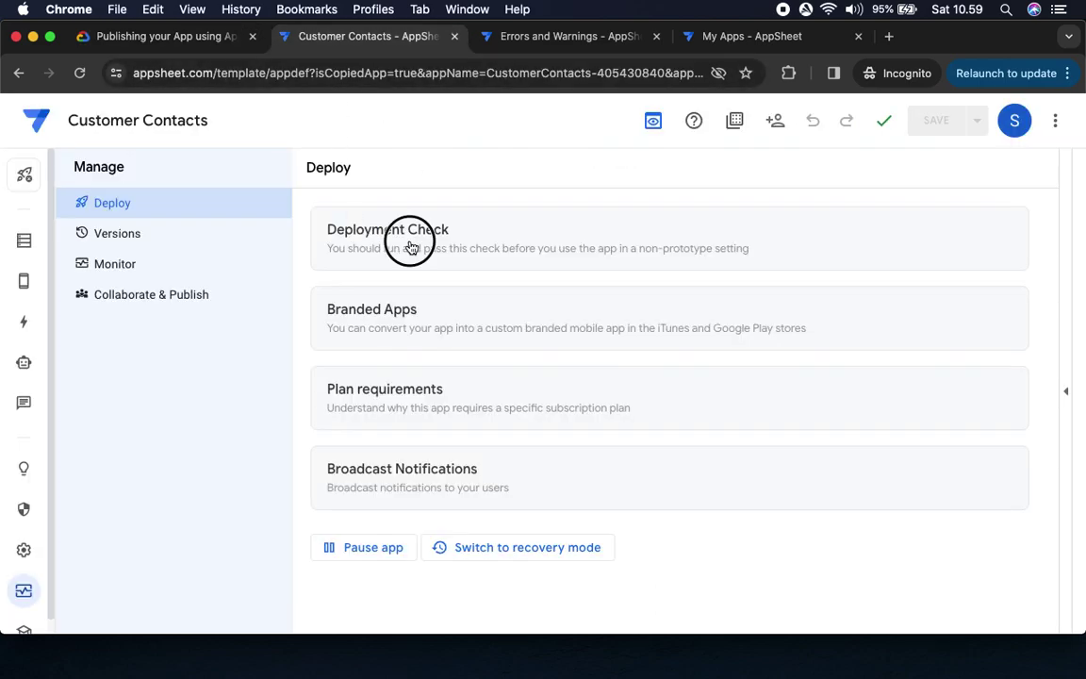
pyautogui.scroll(-10, 673, 377)
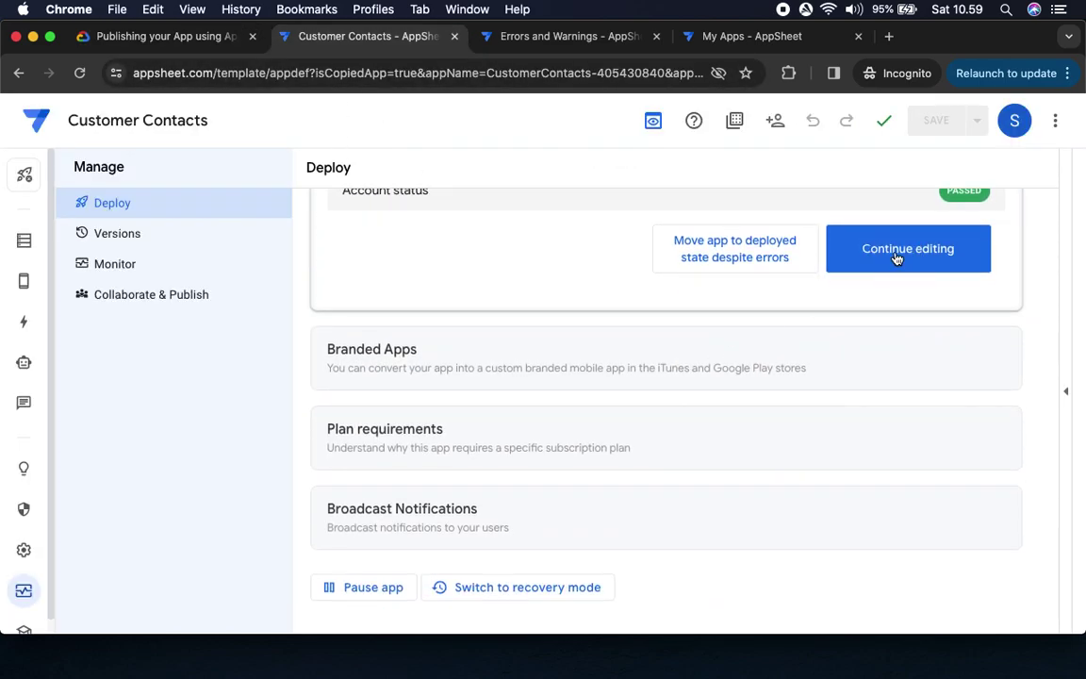
pyautogui.click(897, 258)
# Rerun the deployment check and review its PASSED results
pyautogui.click(188, 38)
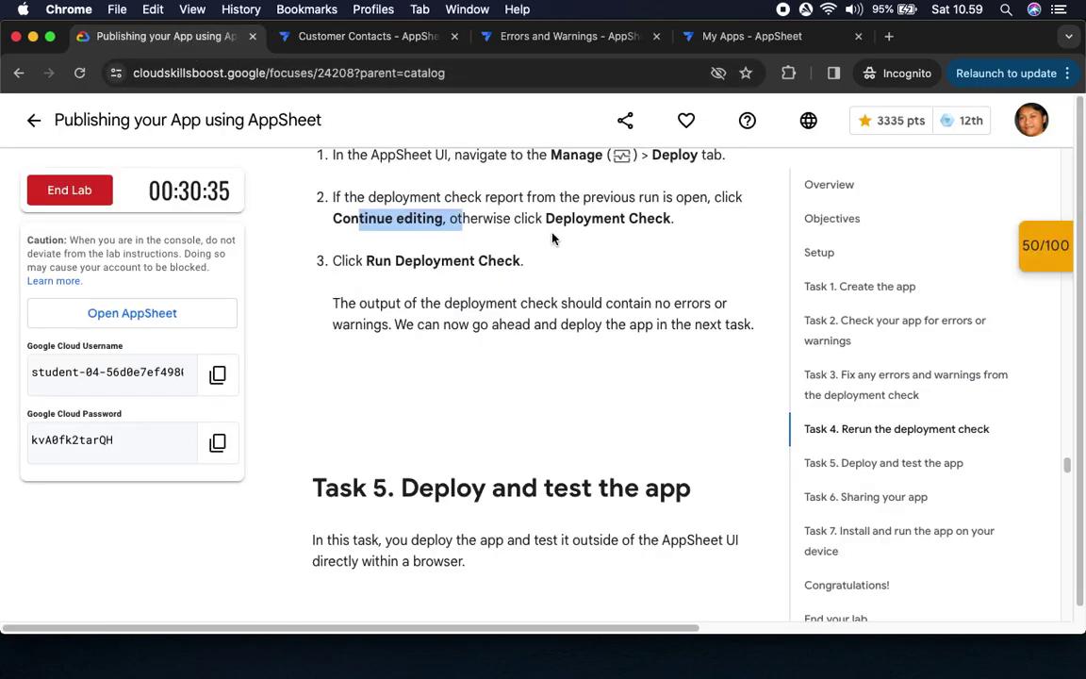
pyautogui.moveTo(358, 274); pyautogui.dragTo(539, 262)
pyautogui.click(372, 37)
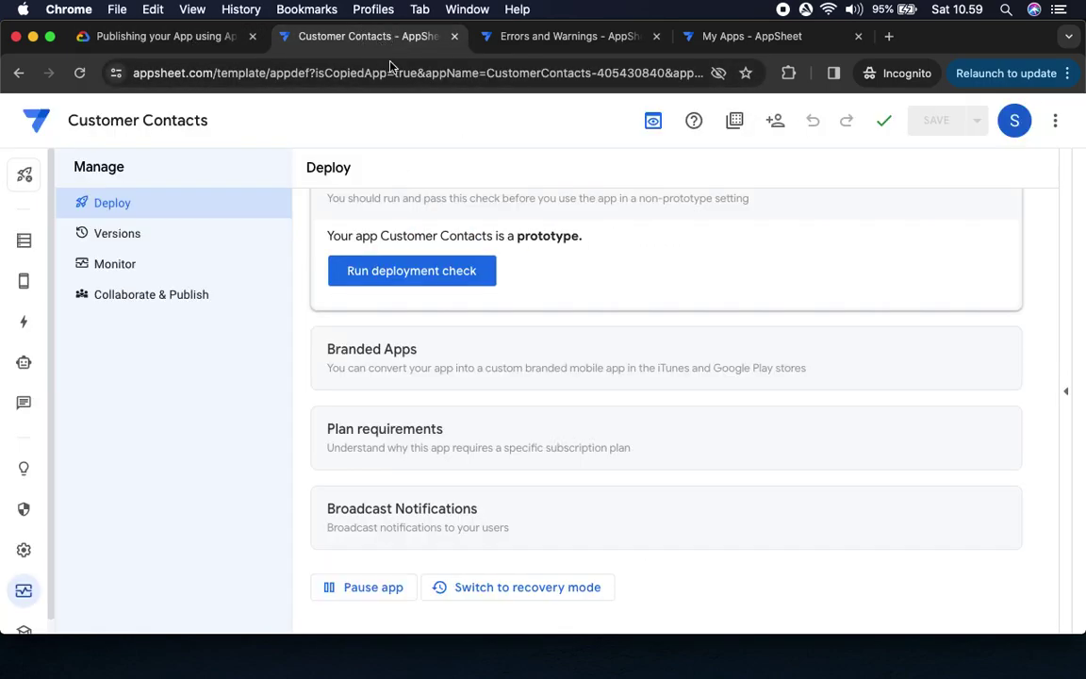
pyautogui.click(407, 273)
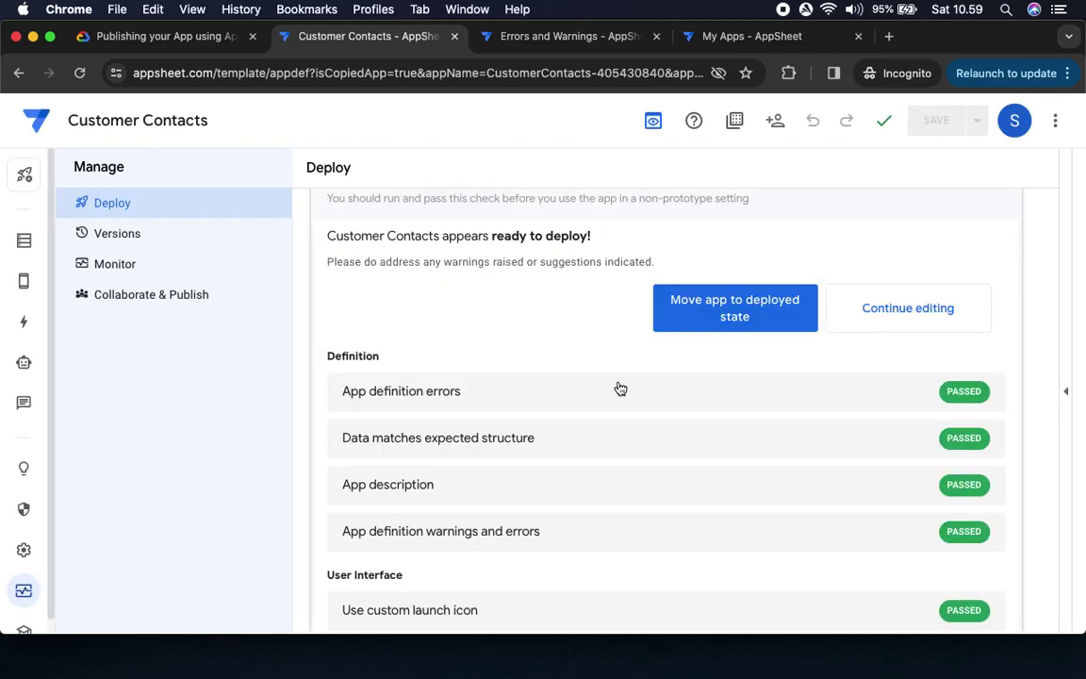
pyautogui.scroll(-3, 764, 475)
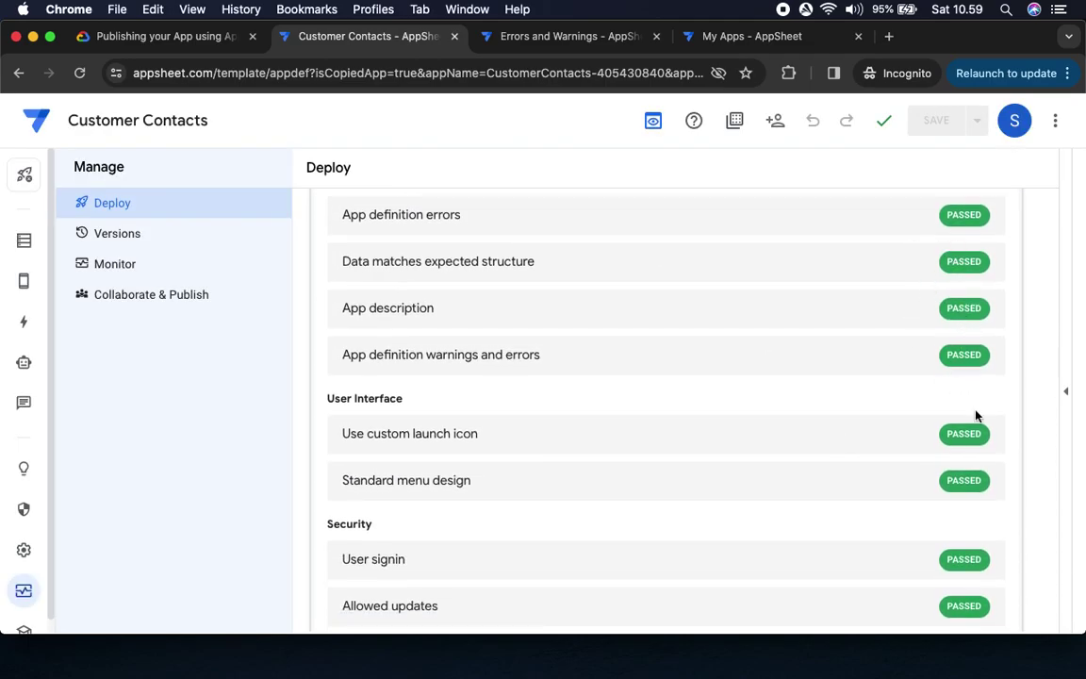
pyautogui.scroll(-10, 927, 478)
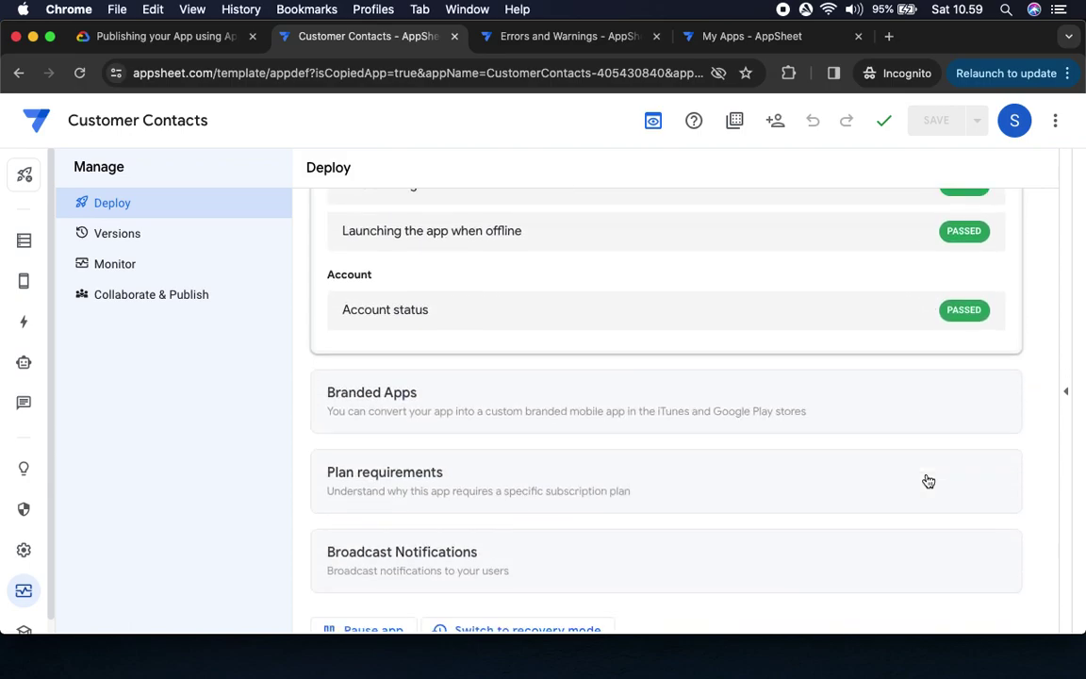
pyautogui.scroll(12, 665, 292)
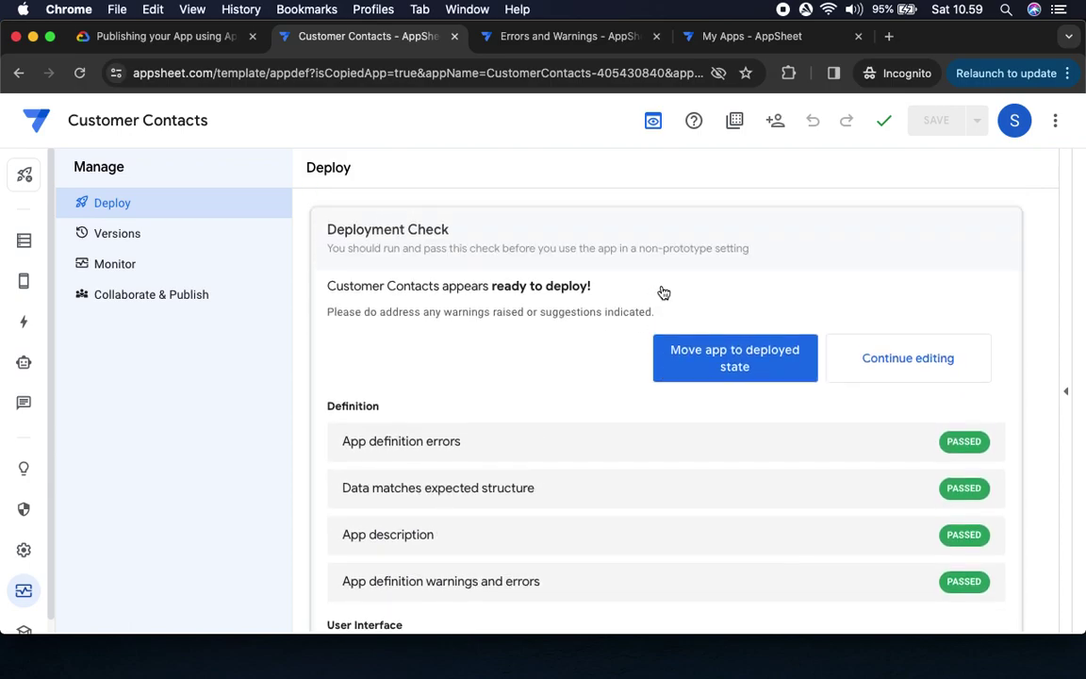
# Move the Customer Contacts app to the deployed state from the Deployment Check panel
pyautogui.click(151, 36)
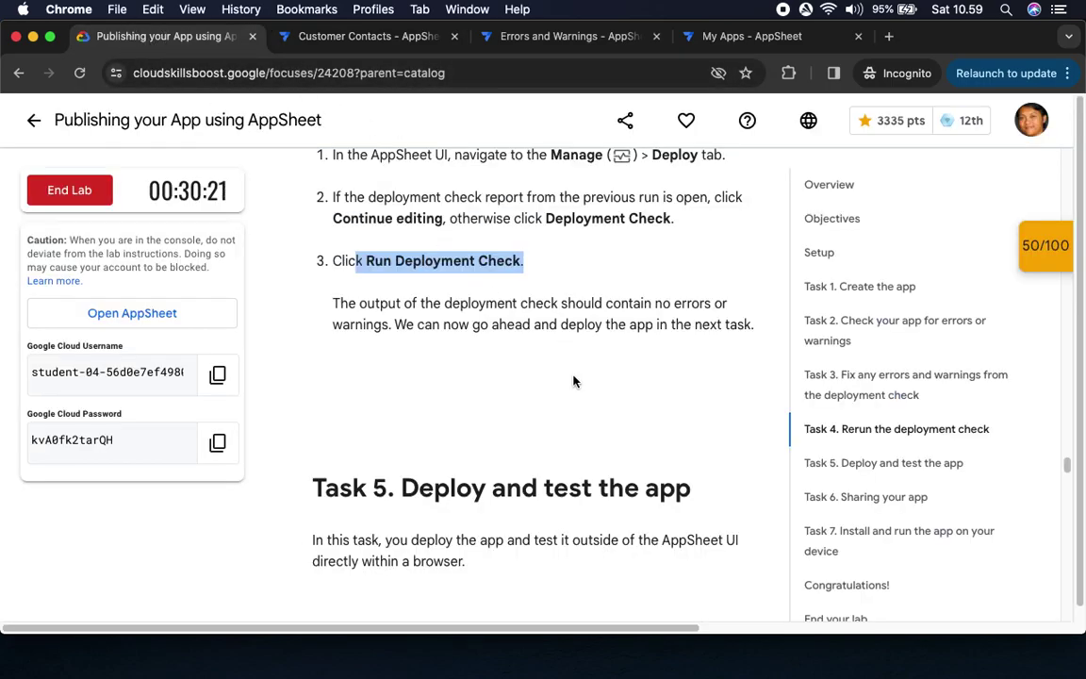
pyautogui.scroll(-3, 566, 372)
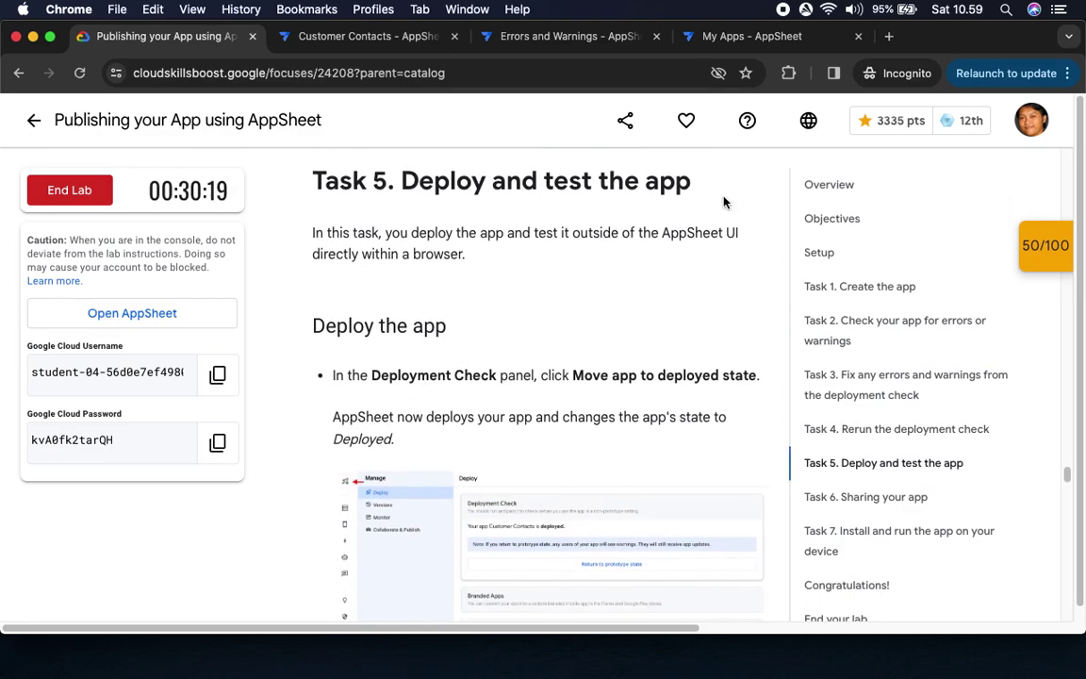
pyautogui.scroll(-5, 394, 338)
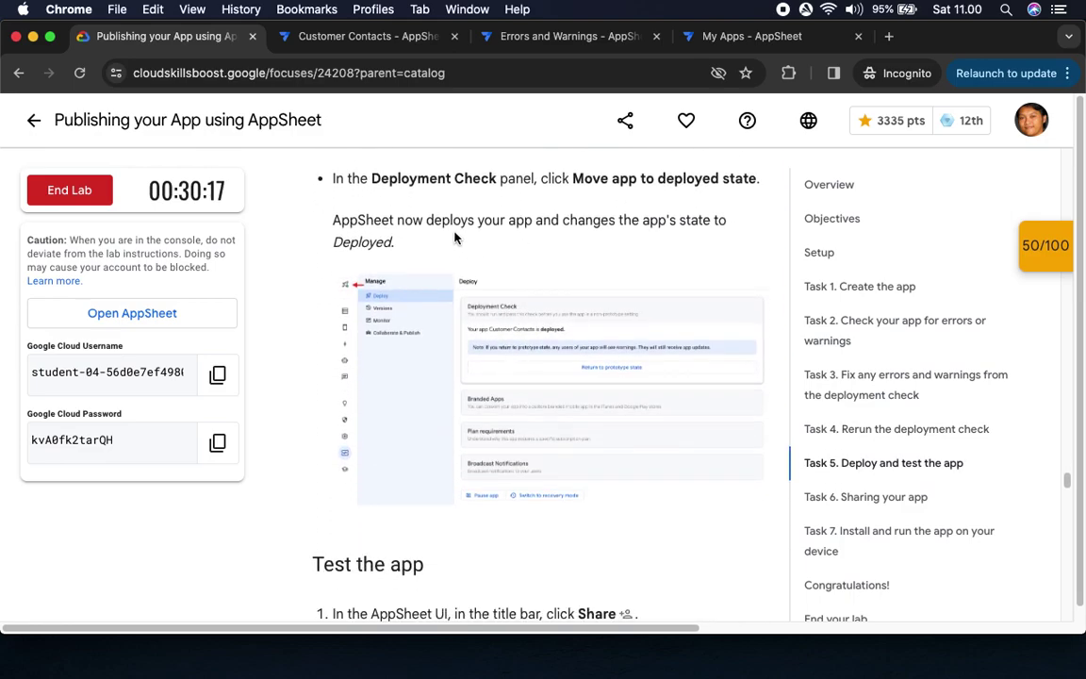
pyautogui.click(354, 38)
pyautogui.click(735, 363)
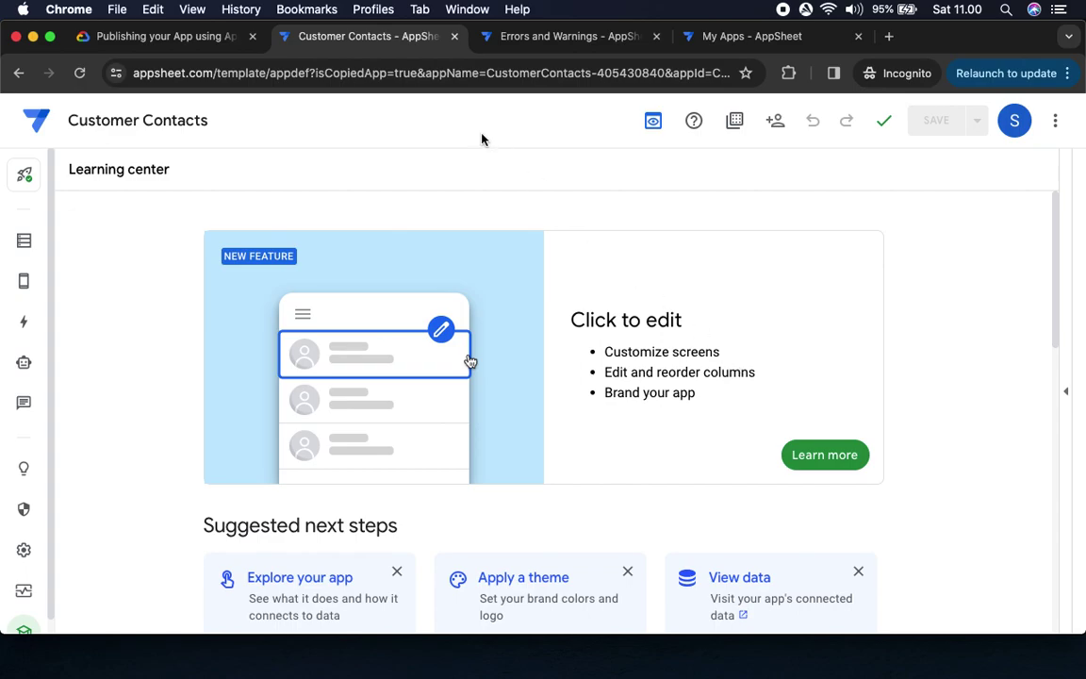
# Read the lab's Task 5 Test the app sharing step
pyautogui.click(147, 39)
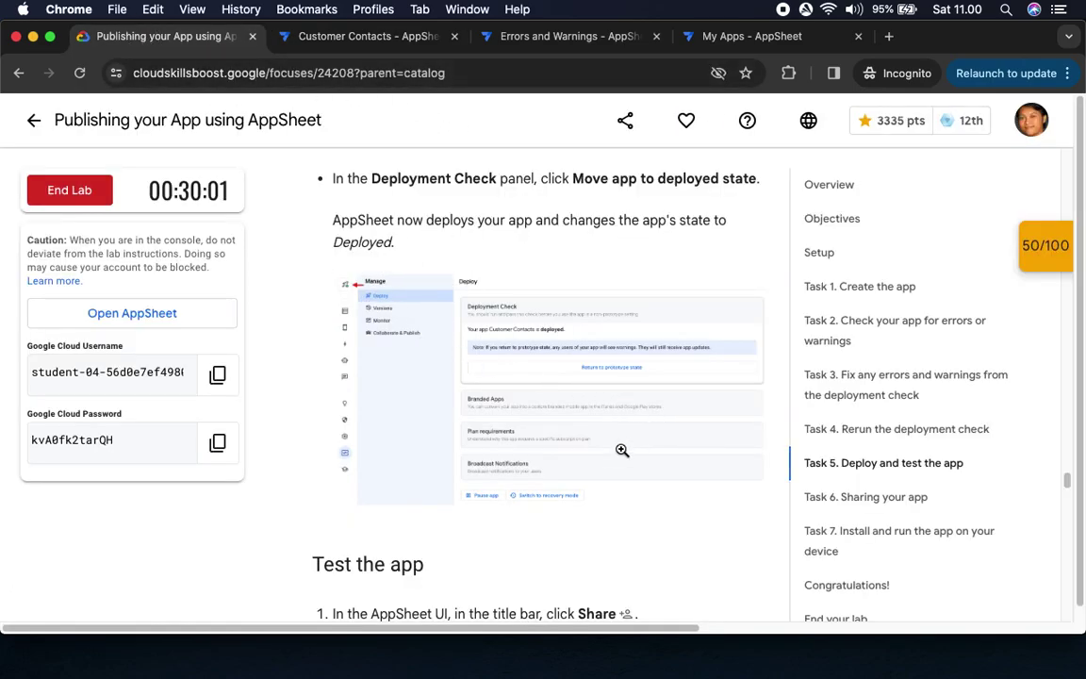
pyautogui.scroll(-5, 505, 492)
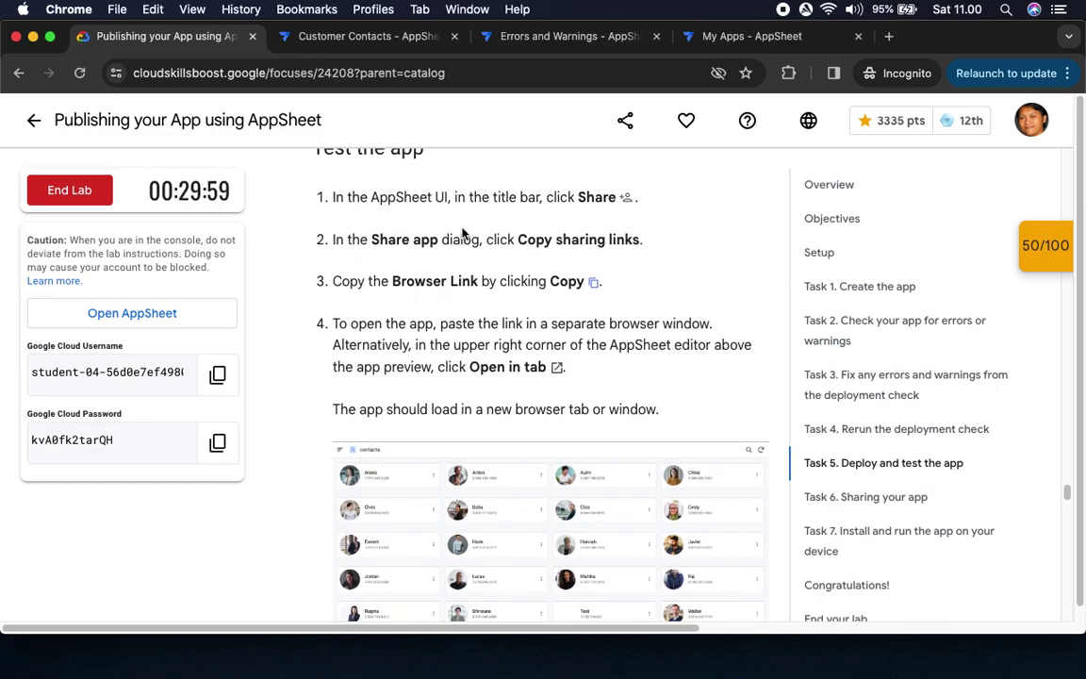
pyautogui.moveTo(575, 197); pyautogui.dragTo(654, 204)
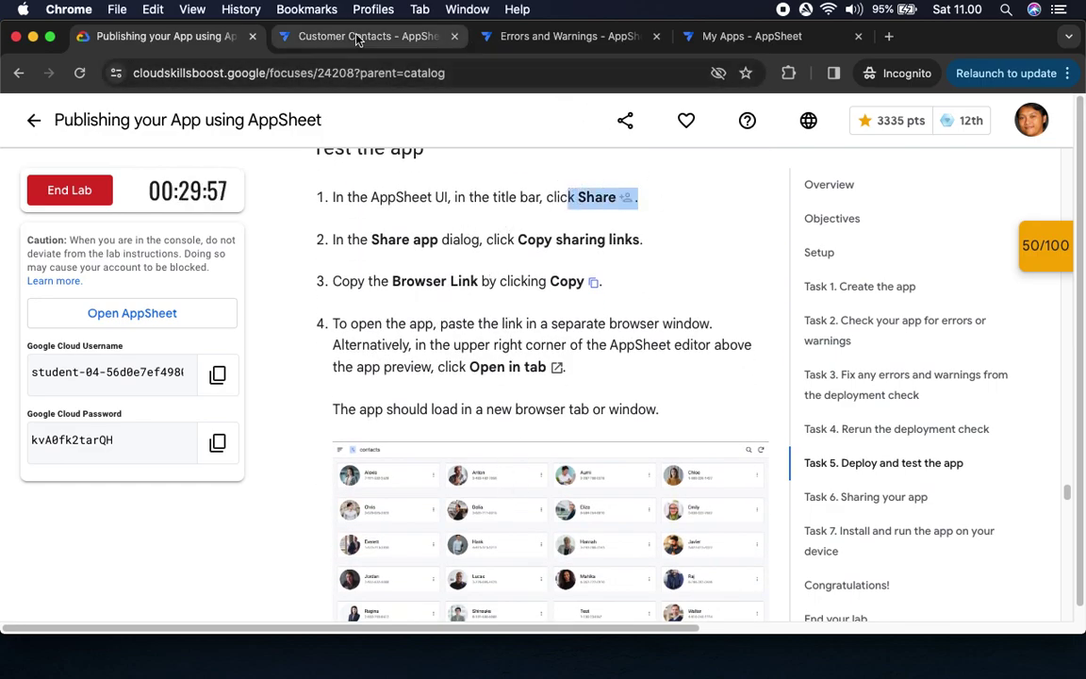
# Copy the app's Browser Link from Share > Copy sharing links
pyautogui.click(356, 36)
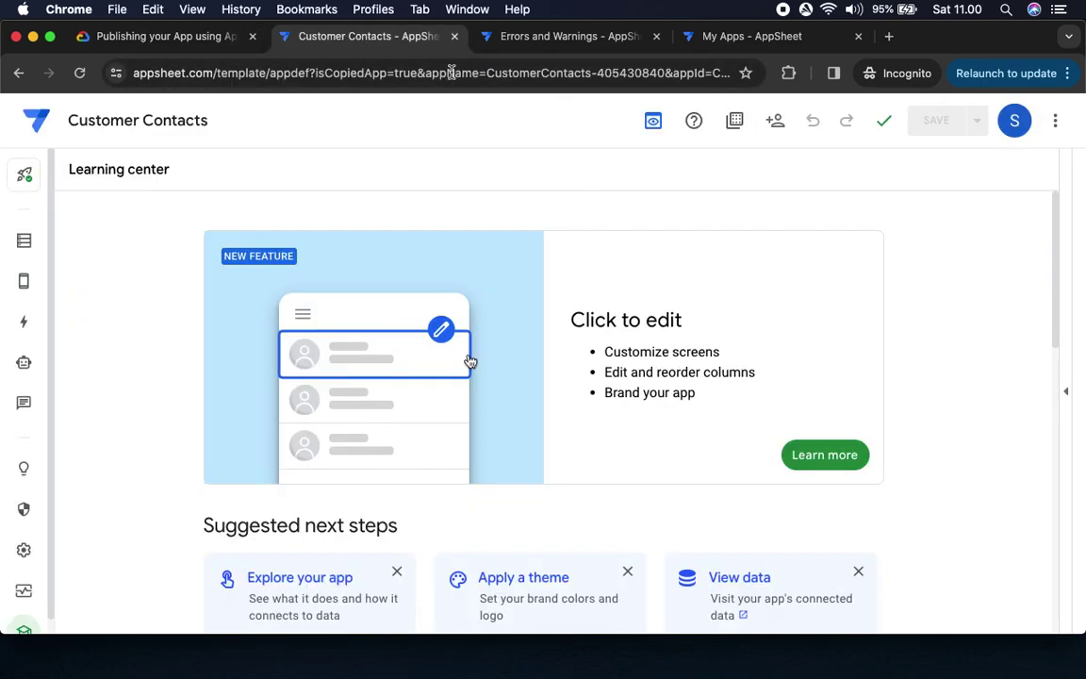
pyautogui.click(775, 124)
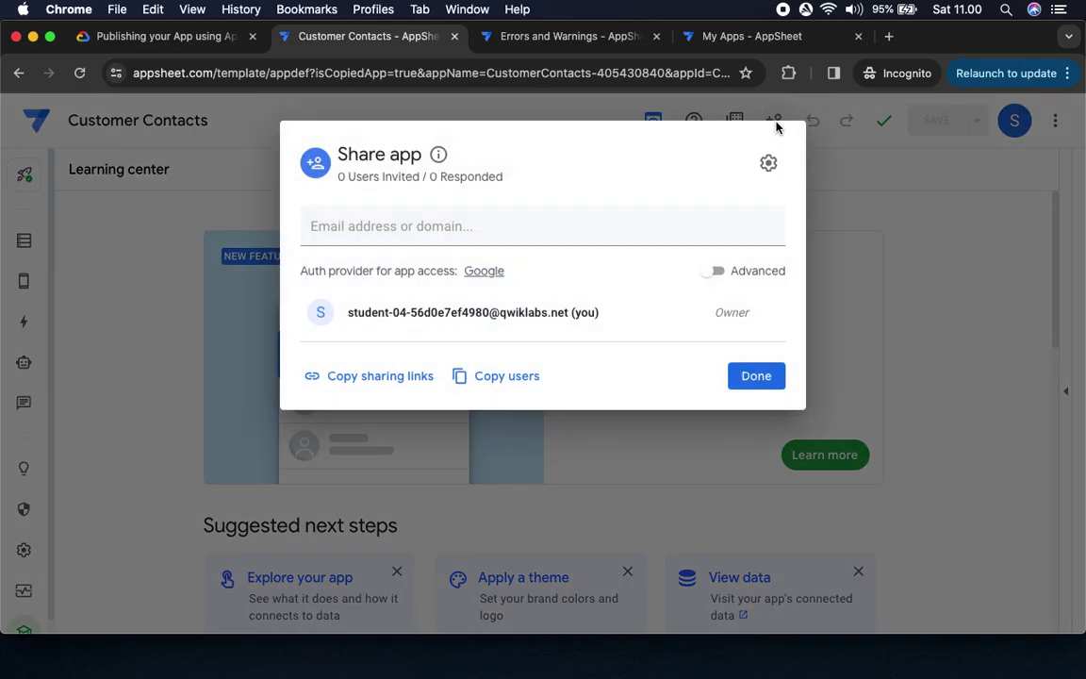
pyautogui.click(142, 38)
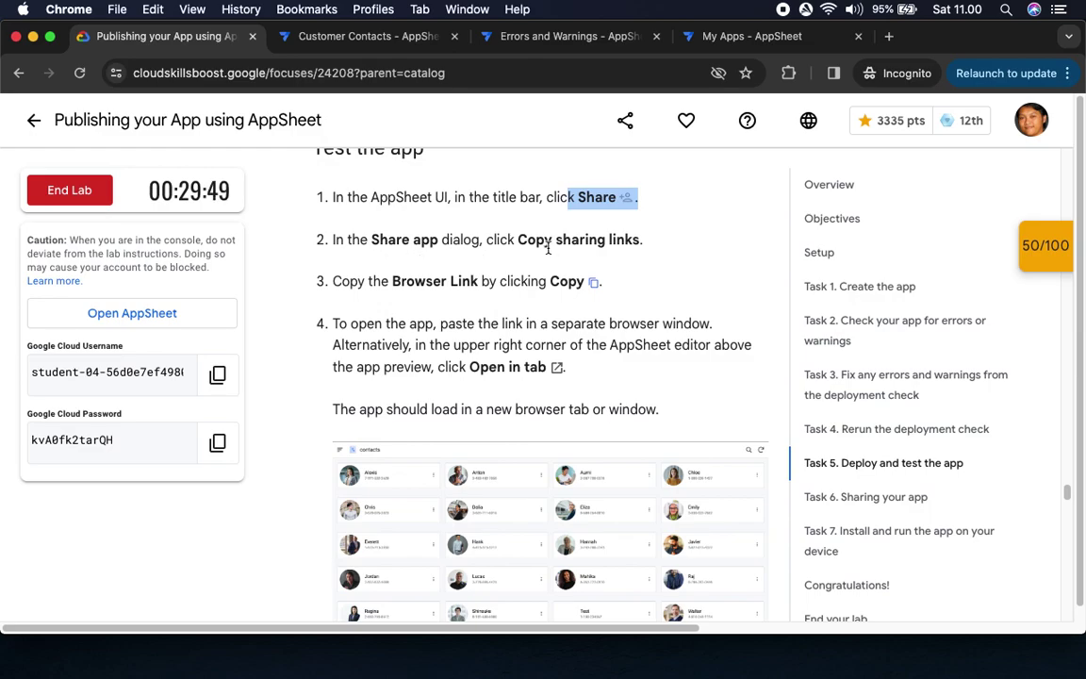
pyautogui.click(373, 37)
pyautogui.click(368, 381)
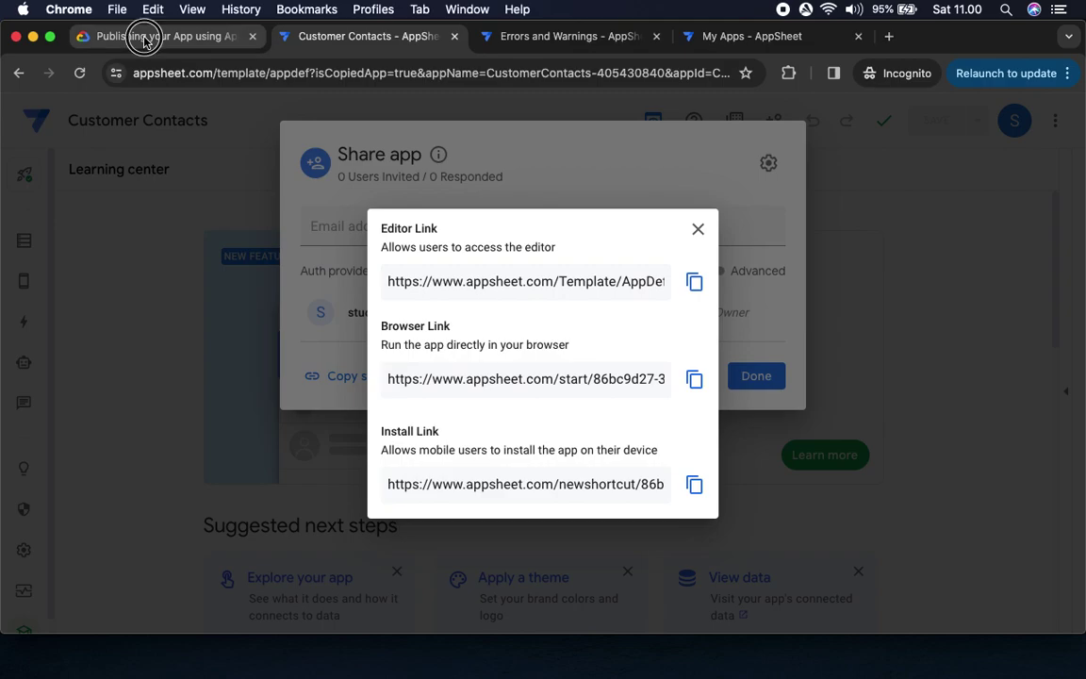
pyautogui.click(145, 37)
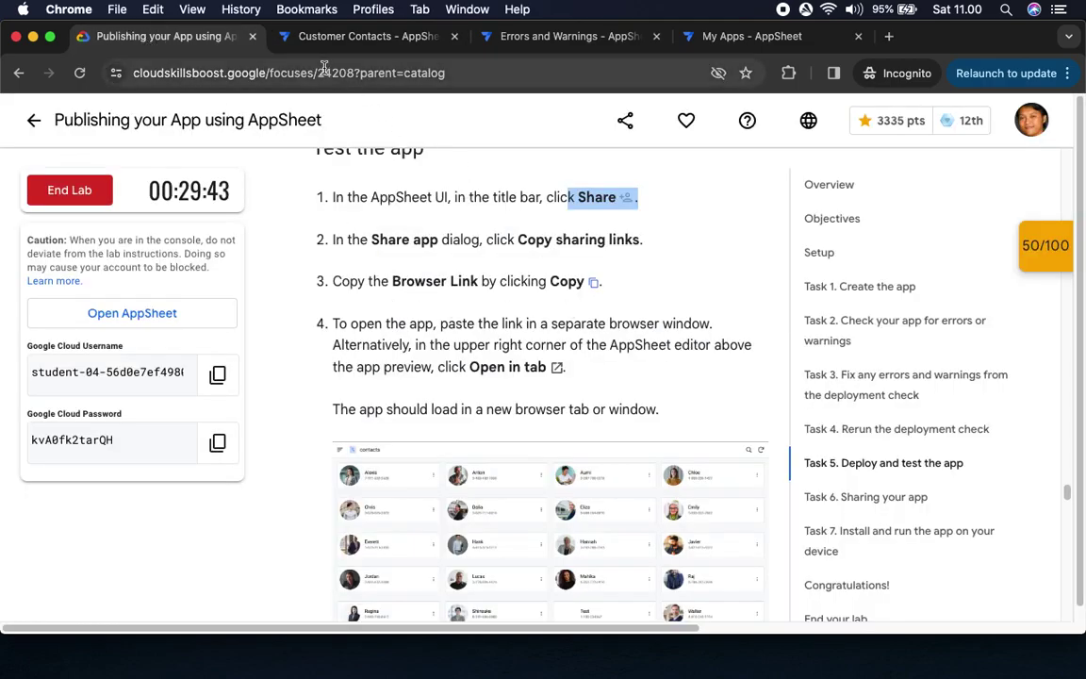
pyautogui.click(331, 36)
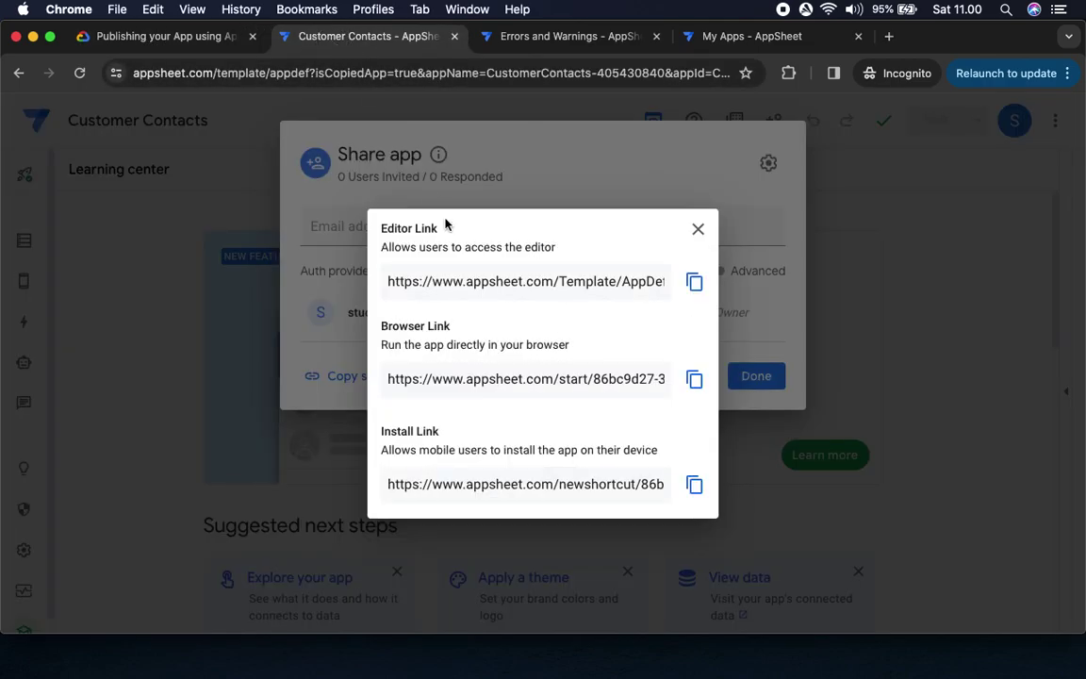
pyautogui.click(694, 380)
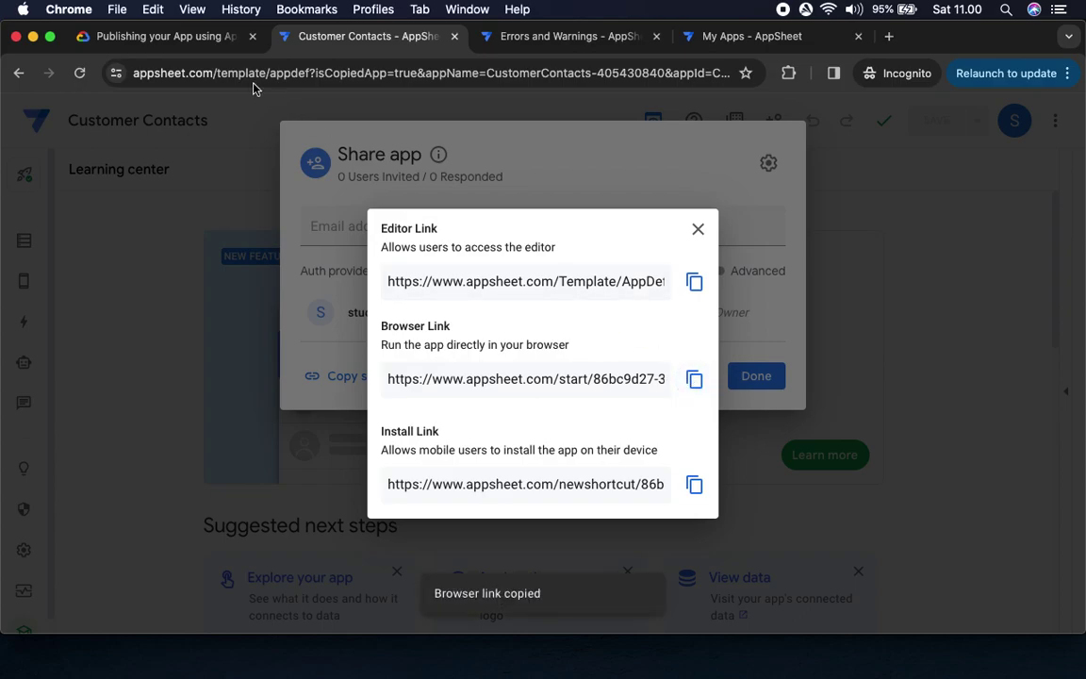
# Open a new incognito browser tab for the app link
pyautogui.click(192, 44)
pyautogui.scroll(-3, 475, 345)
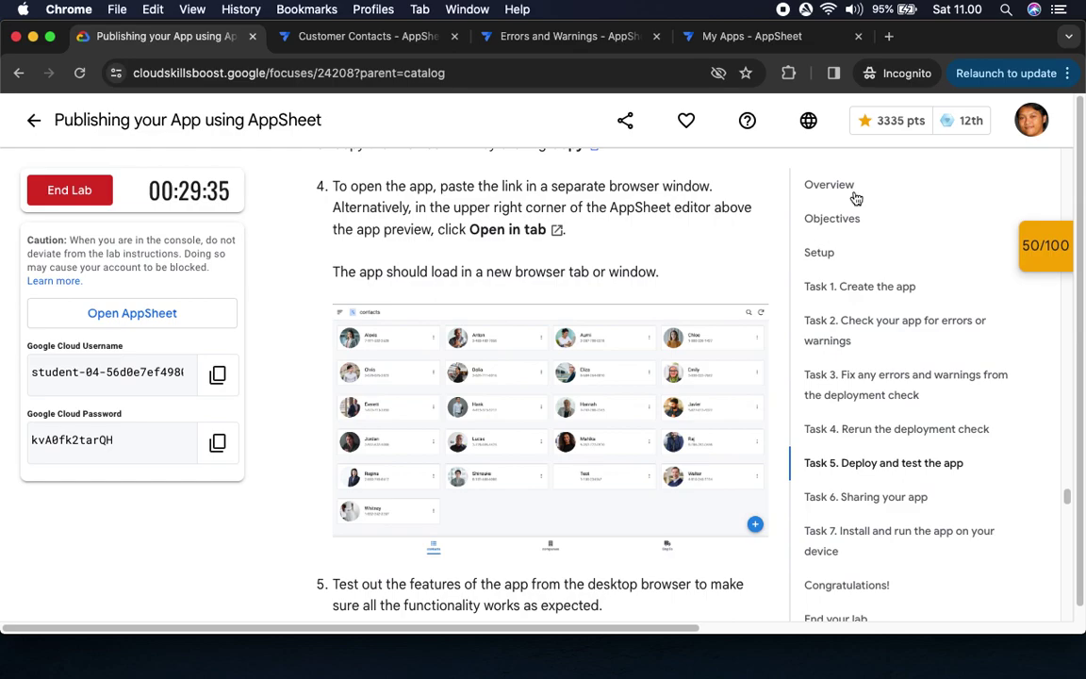
pyautogui.click(889, 36)
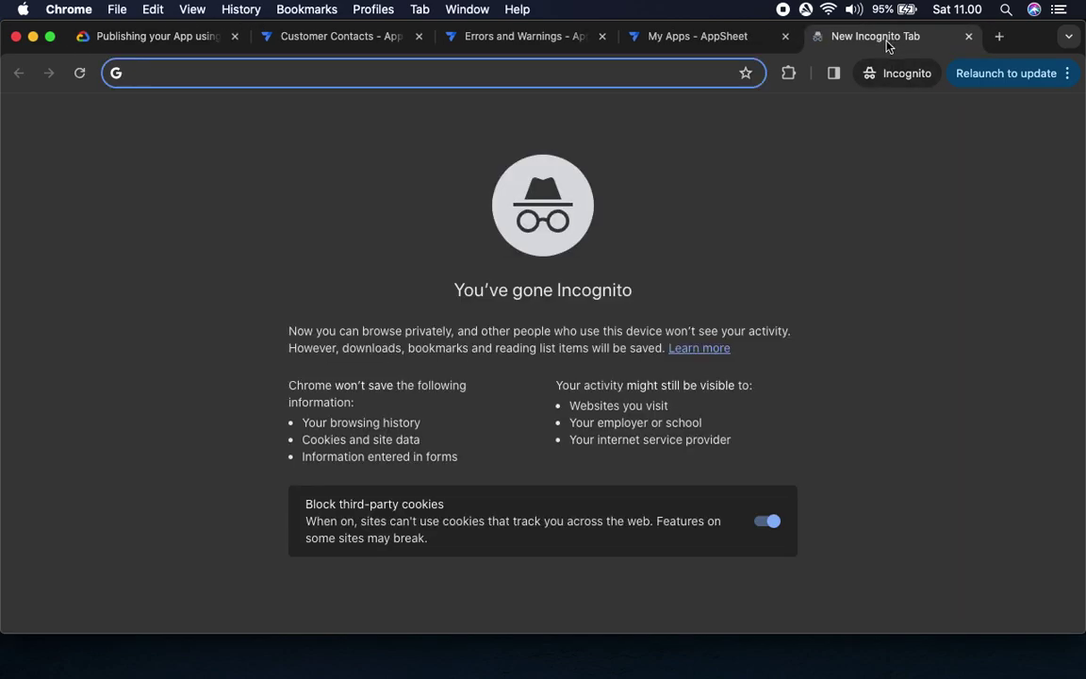
# Load the Customer Contacts app from the pasted browser link and browse its contacts
pyautogui.press('super+v')
pyautogui.press('Return')
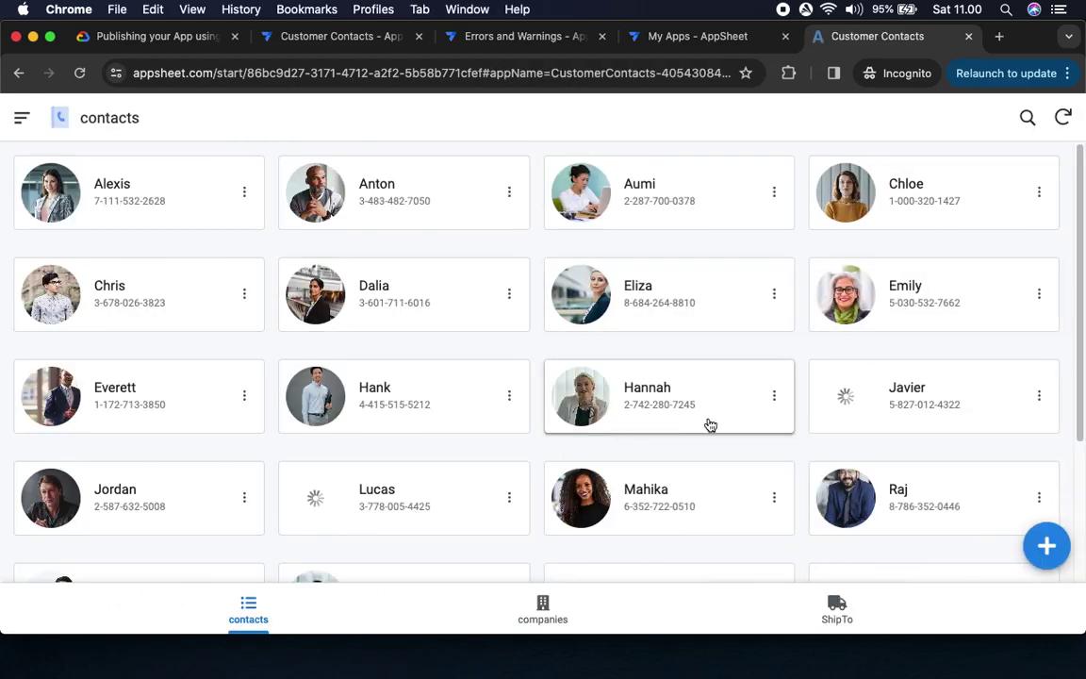
pyautogui.scroll(-1, 580, 494)
pyautogui.scroll(-5, 580, 494)
pyautogui.scroll(5, 577, 494)
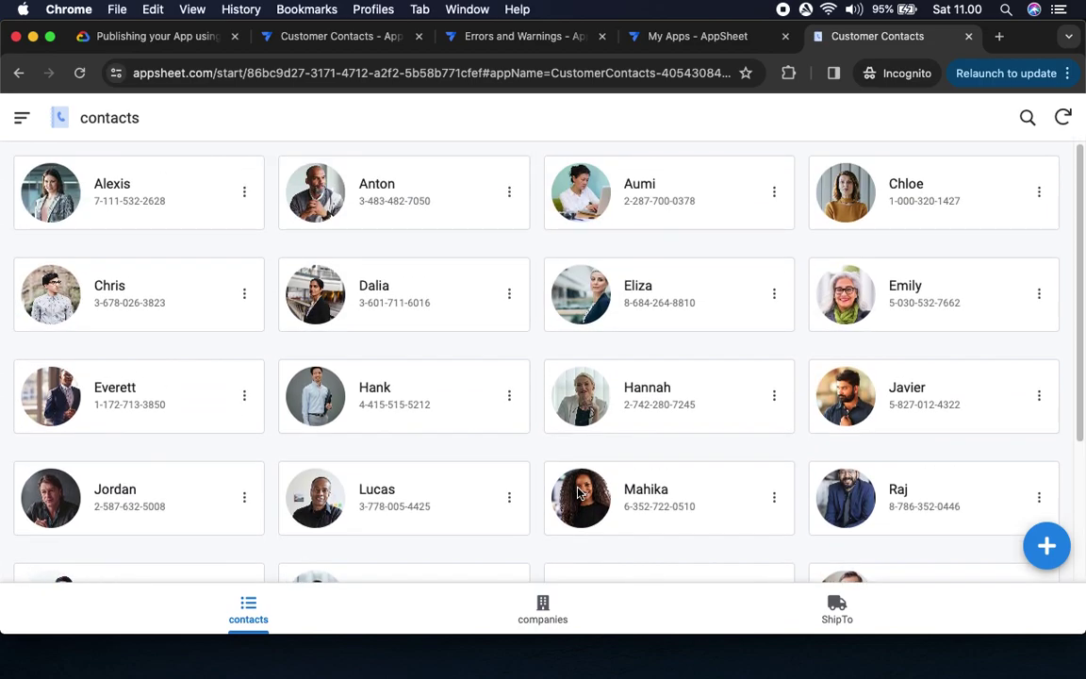
# Read the lab's ShipTo step and bring the running app's tab forward
pyautogui.click(138, 36)
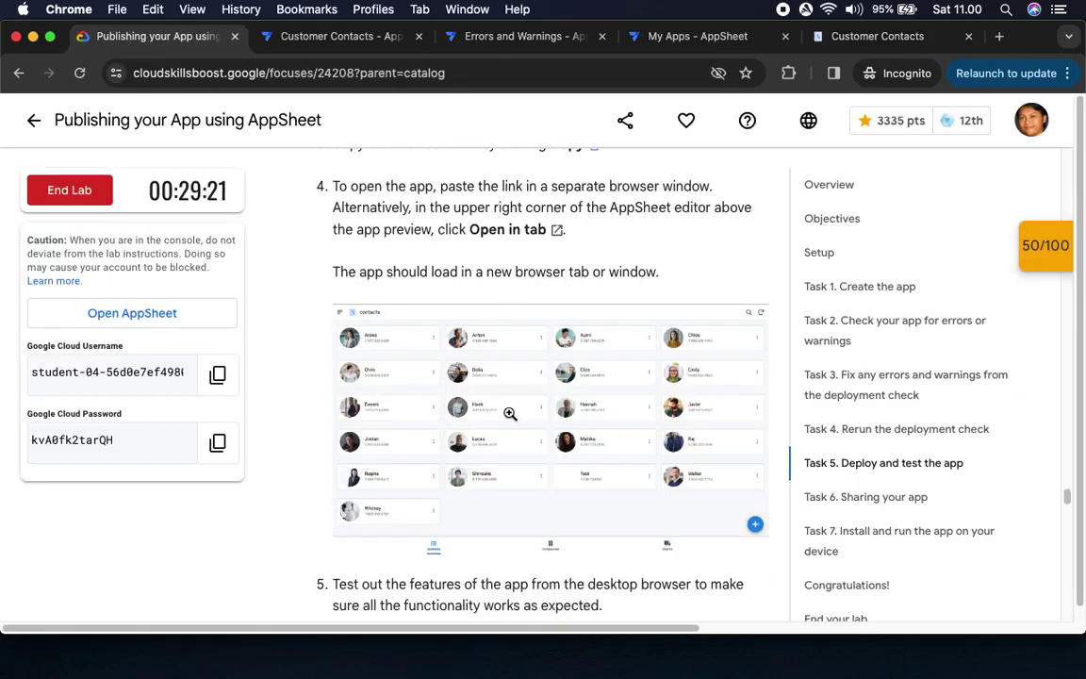
pyautogui.scroll(-3, 509, 411)
pyautogui.scroll(-2, 510, 411)
pyautogui.scroll(-3, 480, 393)
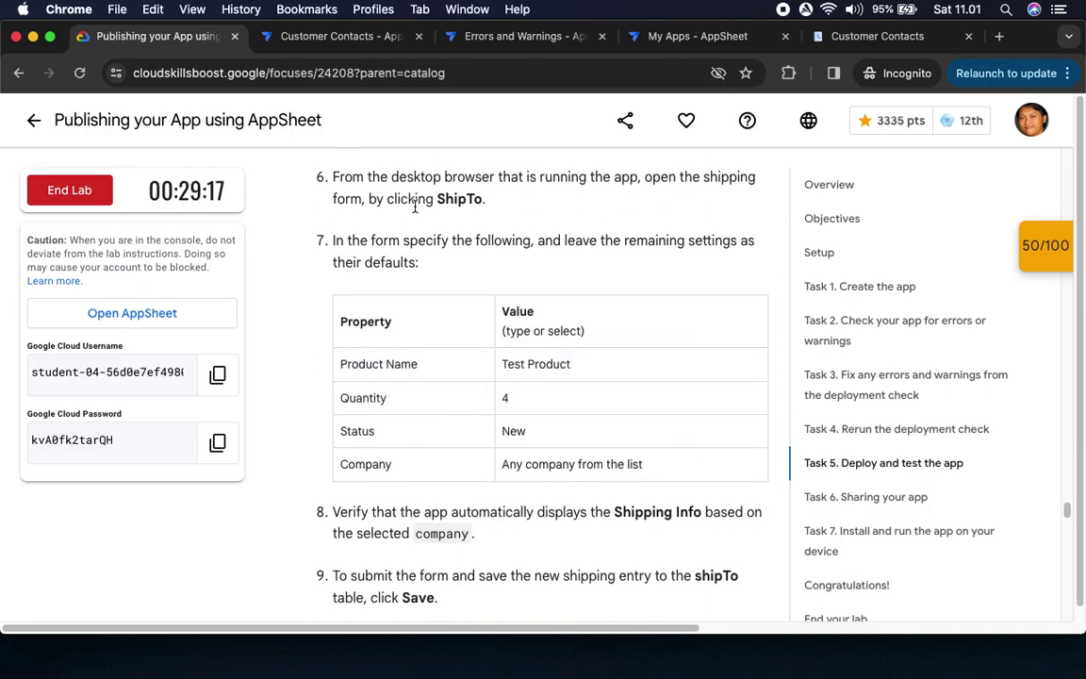
pyautogui.moveTo(415, 207); pyautogui.dragTo(485, 202)
pyautogui.click(298, 41)
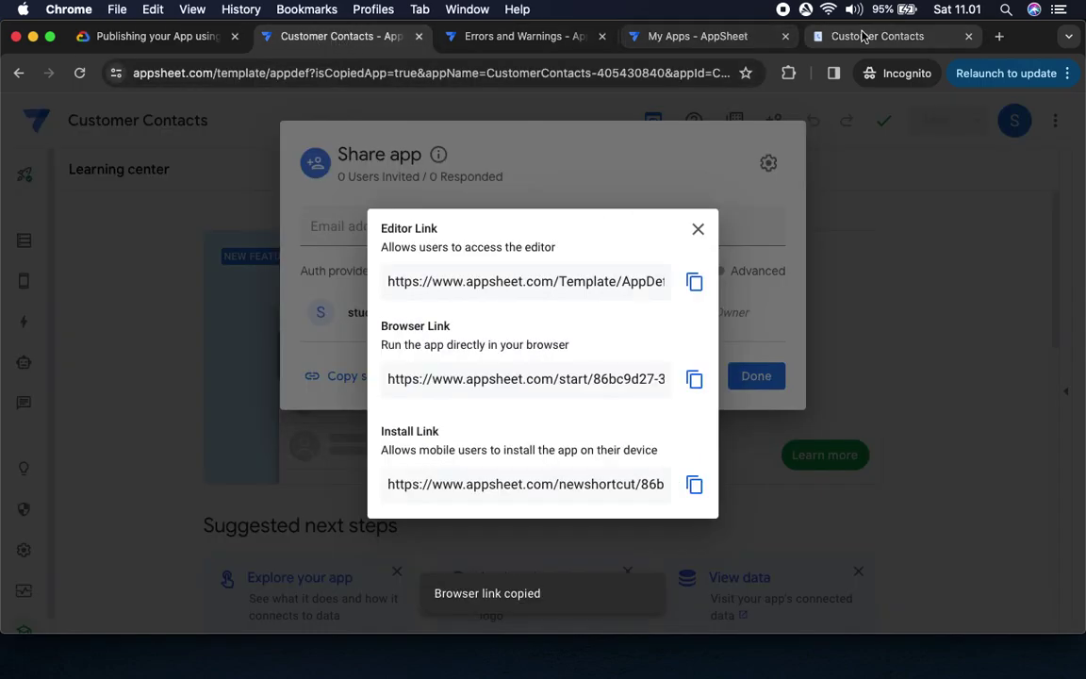
pyautogui.click(863, 35)
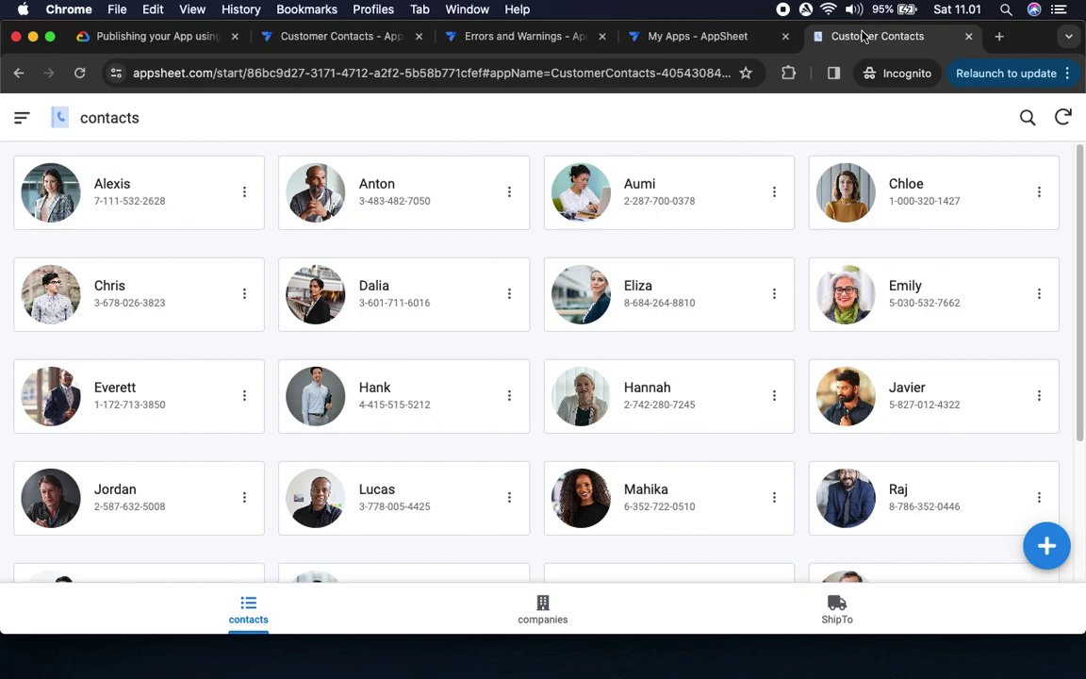
# Start a new ShipTo entry with Product Name 'Test Product' copied from the lab
pyautogui.click(839, 606)
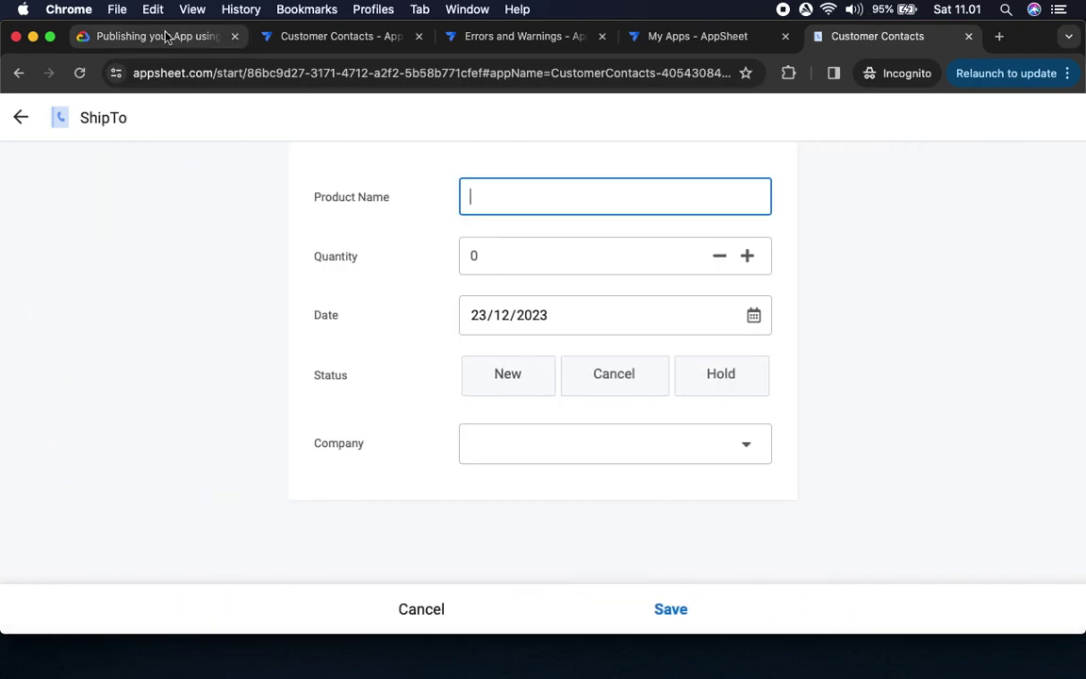
pyautogui.click(160, 37)
pyautogui.moveTo(502, 366); pyautogui.dragTo(636, 380)
pyautogui.press('super+c')
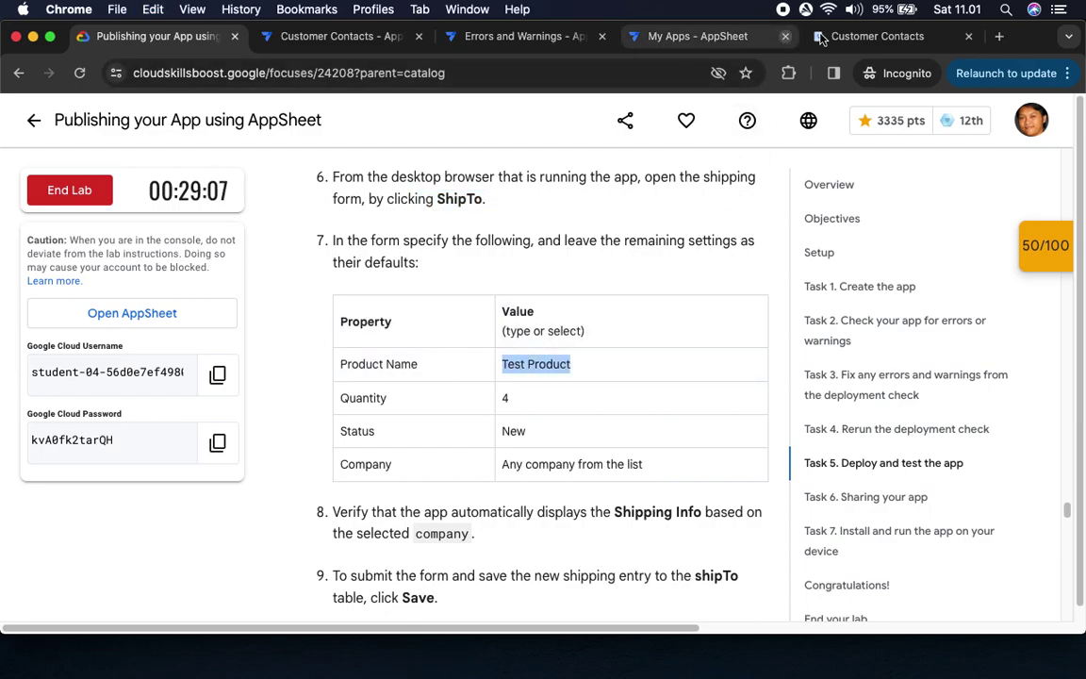
pyautogui.click(861, 36)
pyautogui.press('super+v')
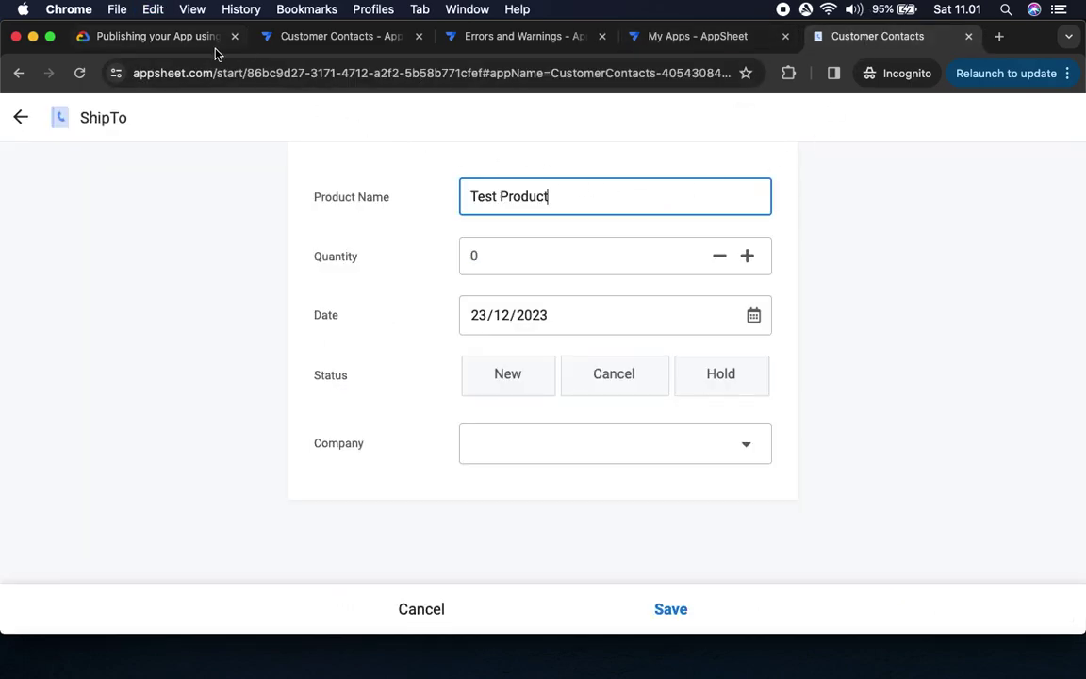
pyautogui.click(197, 42)
pyautogui.click(854, 37)
# Set Quantity to 4, status New, and company Cymbal Labs
pyautogui.click(537, 255)
pyautogui.write('4')
pyautogui.click(489, 378)
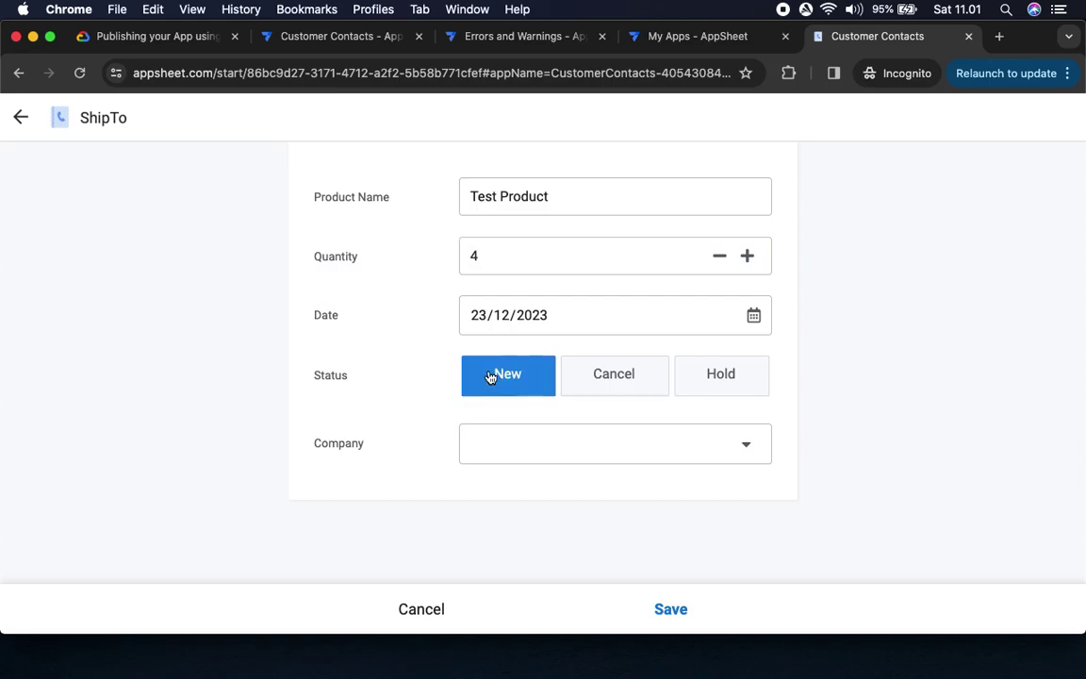
pyautogui.click(140, 37)
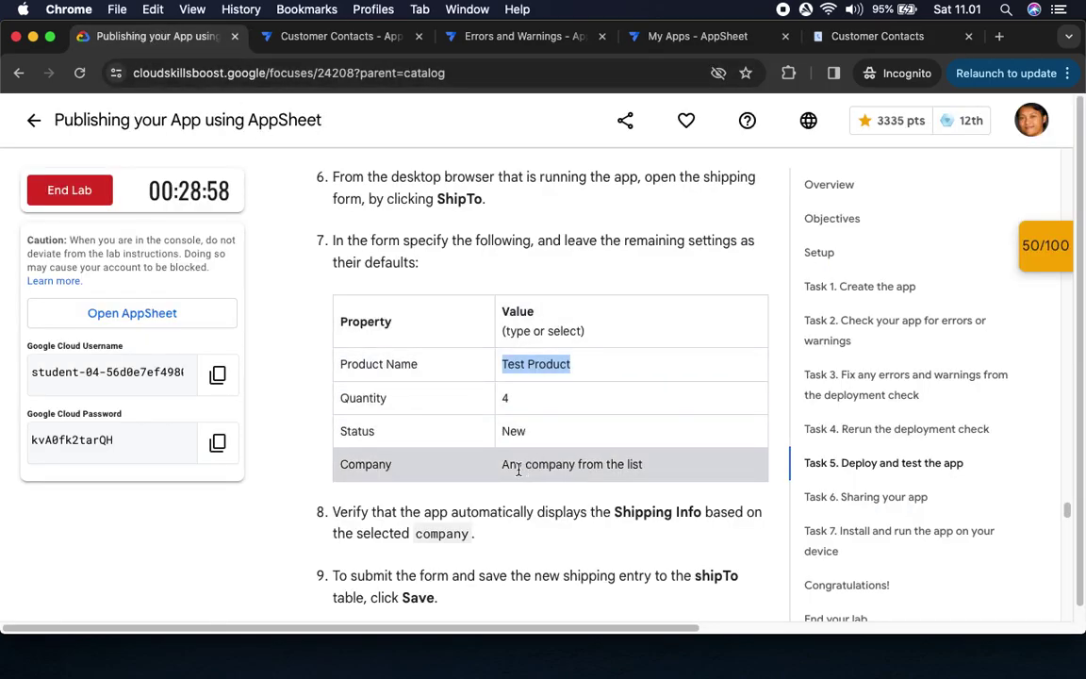
pyautogui.click(853, 37)
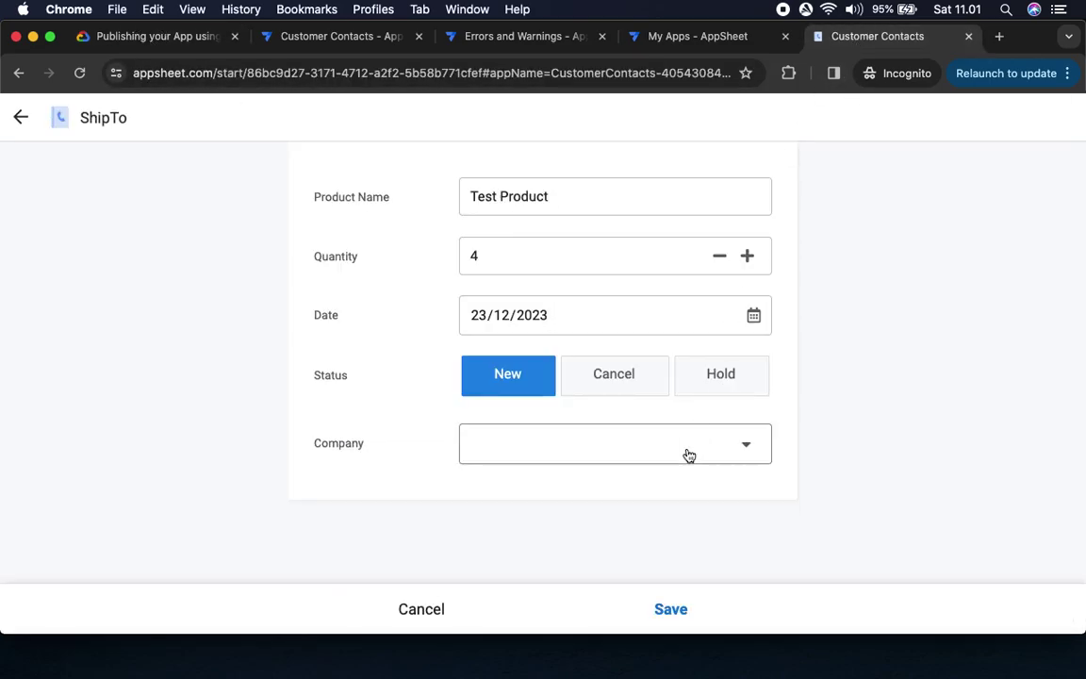
pyautogui.click(688, 454)
pyautogui.click(388, 336)
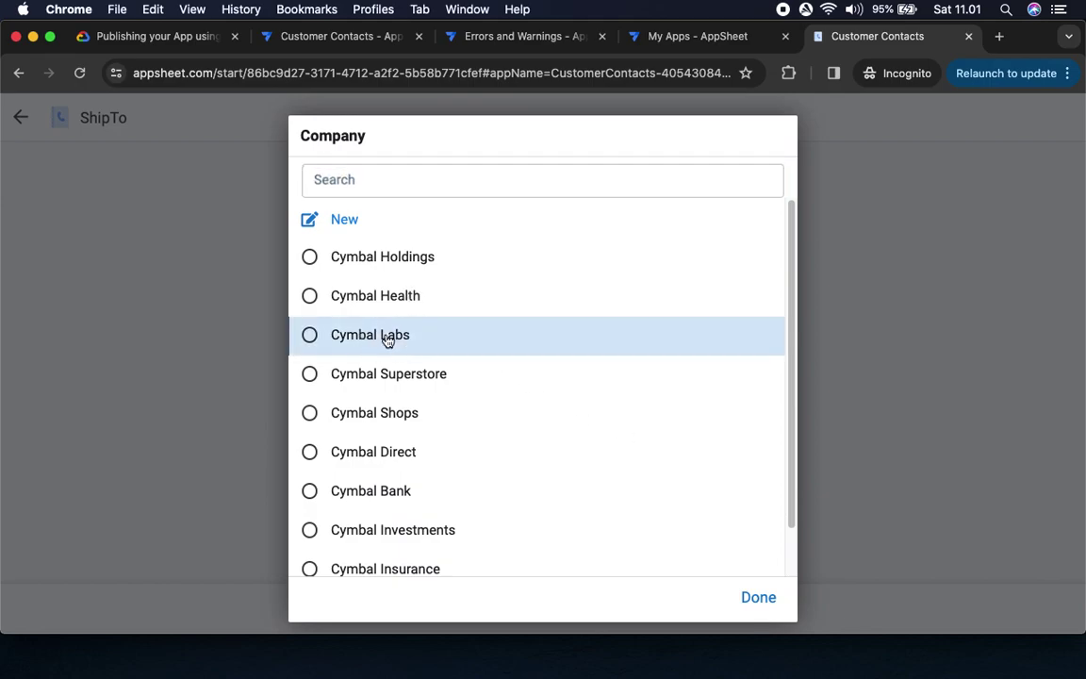
# Confirm Cymbal Labs as the company and save the ShipTo entry
pyautogui.click(161, 38)
pyautogui.scroll(-5, 522, 335)
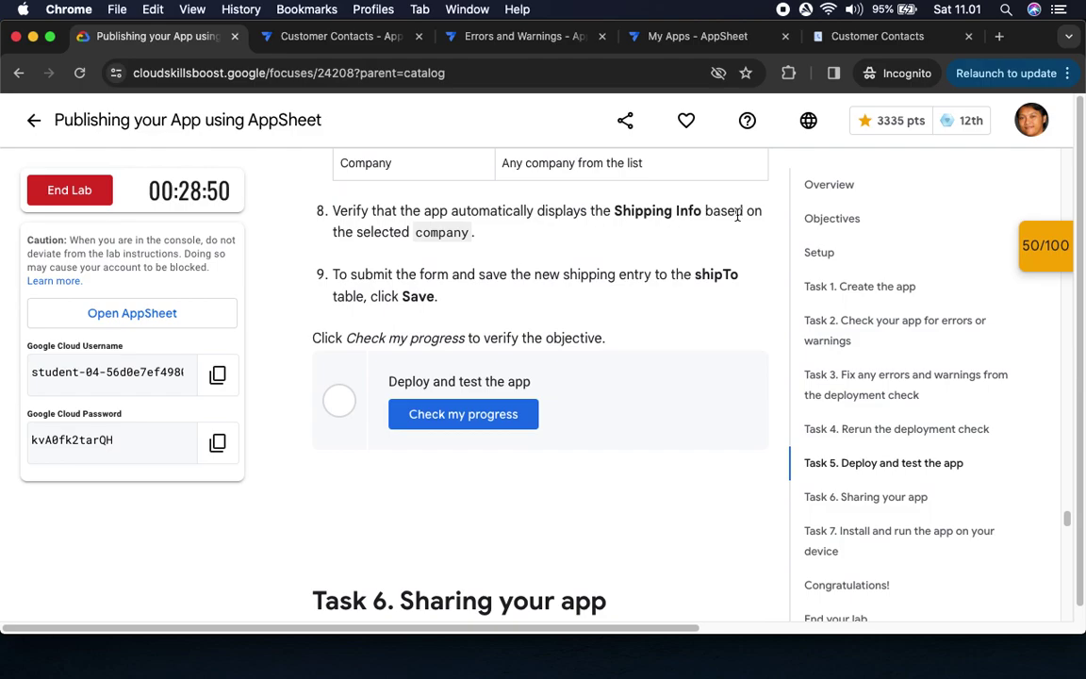
pyautogui.doubleClick(447, 233)
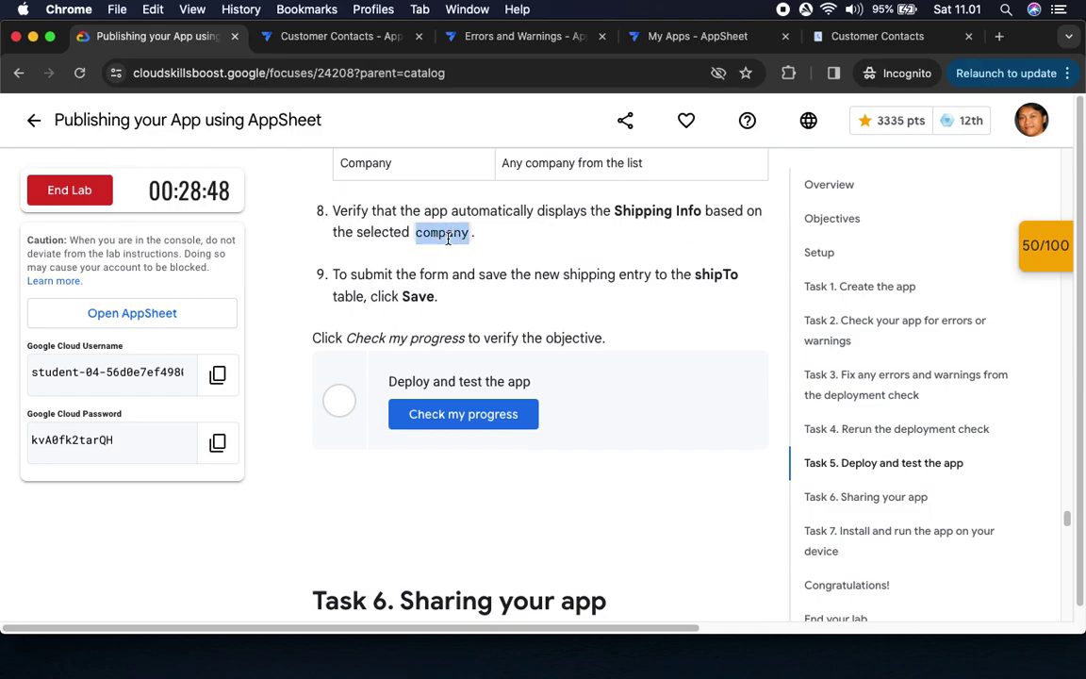
pyautogui.click(919, 36)
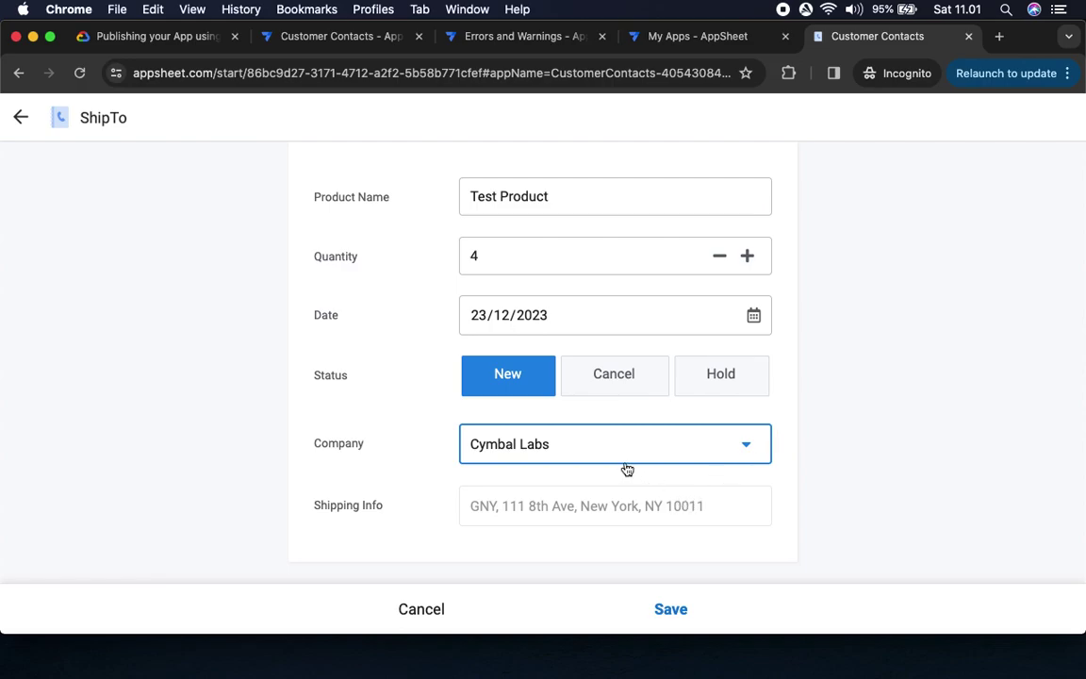
pyautogui.click(162, 37)
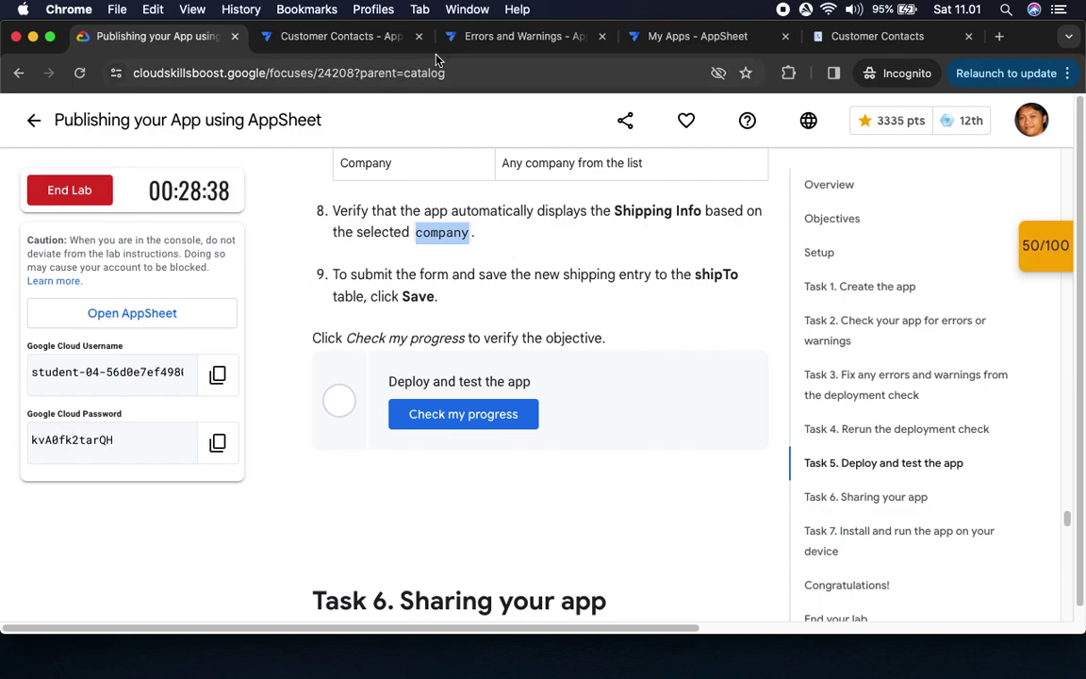
pyautogui.click(869, 38)
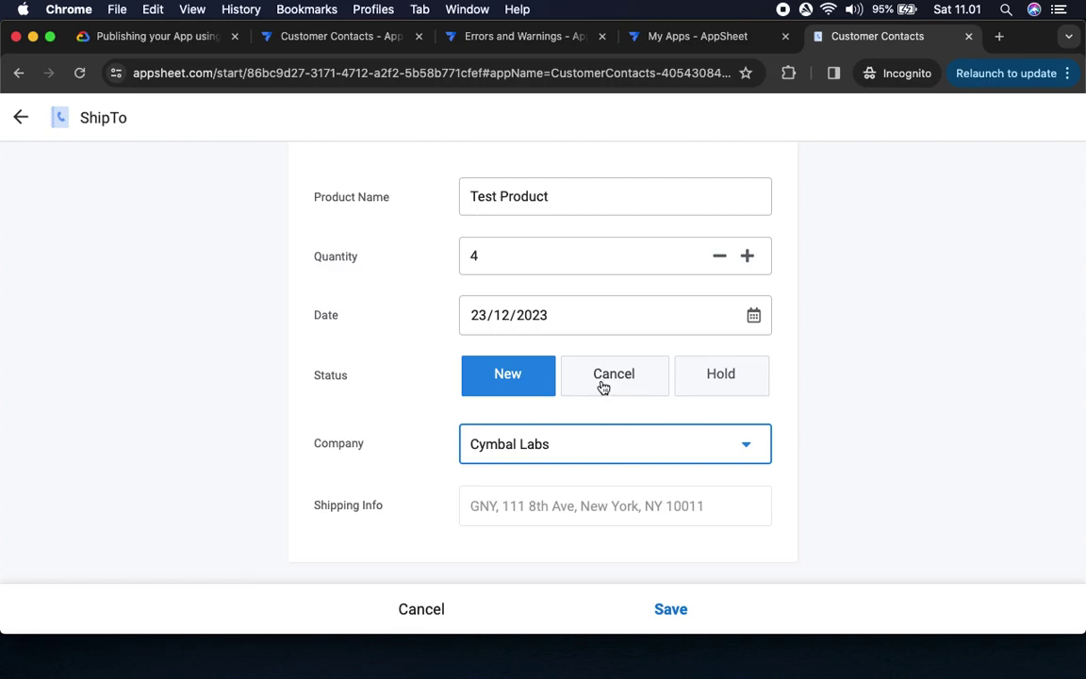
pyautogui.click(546, 449)
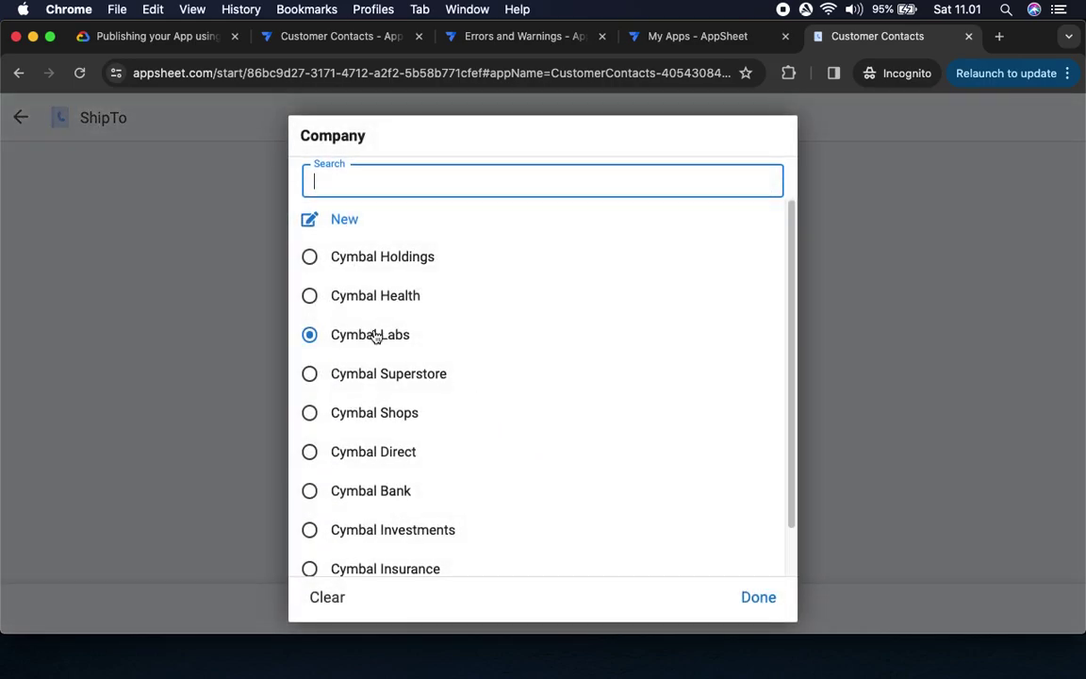
pyautogui.click(346, 338)
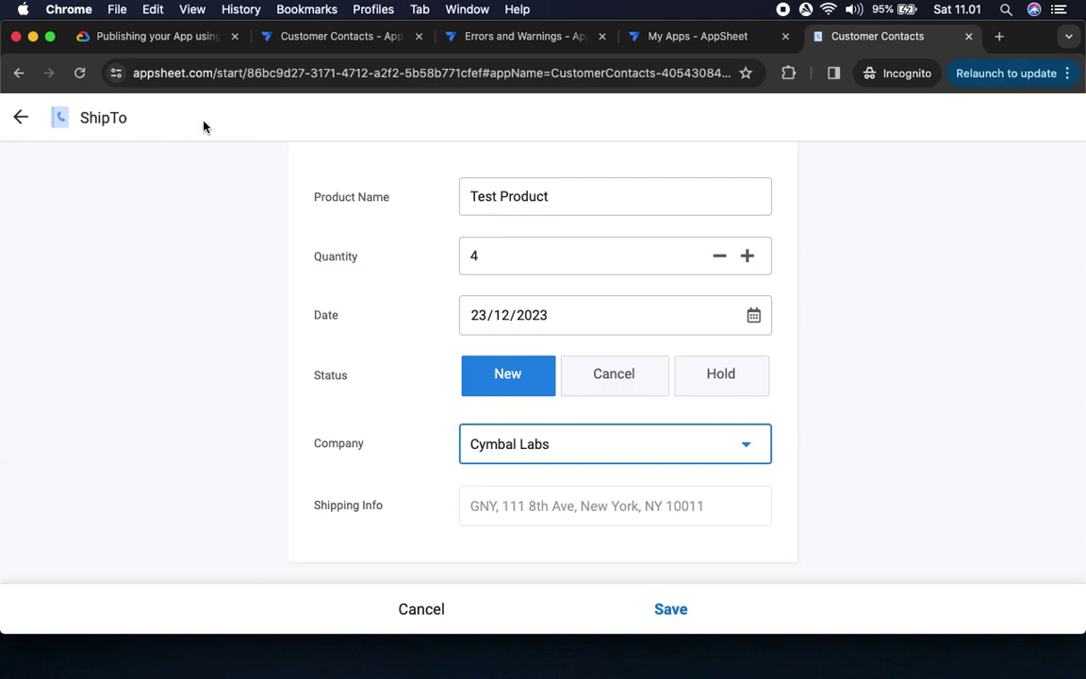
pyautogui.click(137, 36)
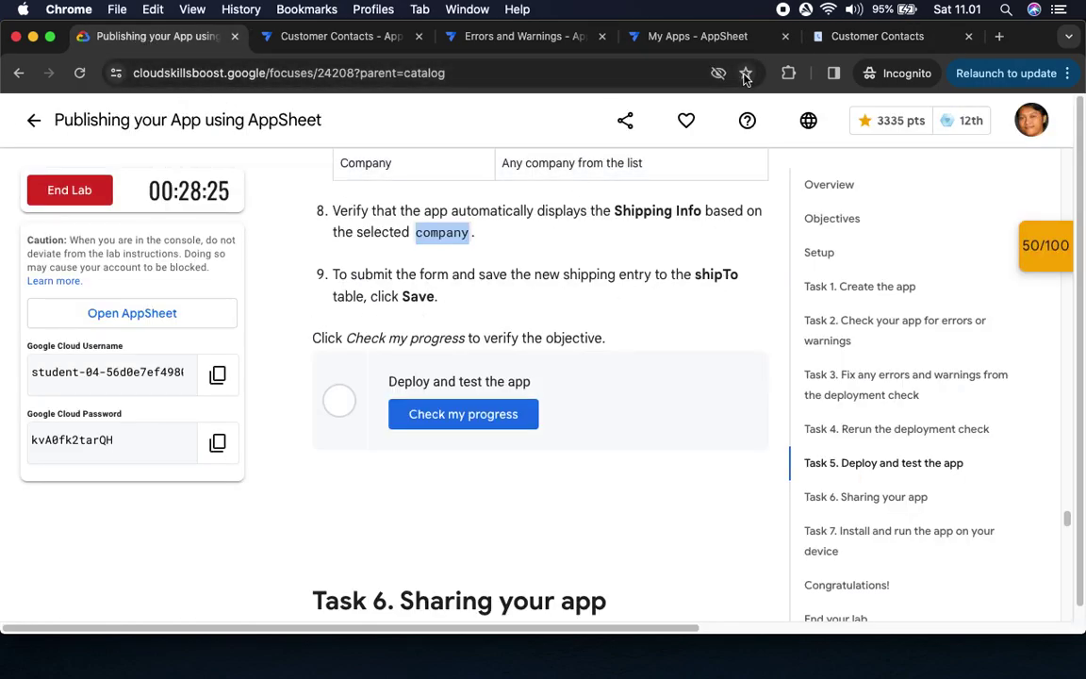
pyautogui.click(811, 35)
pyautogui.click(671, 608)
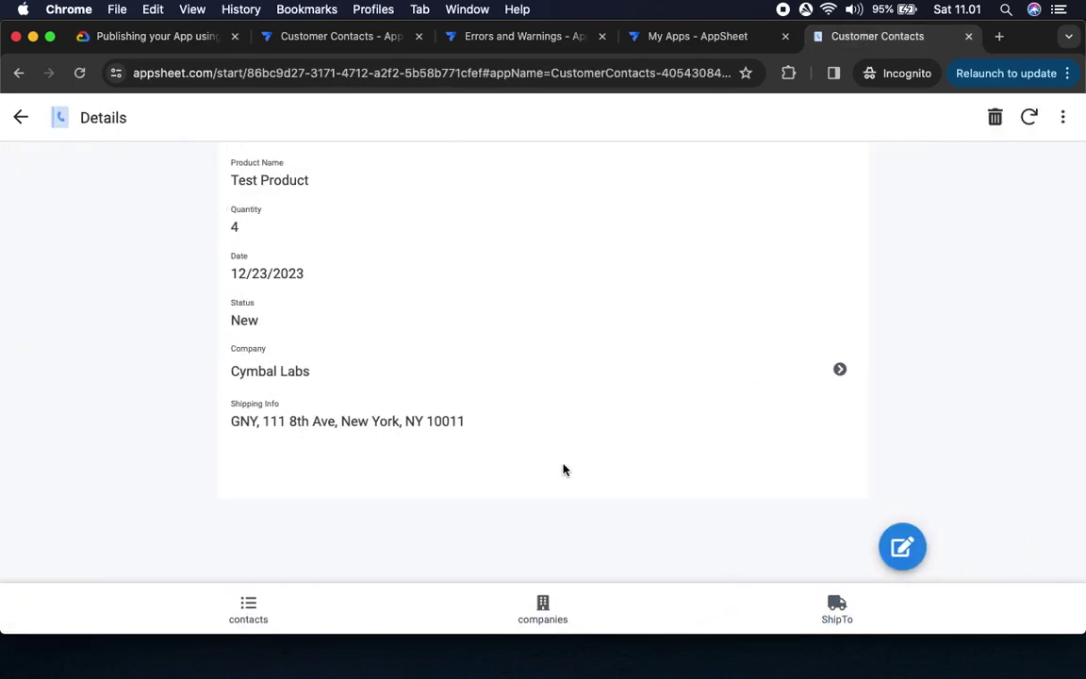
# Verify Deploy and test the app via Check my progress, reaching 50/50 and 100/100 overall
pyautogui.click(106, 37)
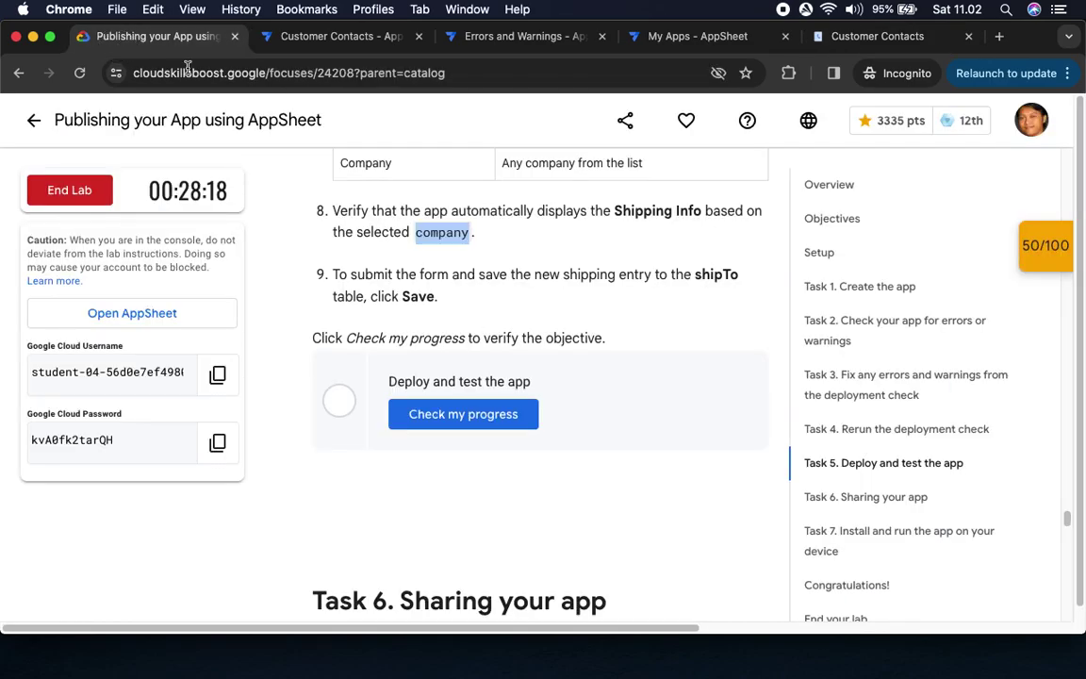
pyautogui.click(450, 416)
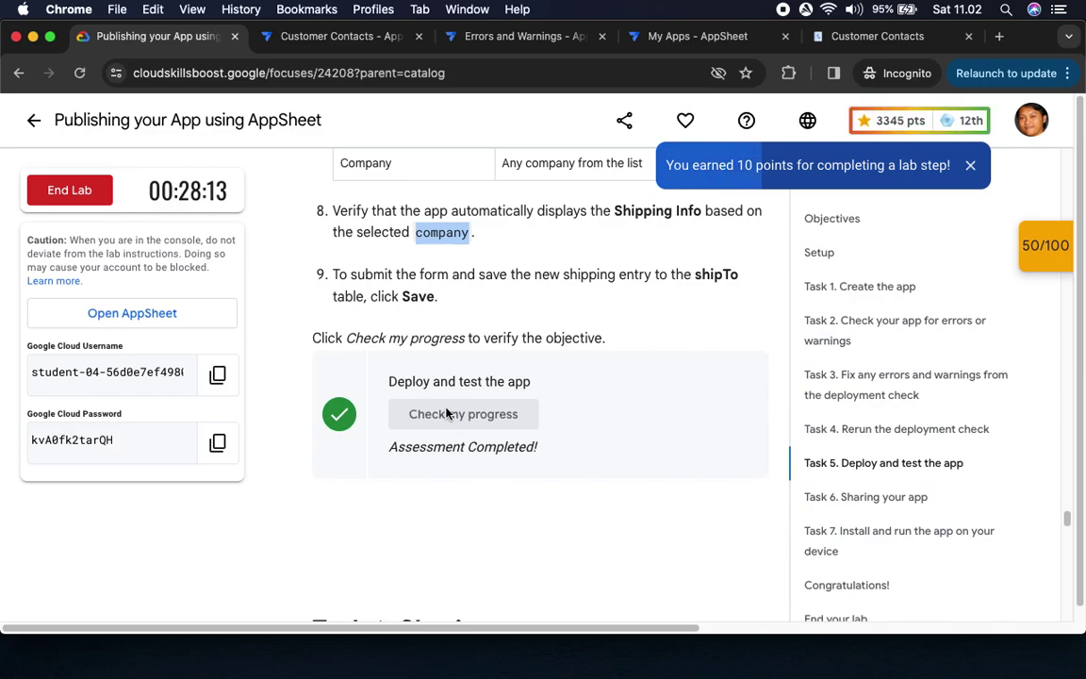
pyautogui.click(1043, 248)
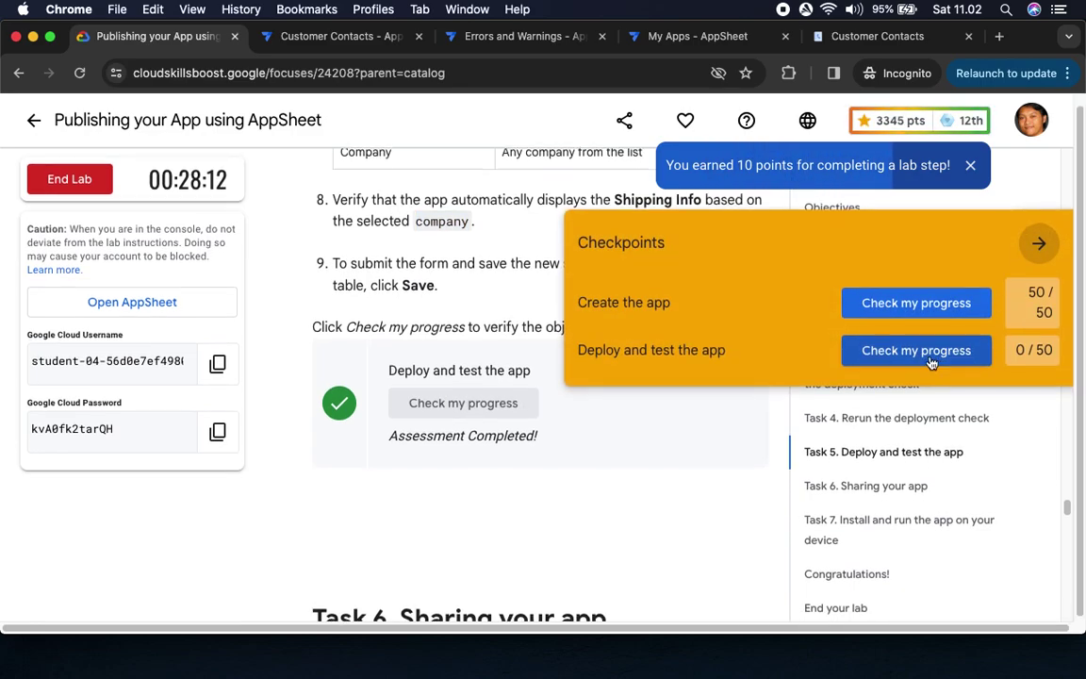
pyautogui.click(937, 350)
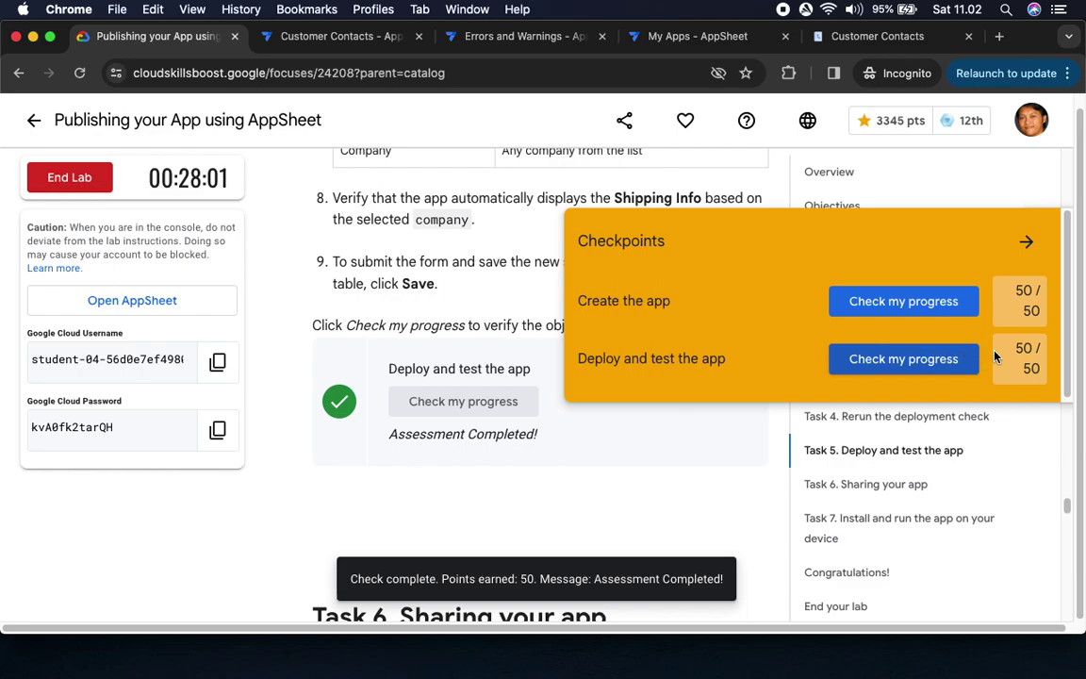
pyautogui.click(1026, 241)
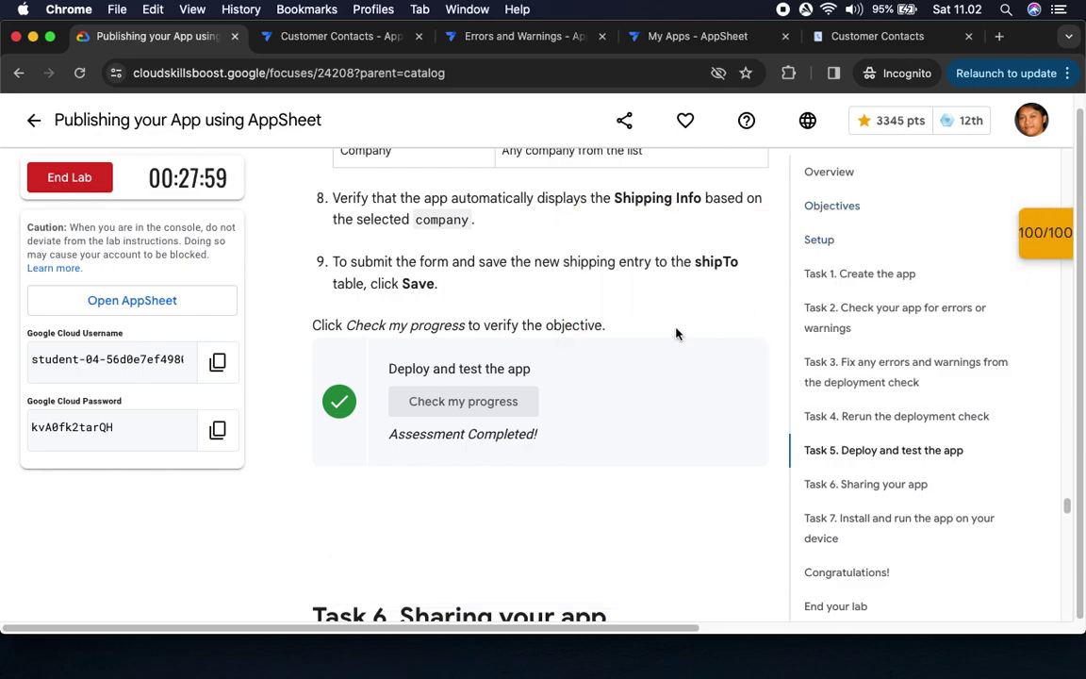
# After reading Task 6, close the sharing-links popup and reopen the Customer Contacts Share dialog
pyautogui.scroll(-5, 655, 364)
pyautogui.scroll(-1, 650, 340)
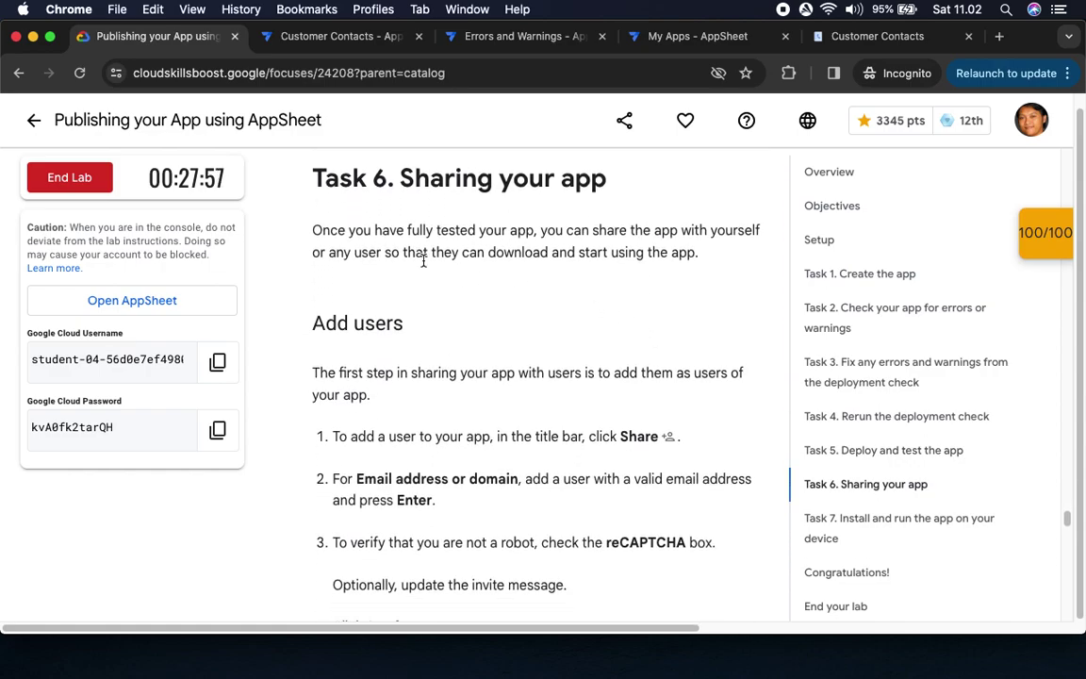
pyautogui.scroll(-5, 619, 308)
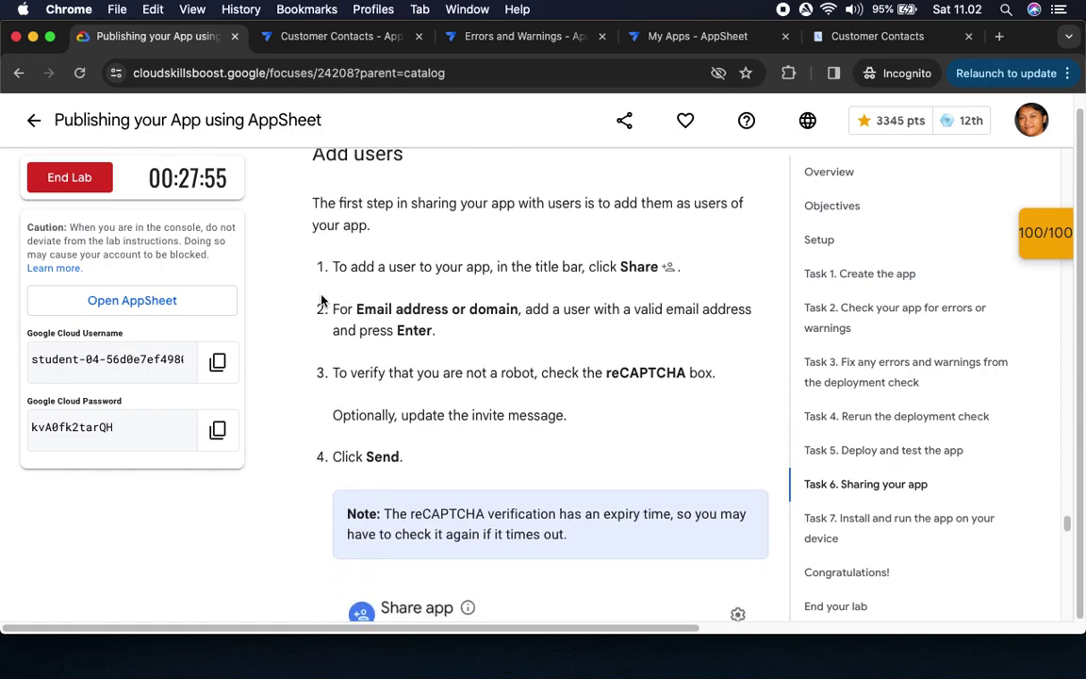
pyautogui.scroll(-1, 675, 287)
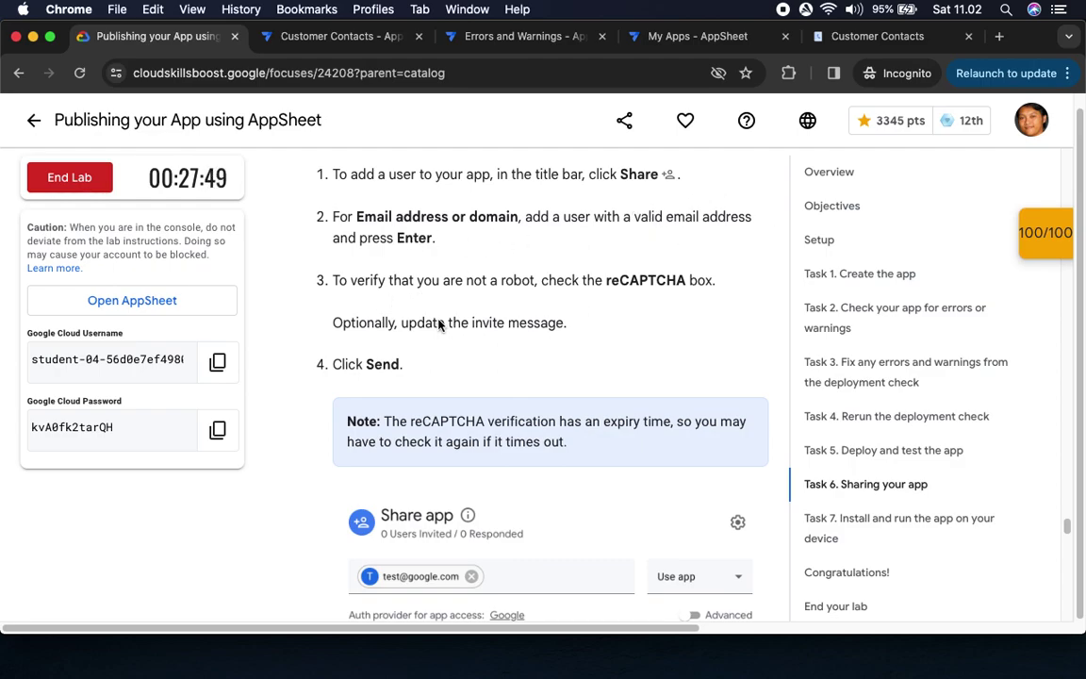
pyautogui.click(330, 40)
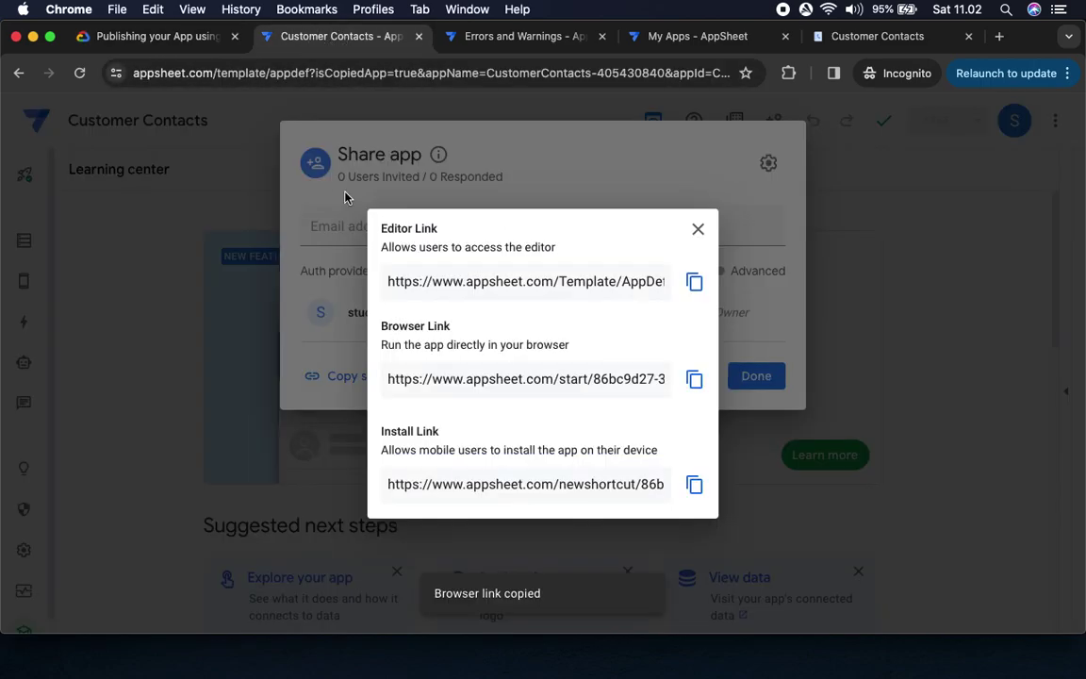
pyautogui.click(699, 229)
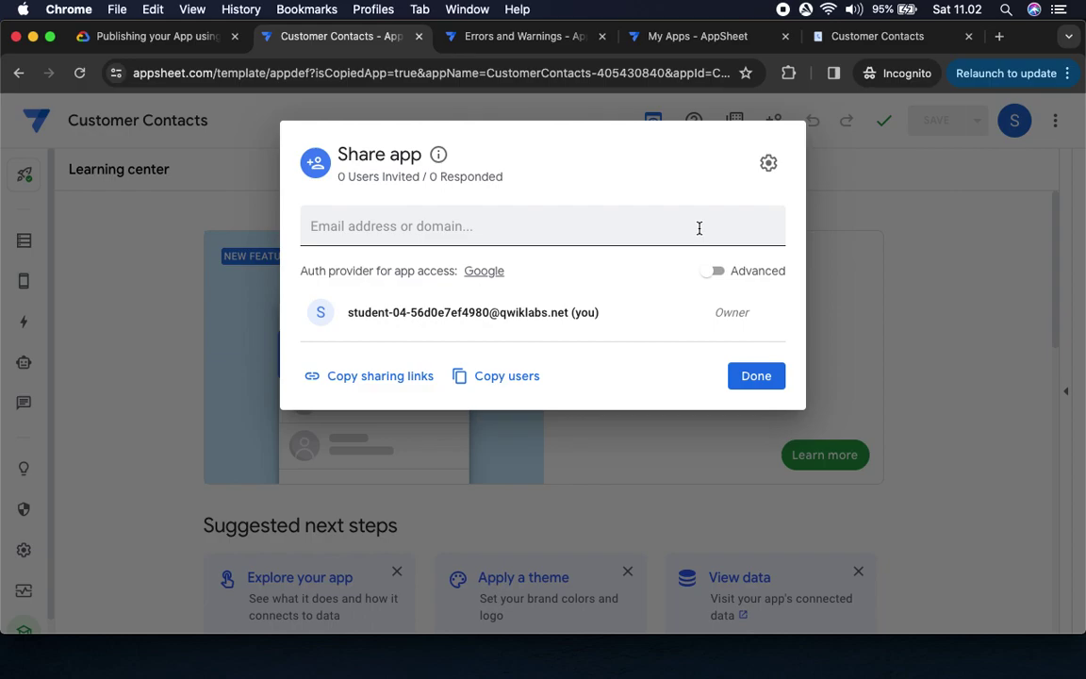
pyautogui.click(756, 376)
pyautogui.click(775, 122)
# Enter the invitee's e-mail address in the Share app dialog
pyautogui.click(775, 226)
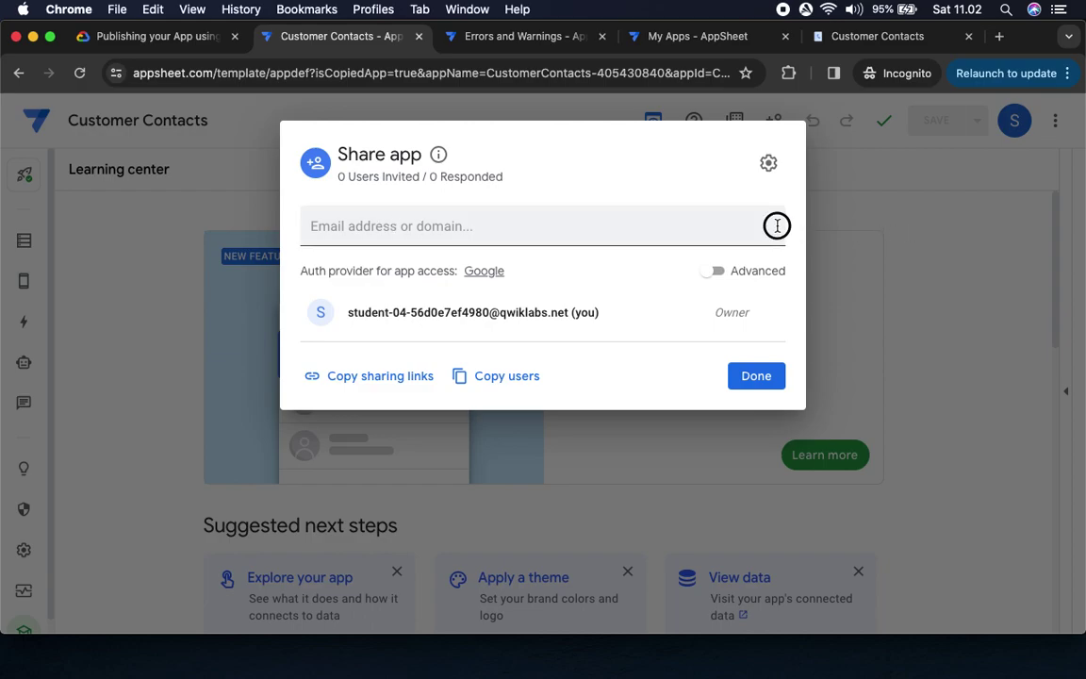
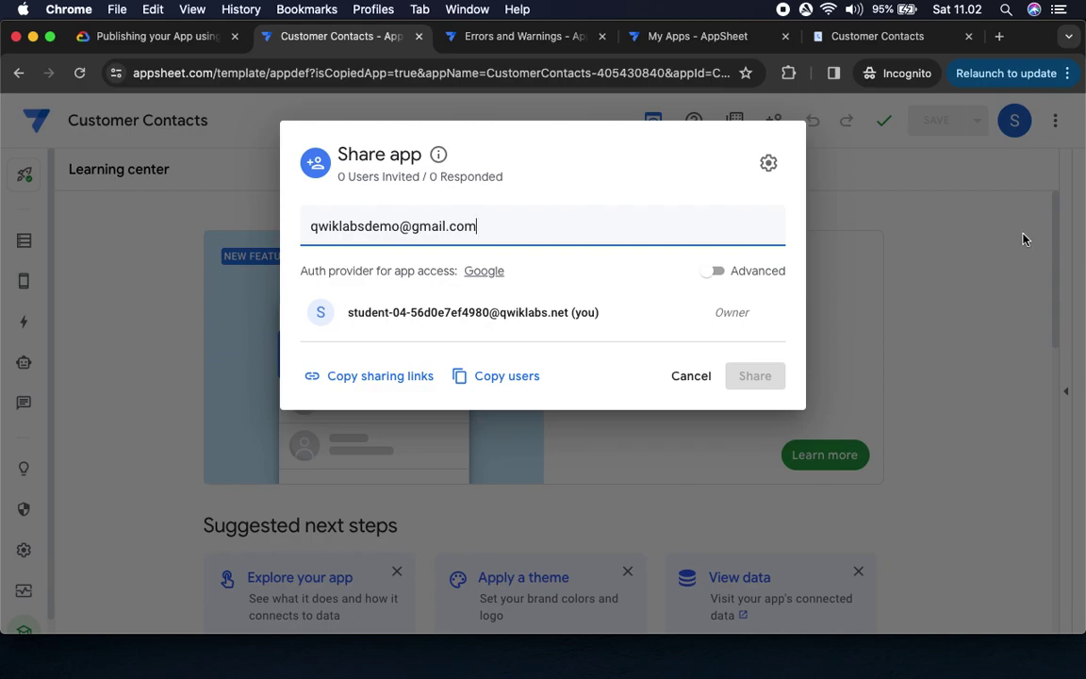
pyautogui.click(165, 38)
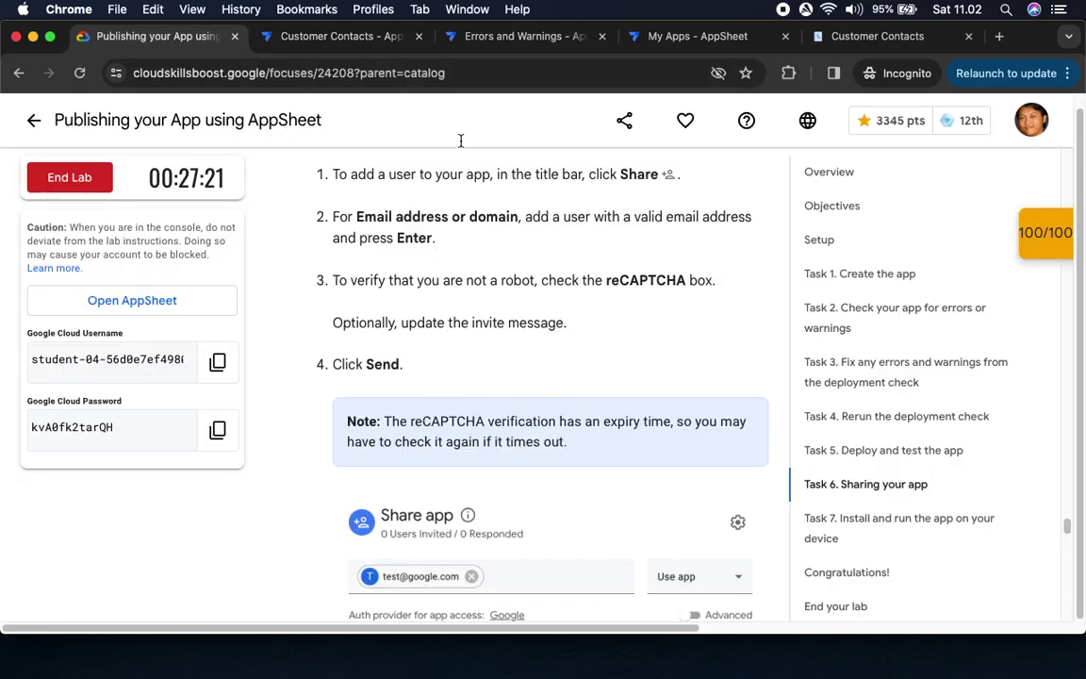
pyautogui.click(321, 36)
# Pass the reCAPTCHA check and send the invitation, then return to the lab instructions
pyautogui.click(675, 351)
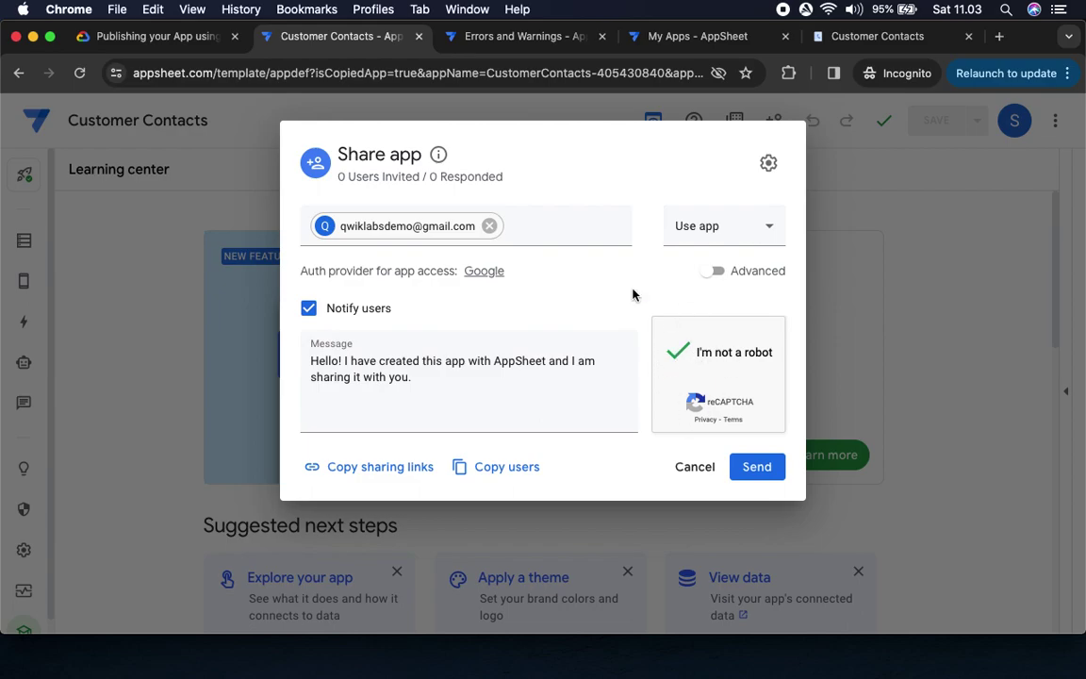
pyautogui.click(168, 38)
pyautogui.doubleClick(387, 365)
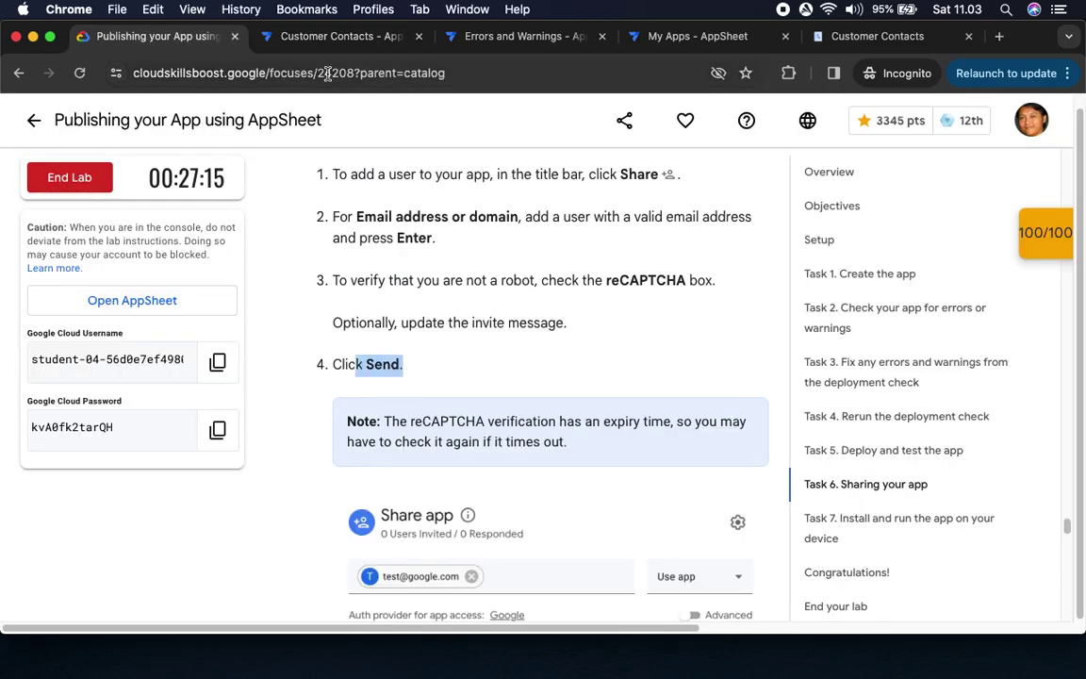
pyautogui.click(321, 36)
pyautogui.click(758, 472)
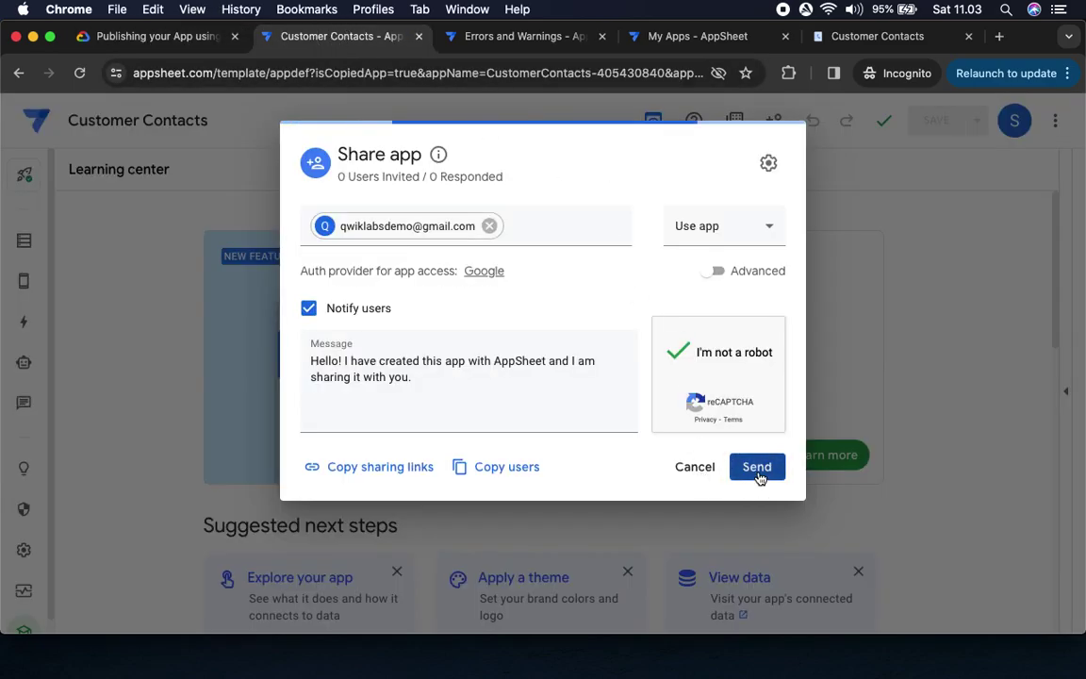
pyautogui.click(751, 421)
pyautogui.click(155, 39)
pyautogui.scroll(-7, 504, 335)
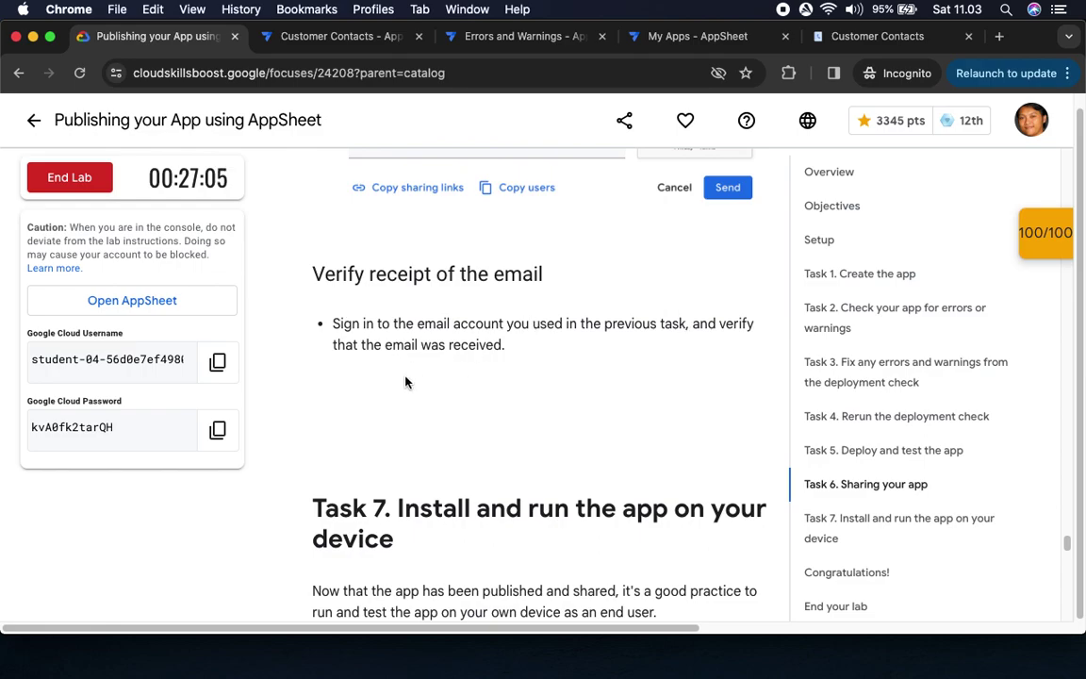
pyautogui.scroll(-5, 406, 381)
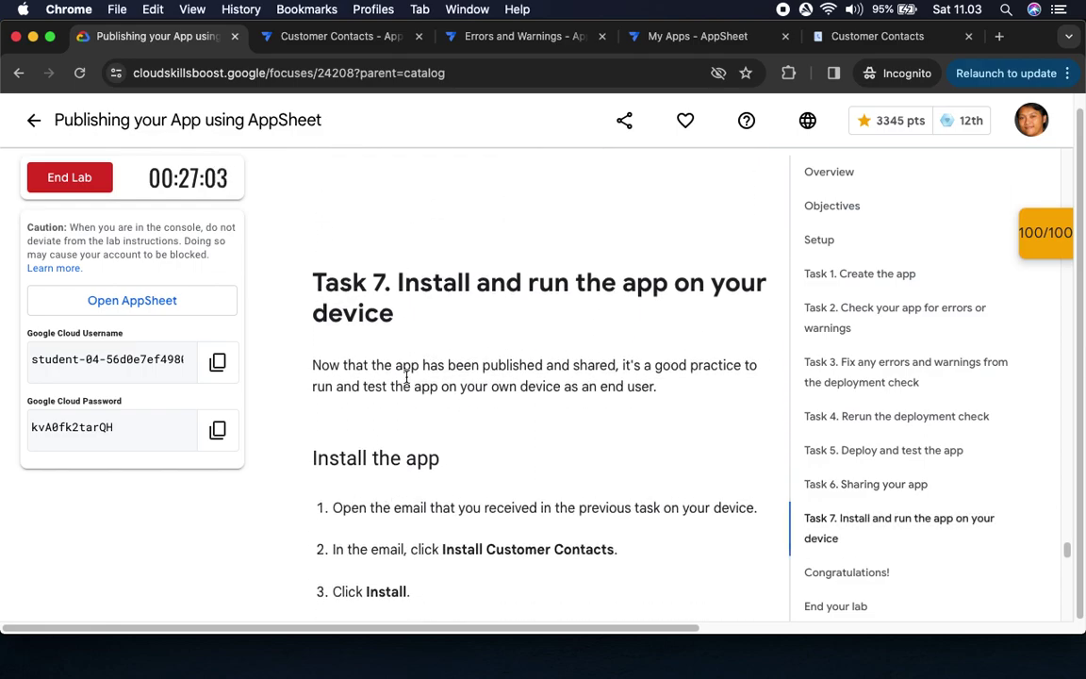
pyautogui.scroll(4, 405, 381)
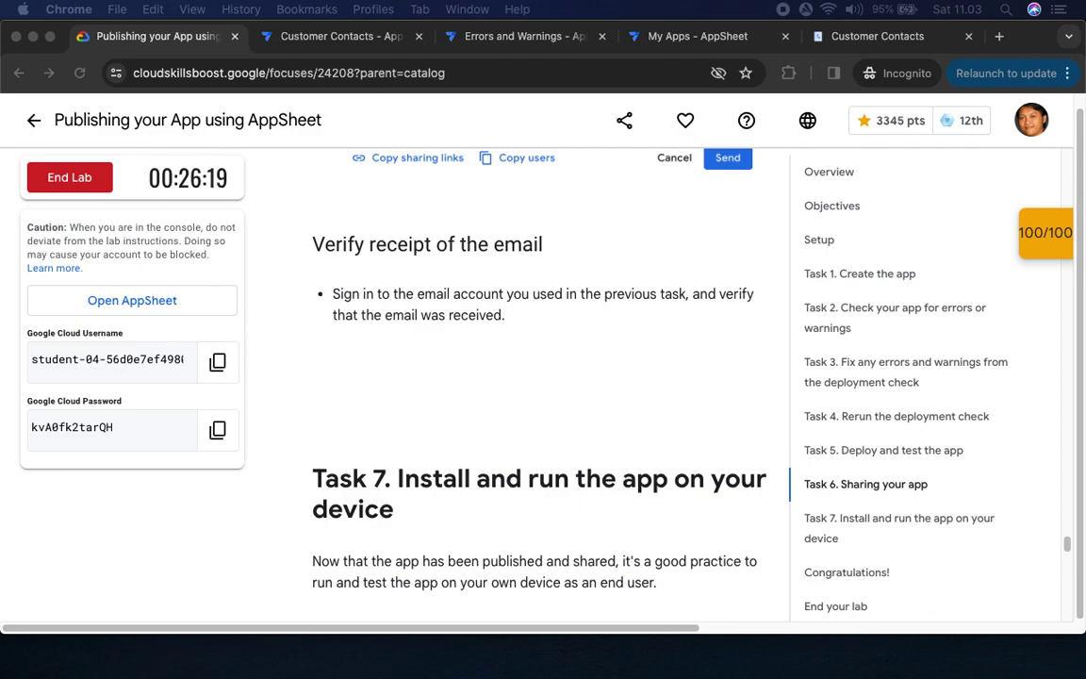
pyautogui.press('super+grave')
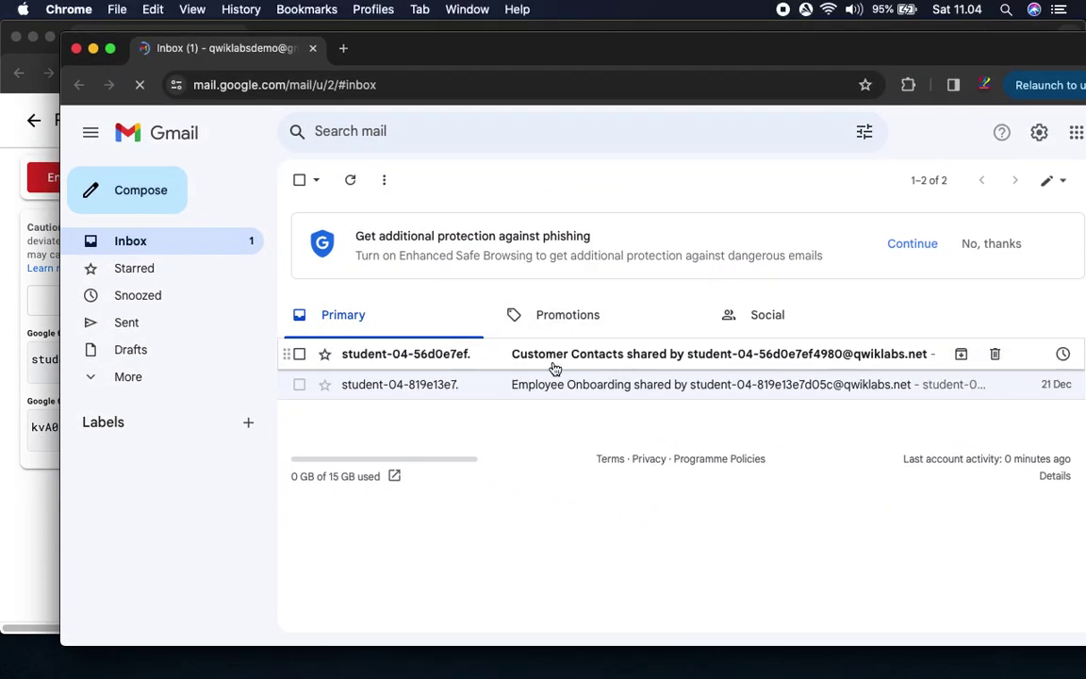
# Open the Customer Contacts invitation e-mail in Gmail and install the shared app
pyautogui.click(620, 360)
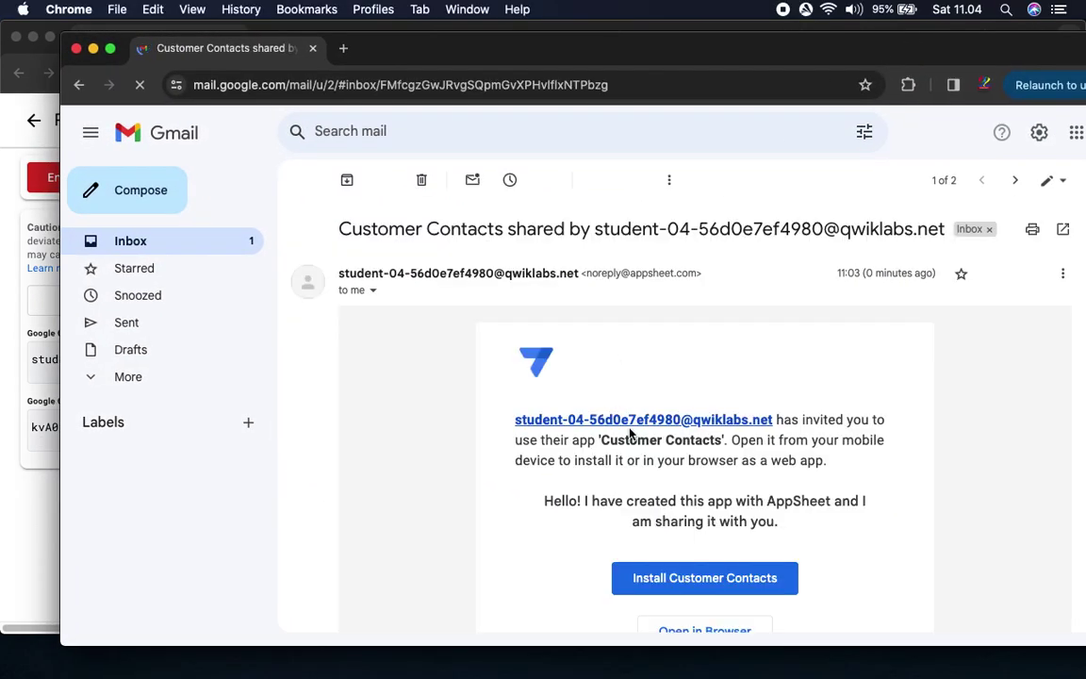
pyautogui.moveTo(730, 49); pyautogui.dragTo(683, 38)
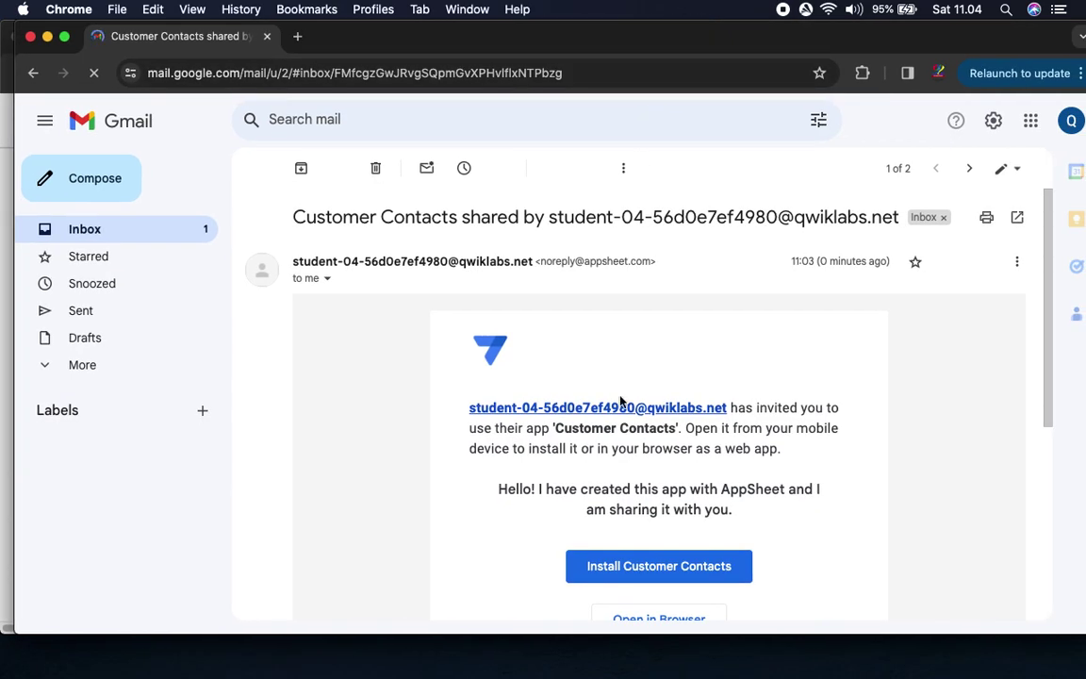
pyautogui.scroll(-2, 812, 455)
pyautogui.click(698, 484)
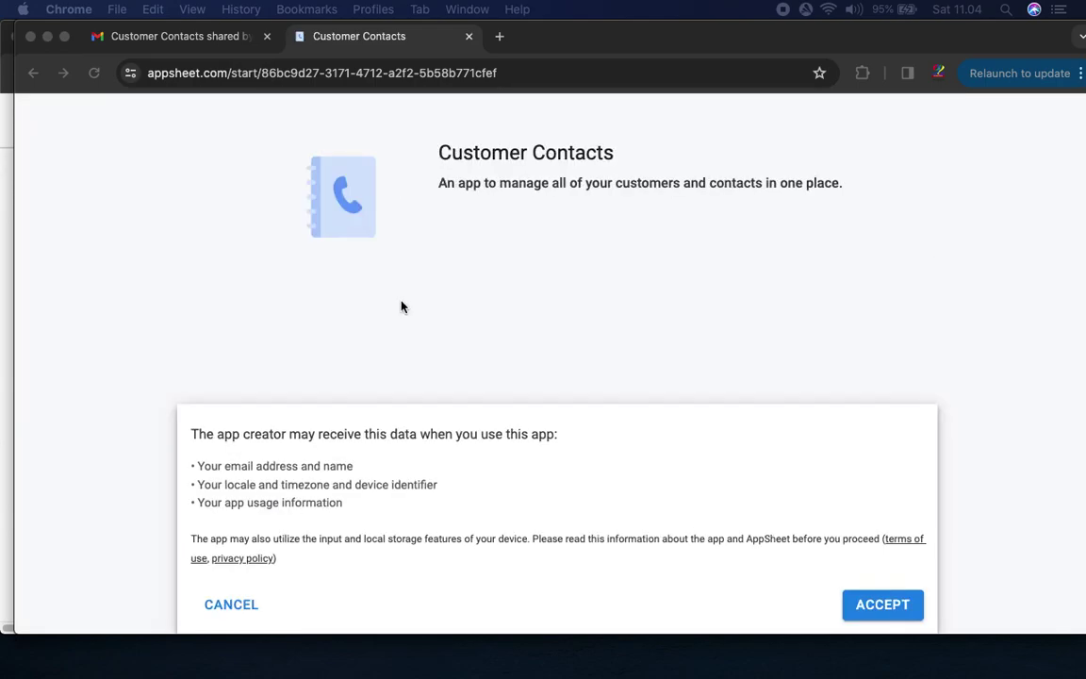
# Accept the app's data-usage terms, then bring the lab window showing Task 7 forward
pyautogui.click(881, 611)
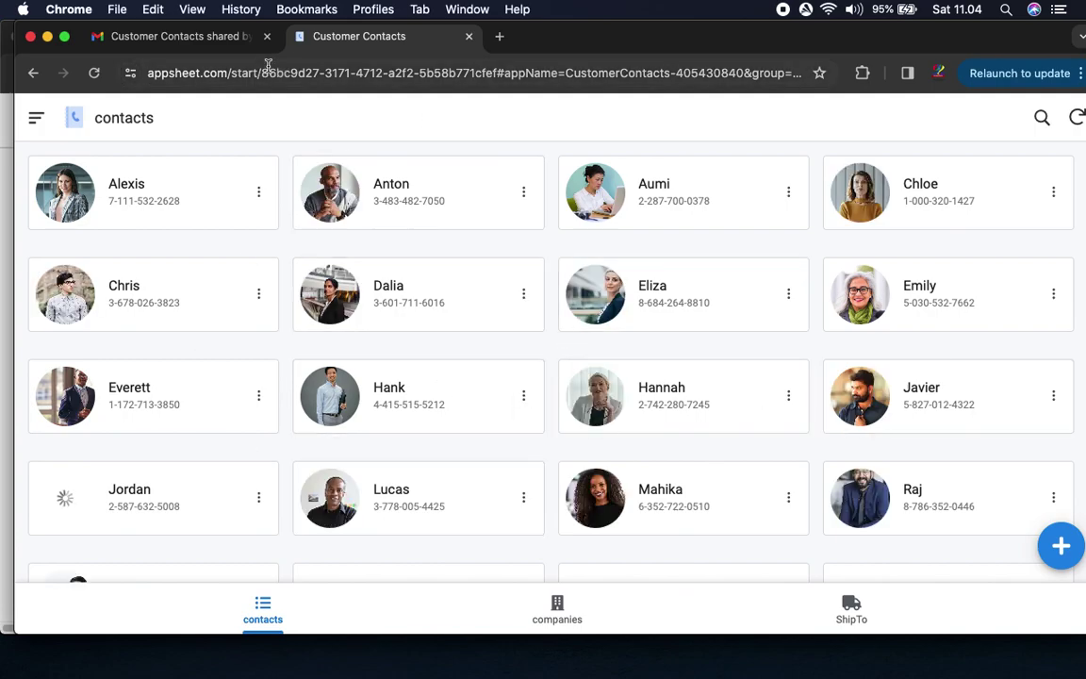
pyautogui.click(155, 36)
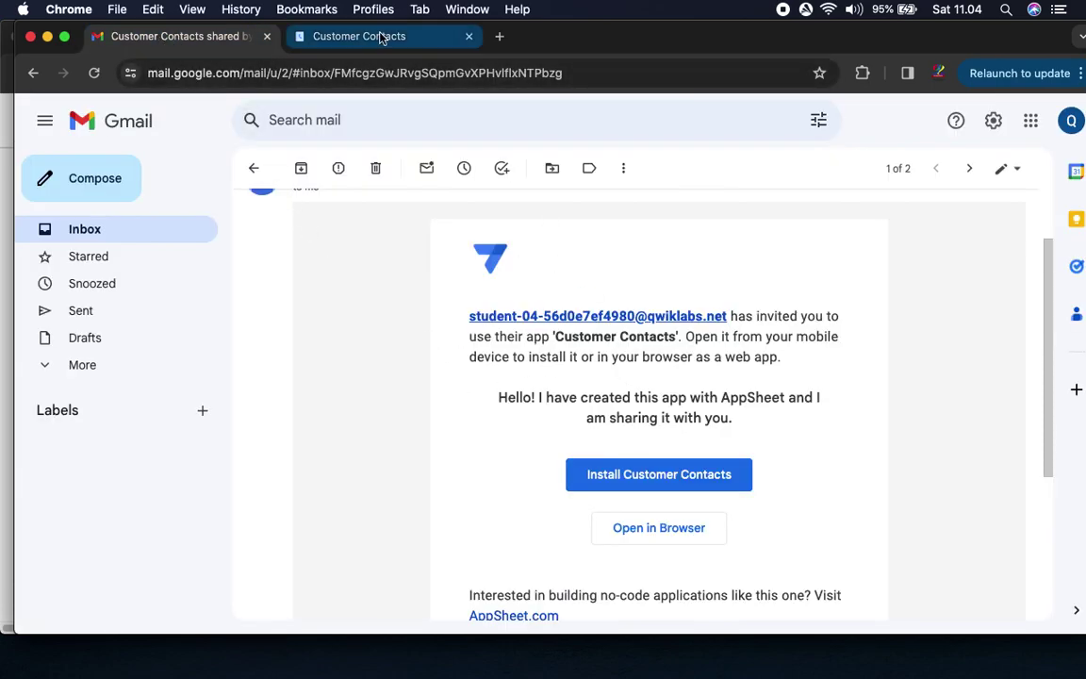
pyautogui.click(383, 36)
pyautogui.moveTo(602, 54); pyautogui.dragTo(897, 38)
pyautogui.press('super+grave')
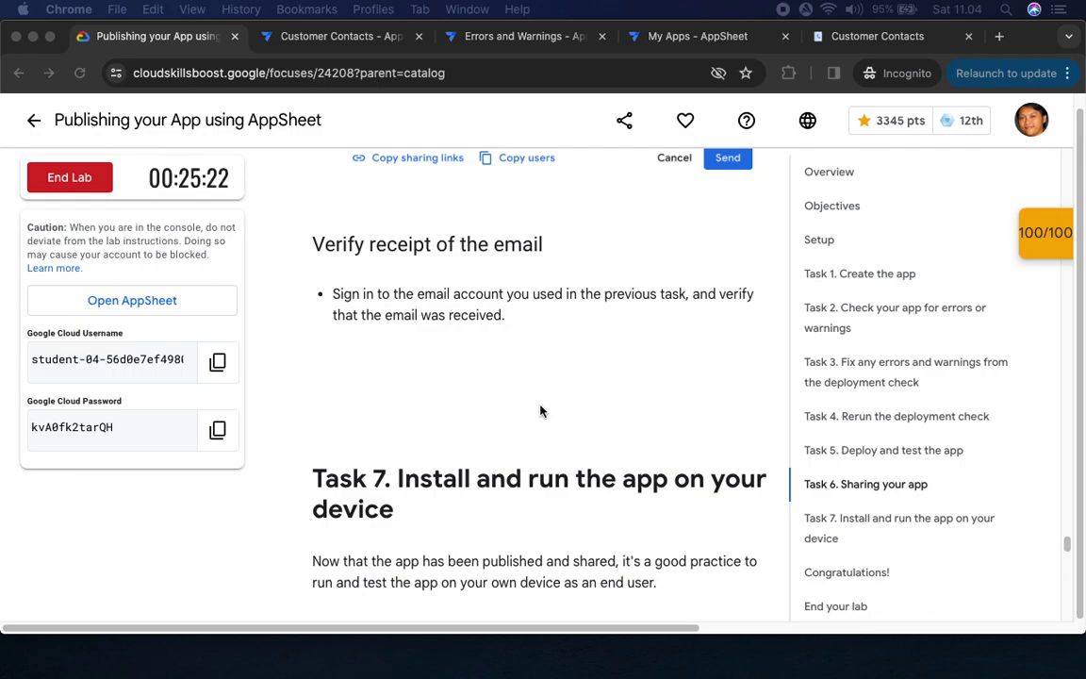
pyautogui.scroll(-3, 541, 412)
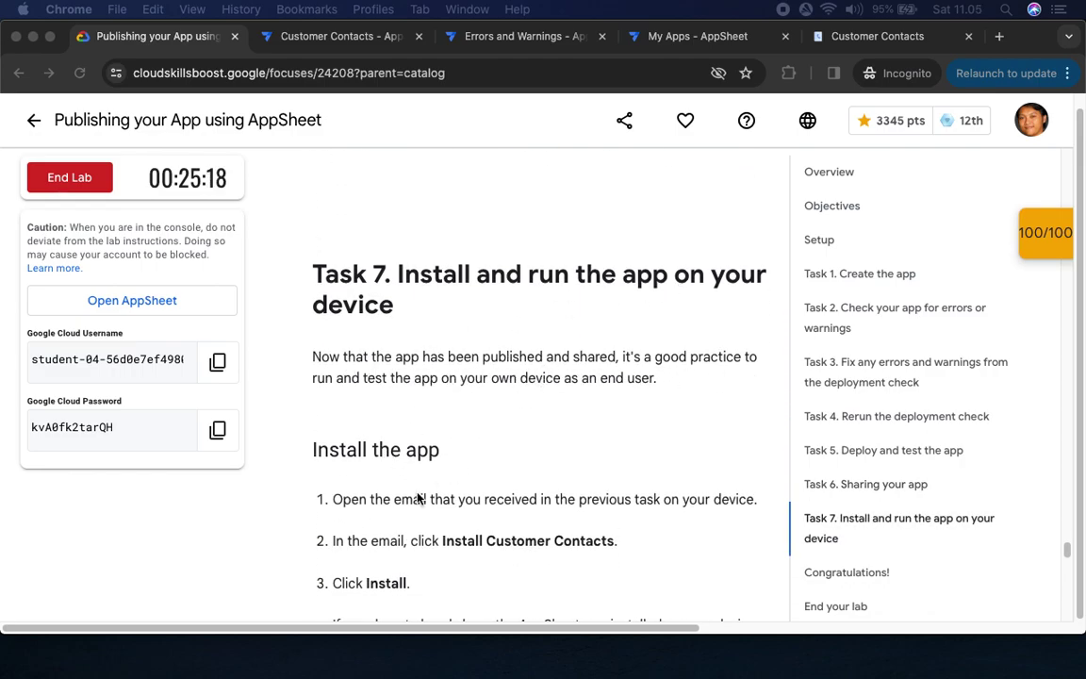
pyautogui.scroll(-5, 443, 553)
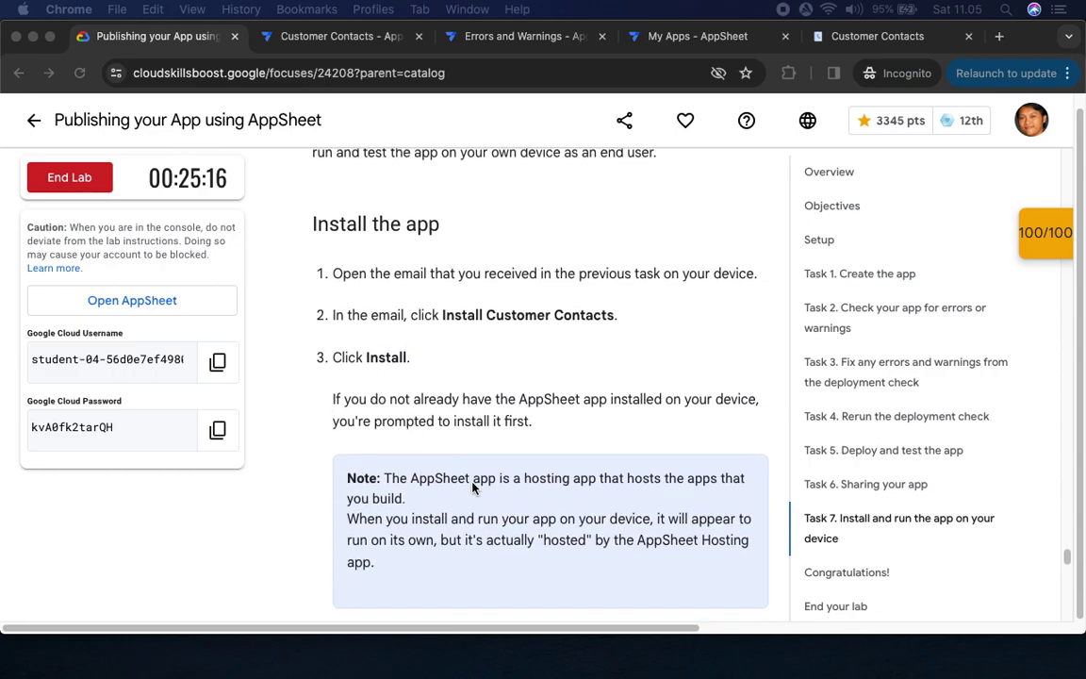
pyautogui.scroll(-4, 421, 461)
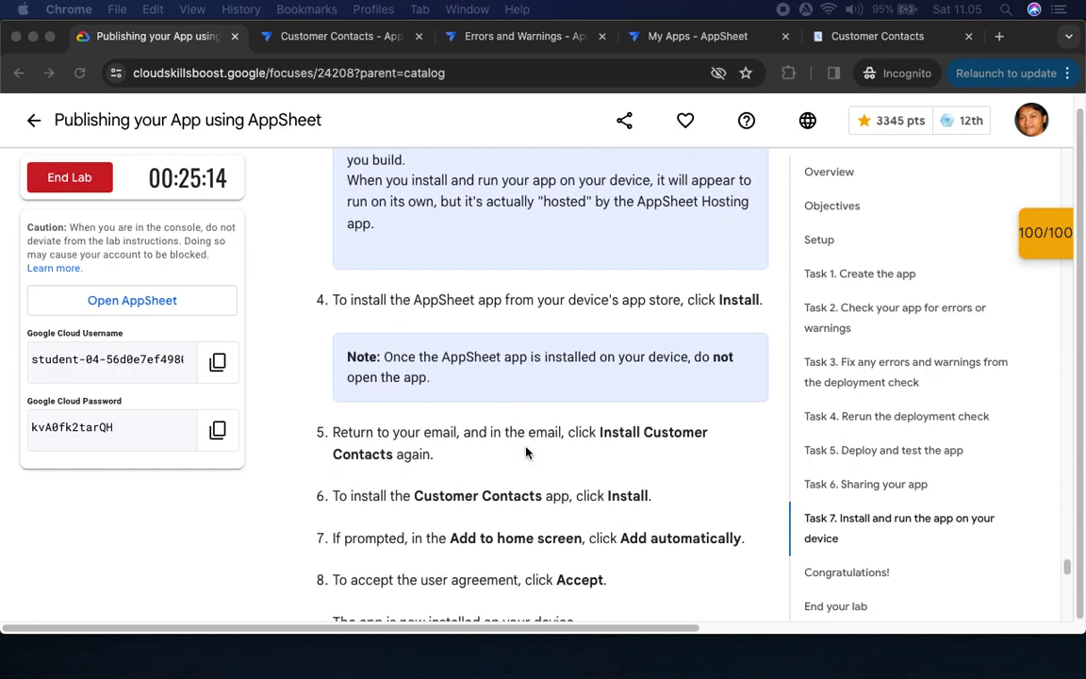
pyautogui.scroll(-4, 480, 467)
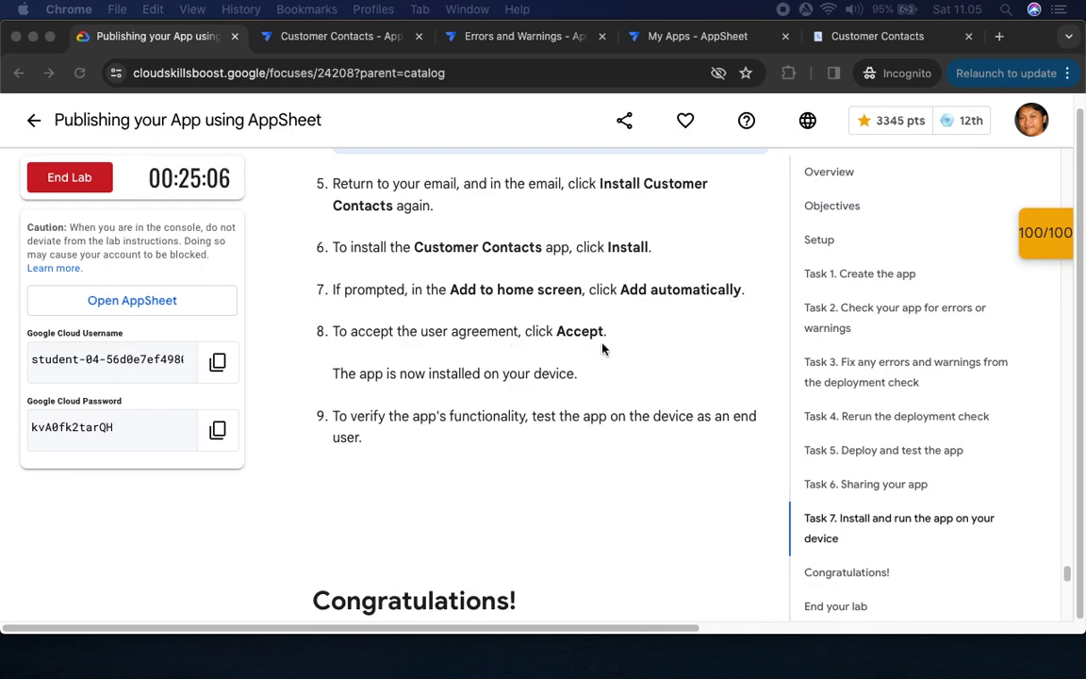
pyautogui.scroll(-3, 453, 518)
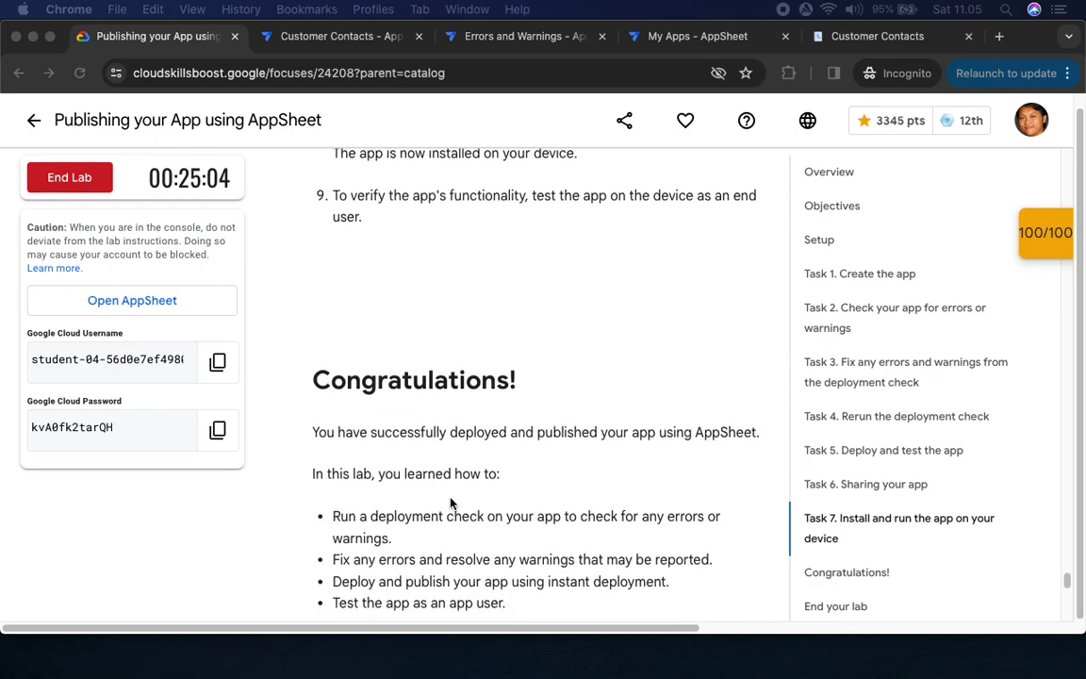
pyautogui.scroll(-5, 445, 514)
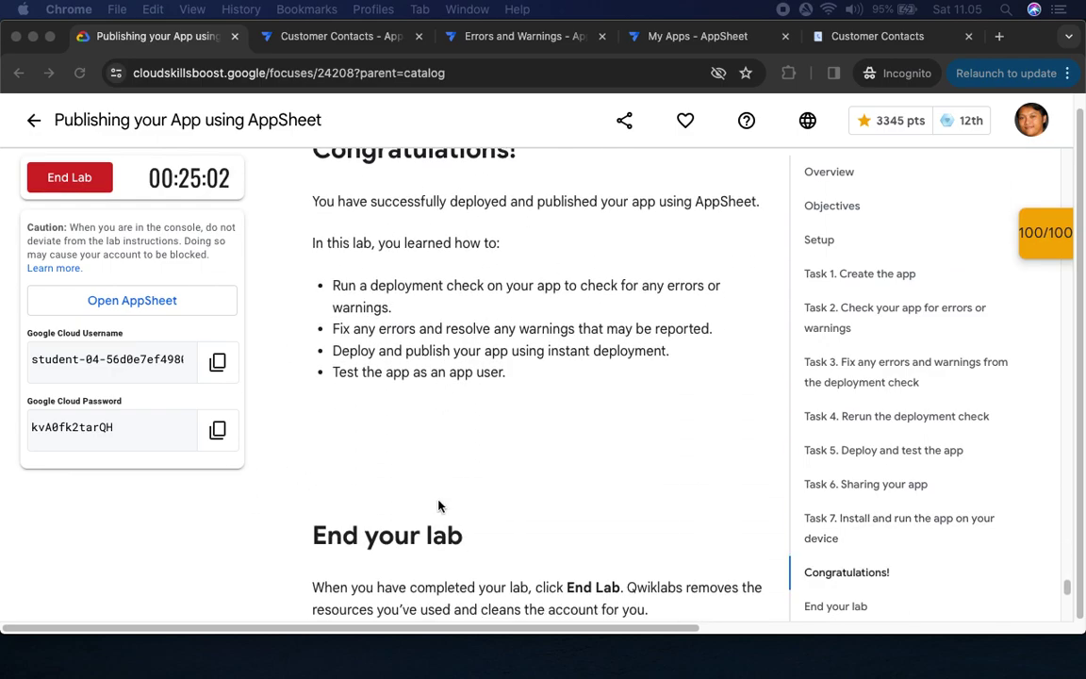
pyautogui.scroll(-8, 702, 416)
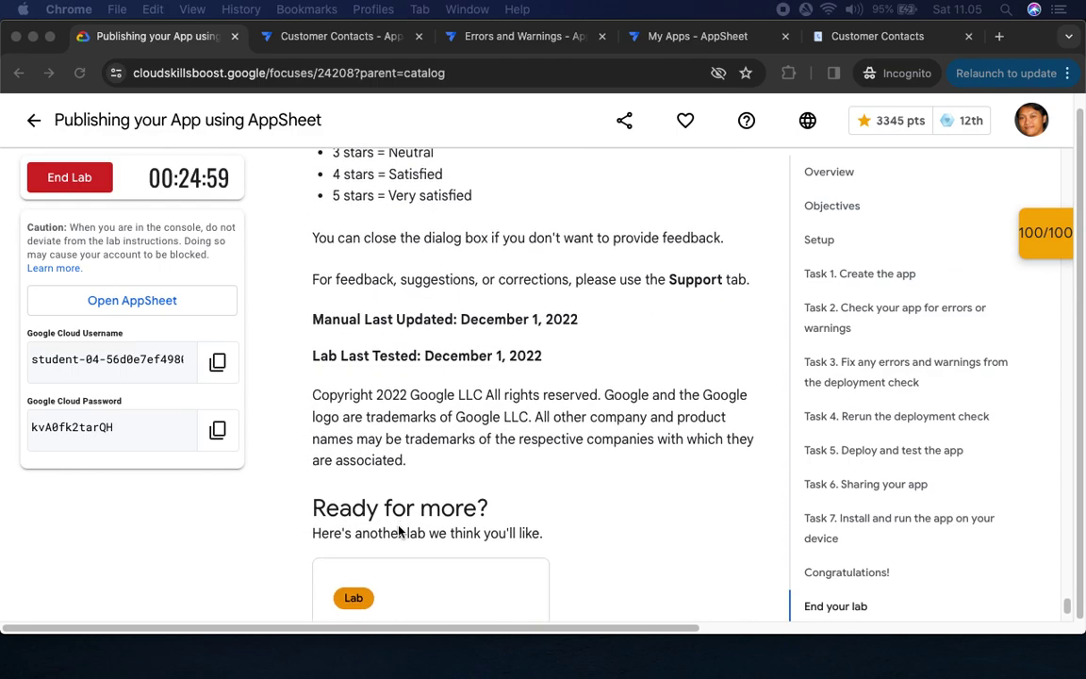
# End and confirm the lab, then submit a five-star rating
pyautogui.click(87, 177)
pyautogui.click(695, 427)
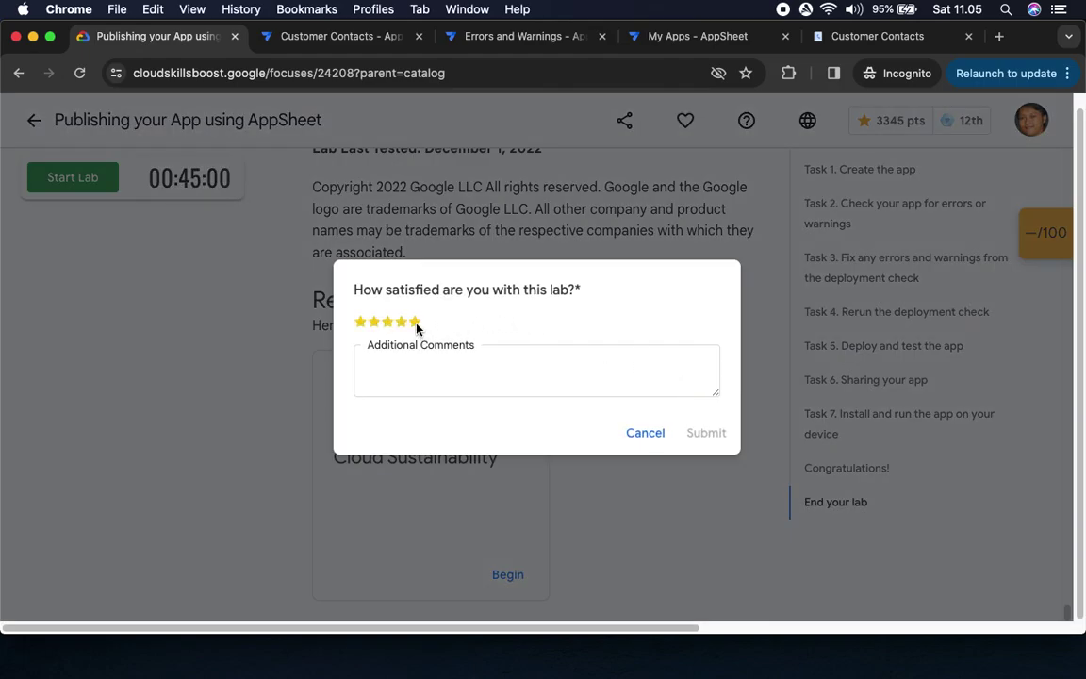
pyautogui.click(415, 323)
pyautogui.click(708, 432)
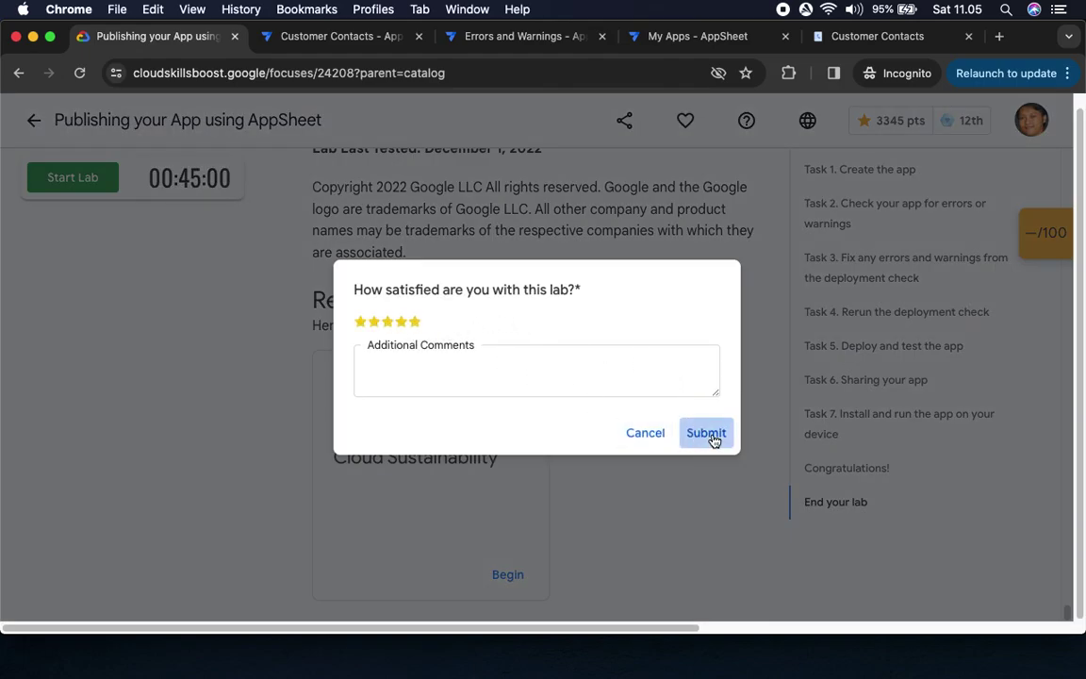